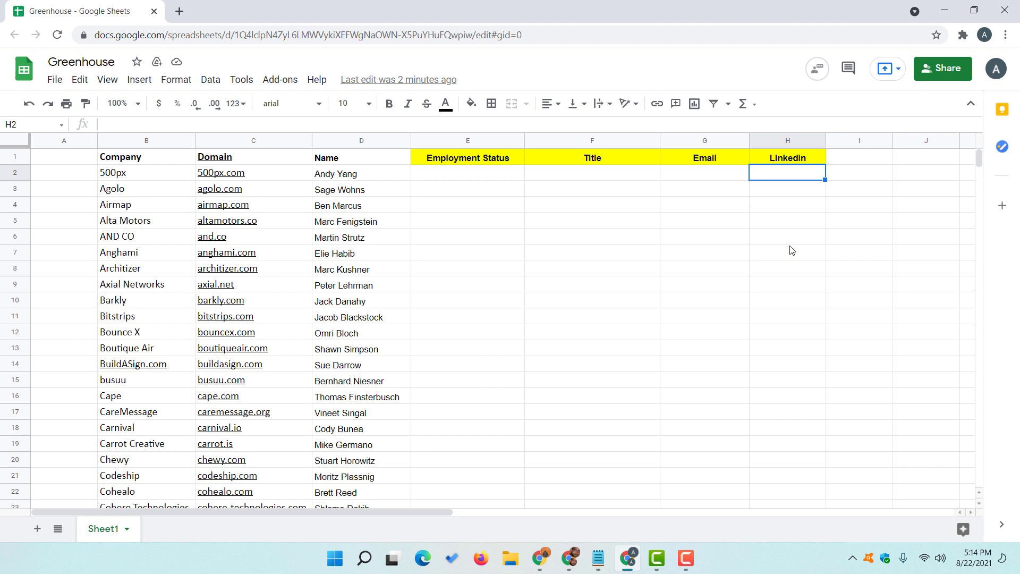
- Copy the 500px domain and contact name from C2:D2, then open a new browser tab
left_click(244, 175)
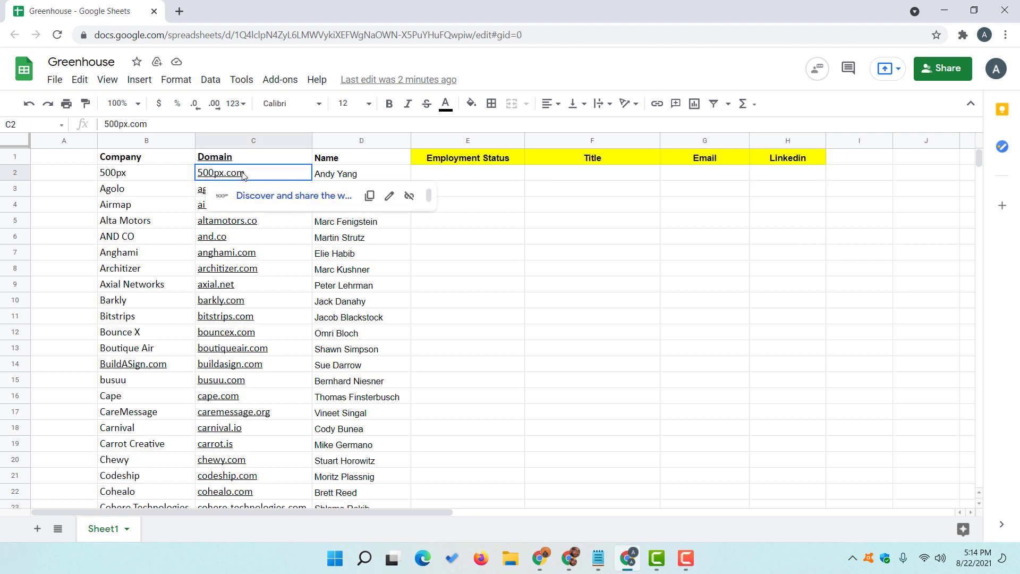
left_click(339, 179)
left_click(275, 177)
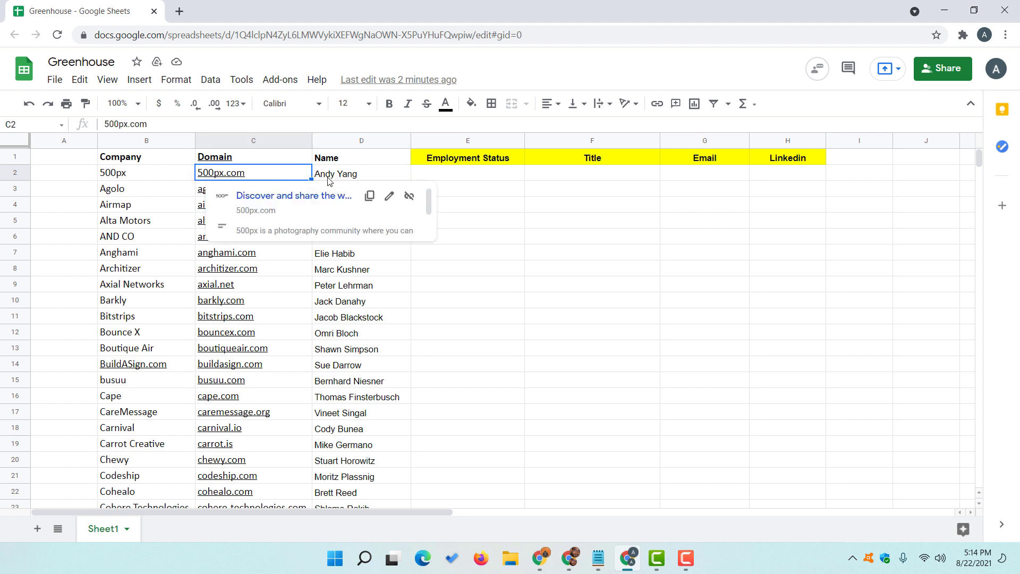
left_click(352, 180, "shift")
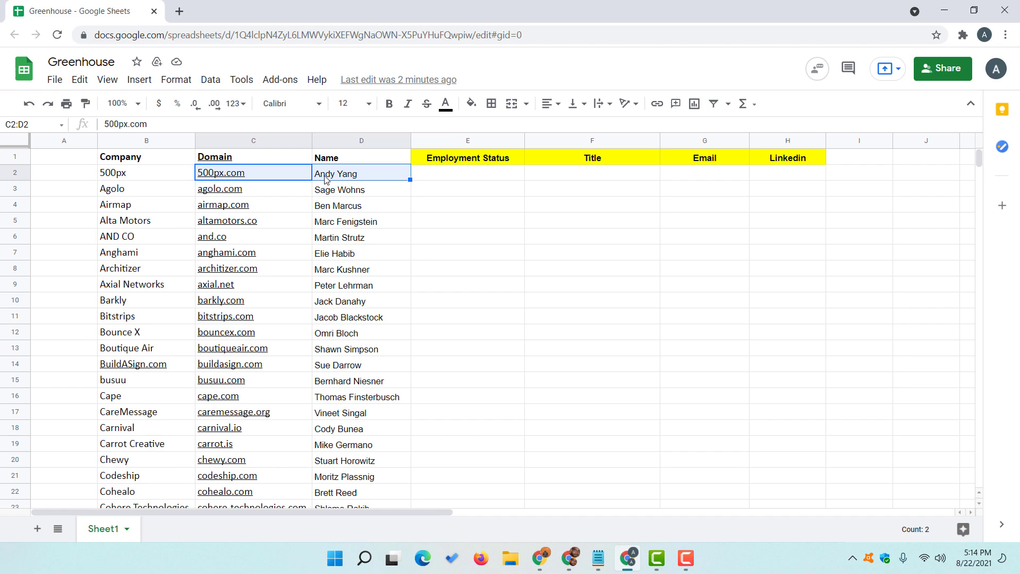
right_click(326, 179)
left_click(361, 122)
left_click(179, 11)
- Paste-and-search the 500px domain and contact name, then open their LinkedIn result in a new tab
right_click(223, 28)
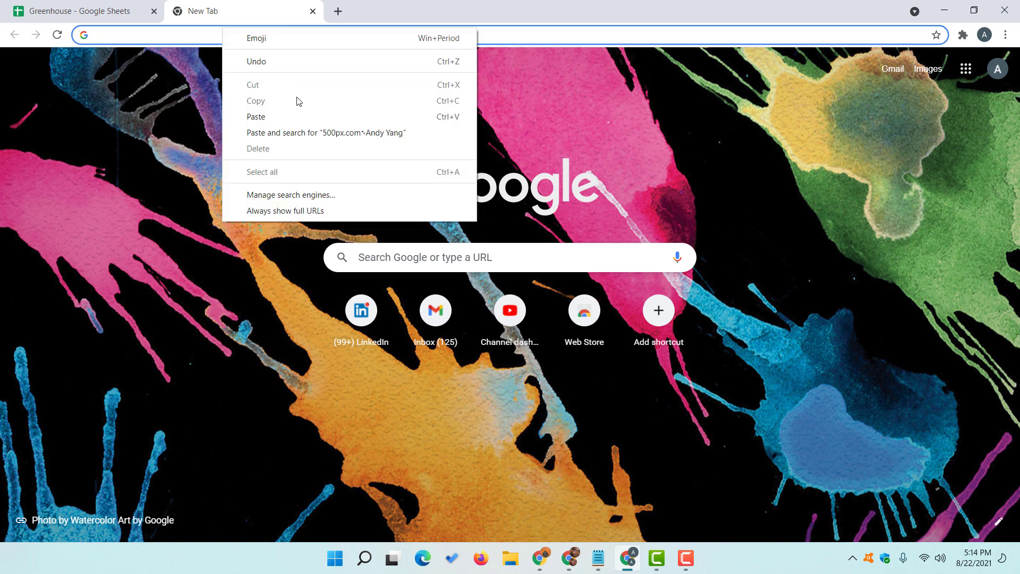
left_click(394, 133)
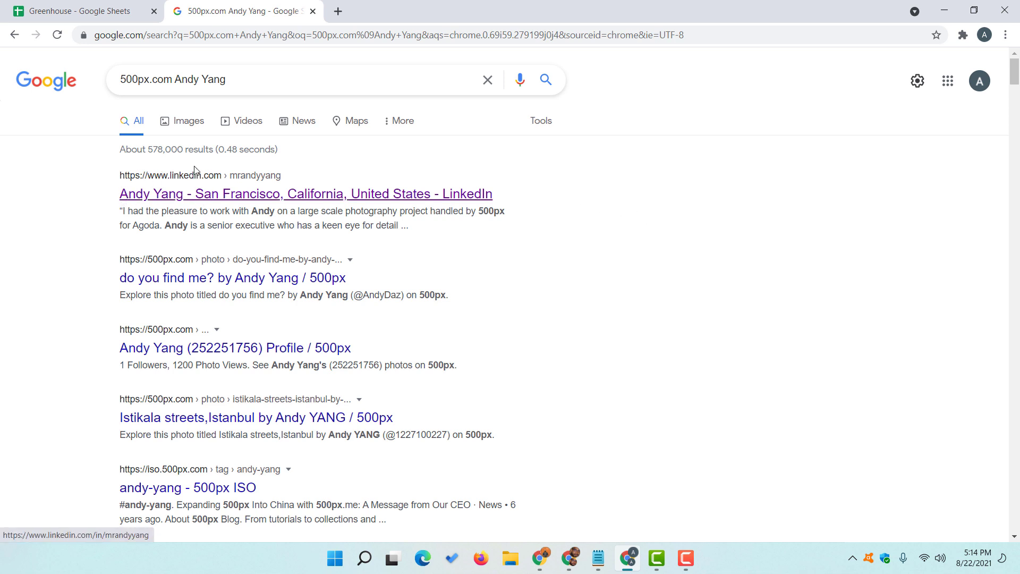
right_click(197, 197)
left_click(214, 206)
left_click(413, 8)
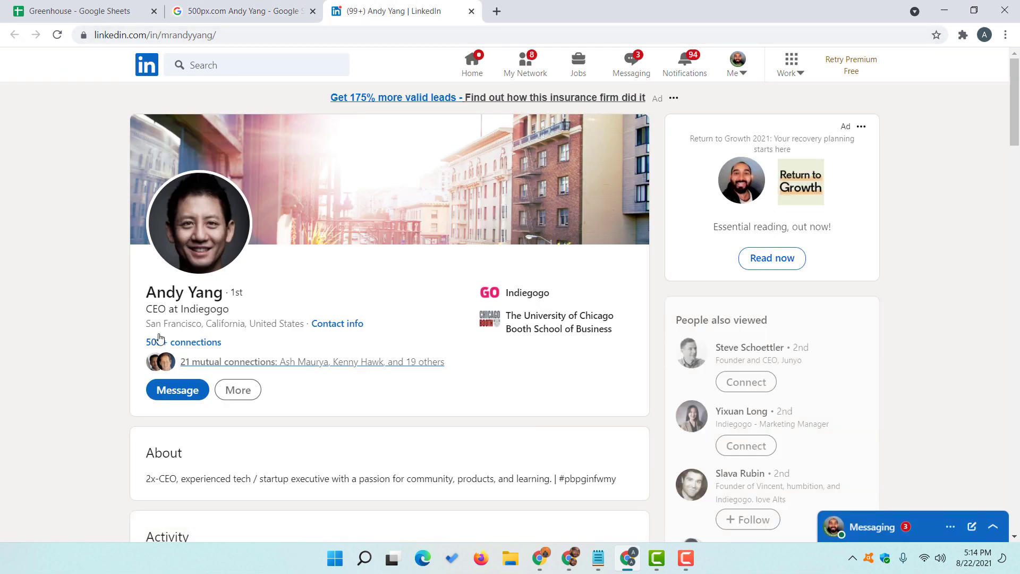
- Scroll to the profile's Experience entry: Chief Executive Officer at 500px, Apr 2014 – Mar 2018
scroll(202, 228, "down", 1)
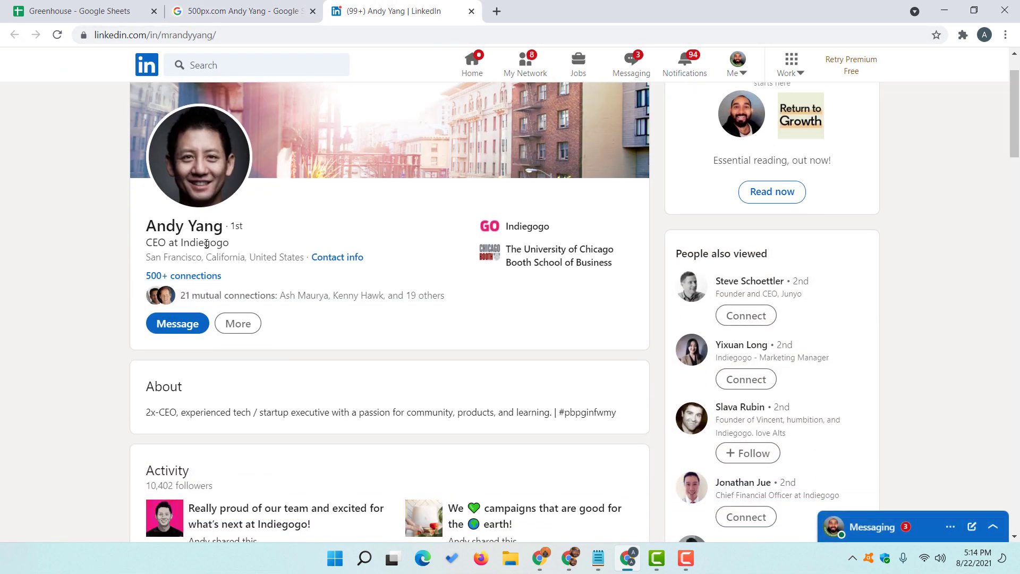
scroll(166, 244, "down", 1)
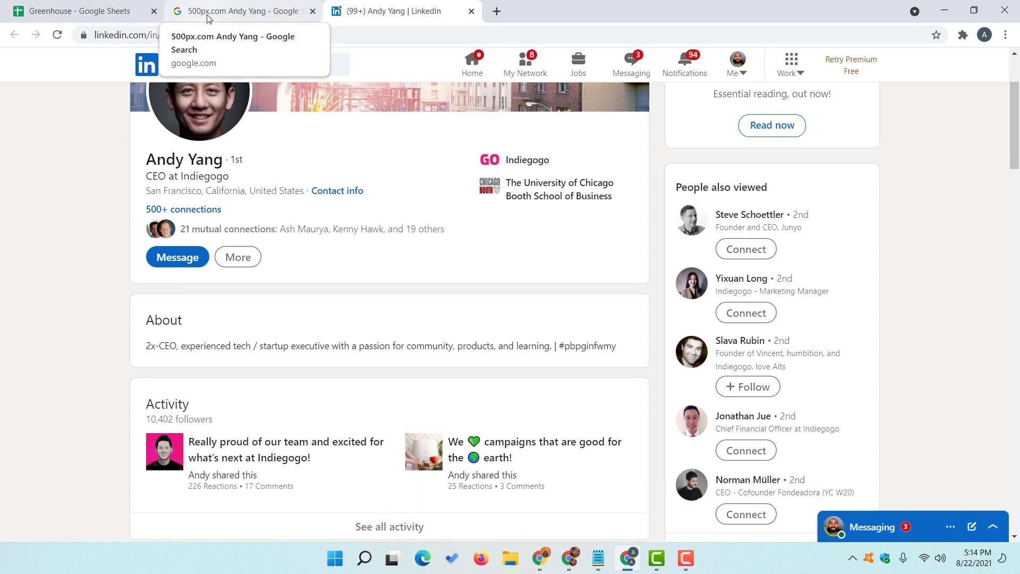
scroll(227, 266, "down", 4)
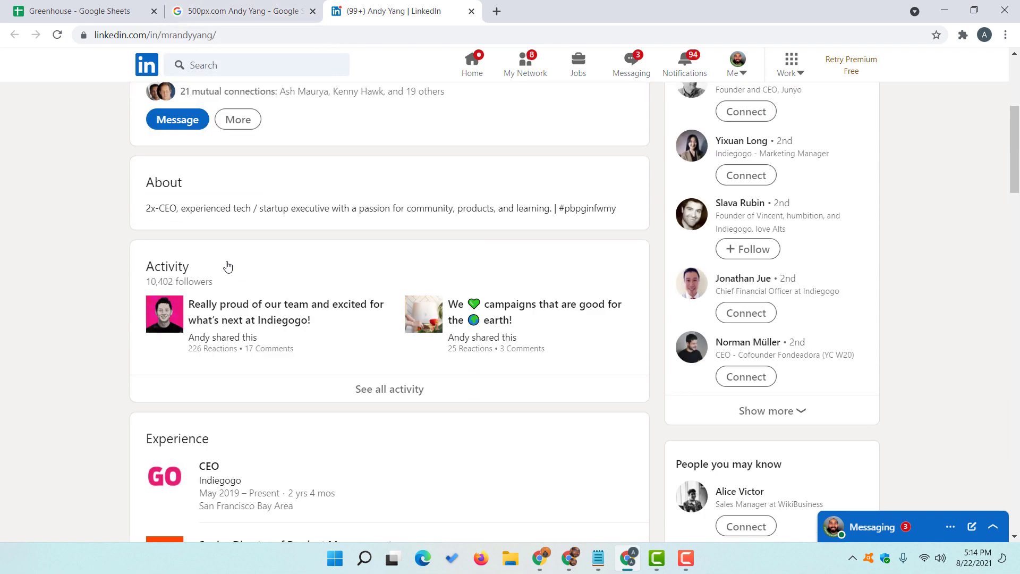
scroll(108, 291, "down", 2)
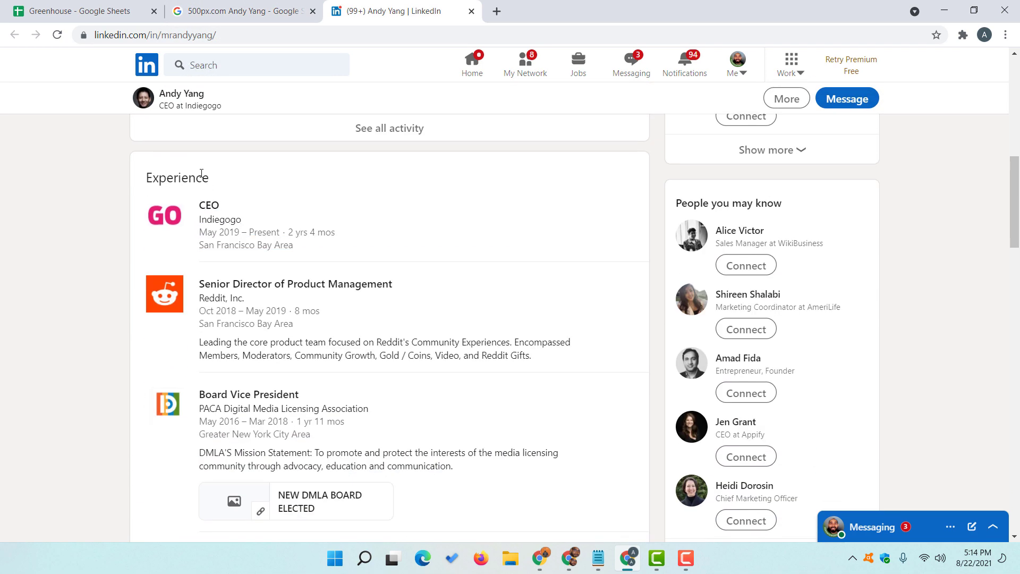
scroll(154, 291, "down", 2)
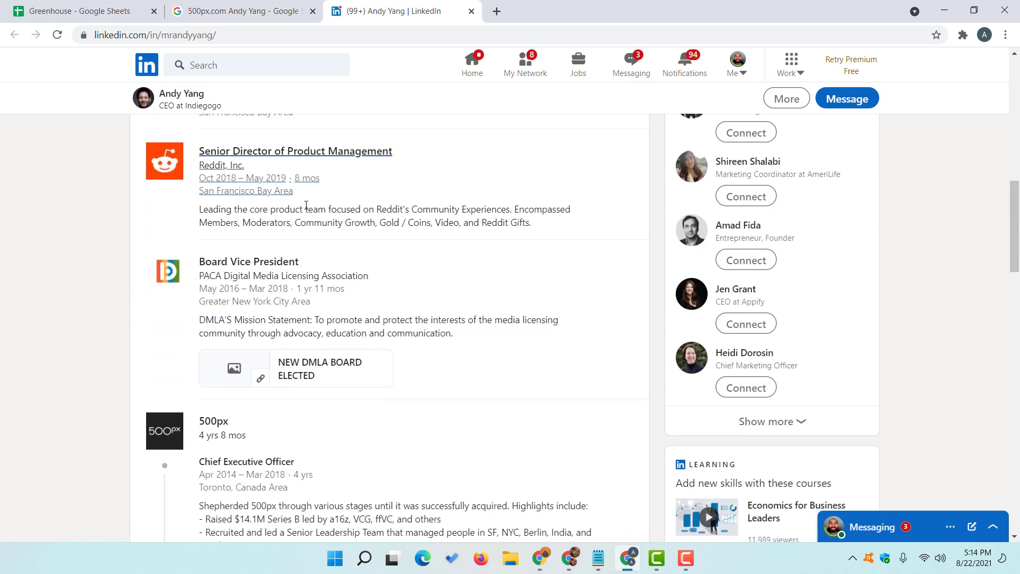
scroll(192, 294, "down", 2)
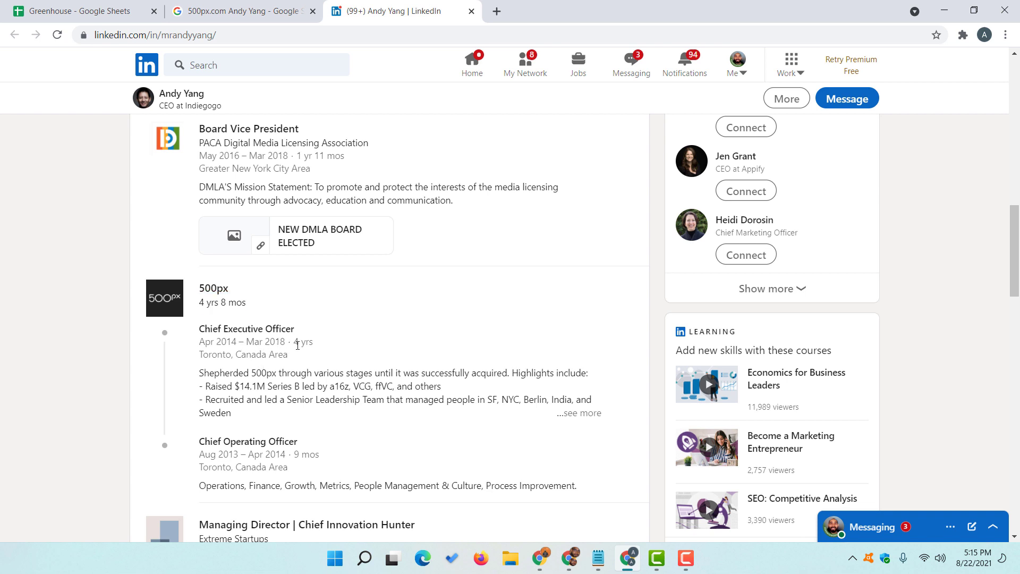
- Enter 'No longer working' as the Employment Status in E2
left_click(85, 10)
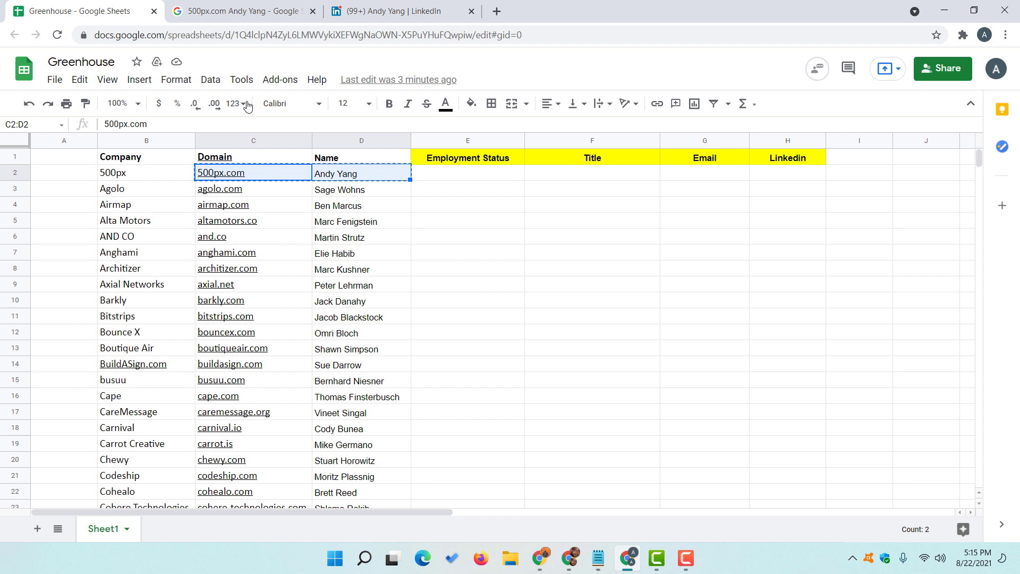
left_click(460, 179)
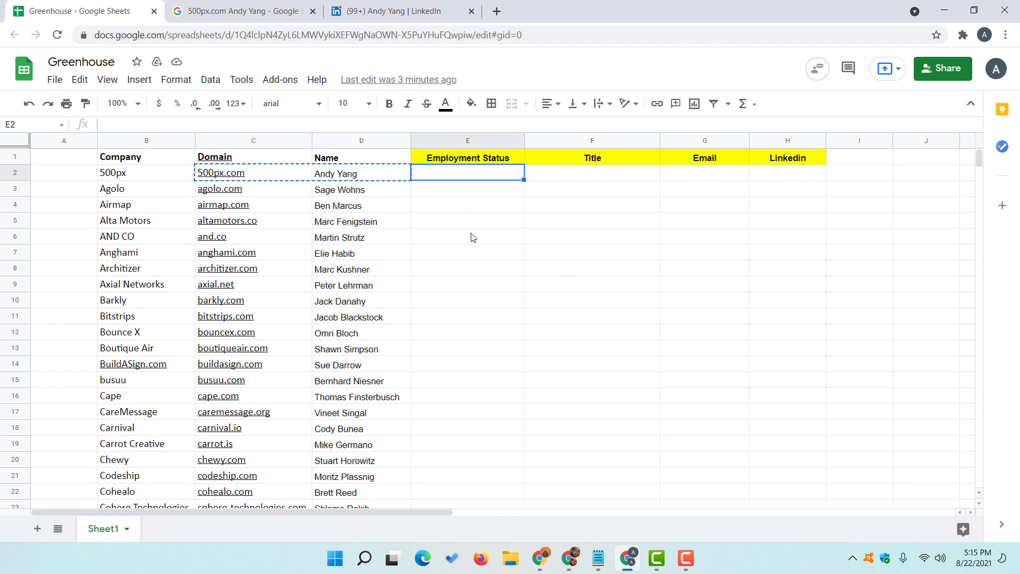
type("No lo")
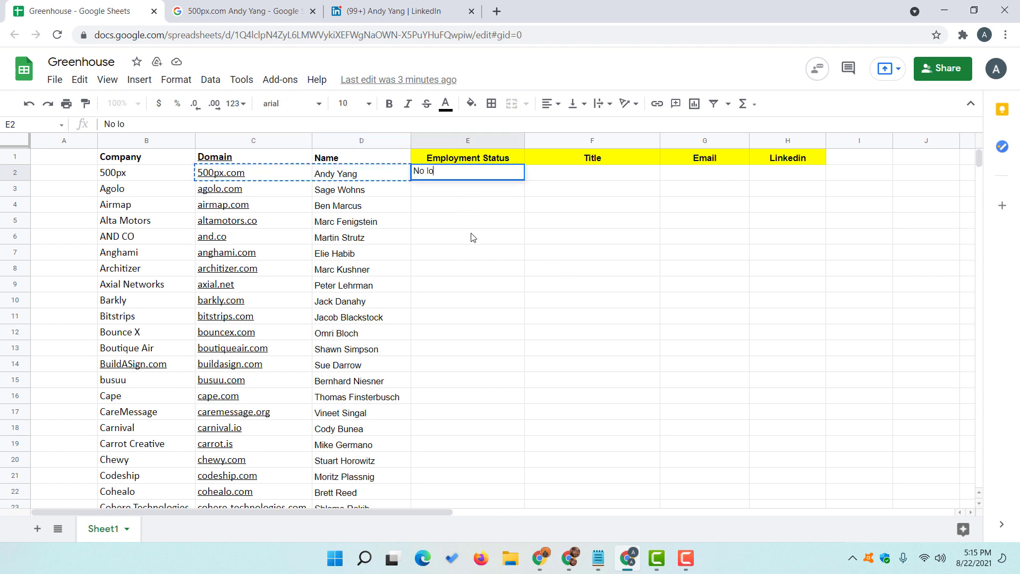
type("nger working")
key("Return")
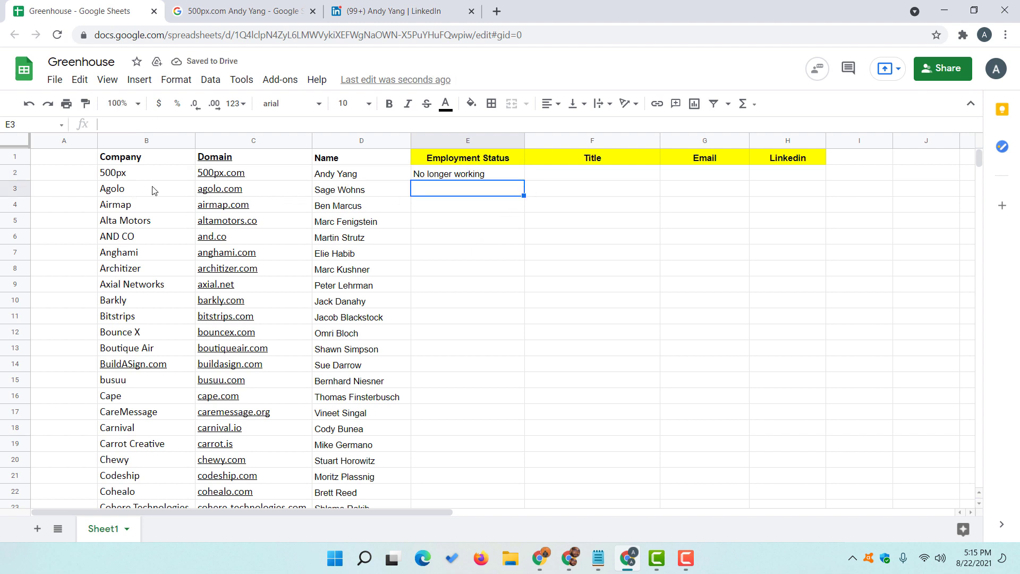
- Copy the Agolo domain and contact name from row 3, then select the Google tab's address bar
left_click(282, 193)
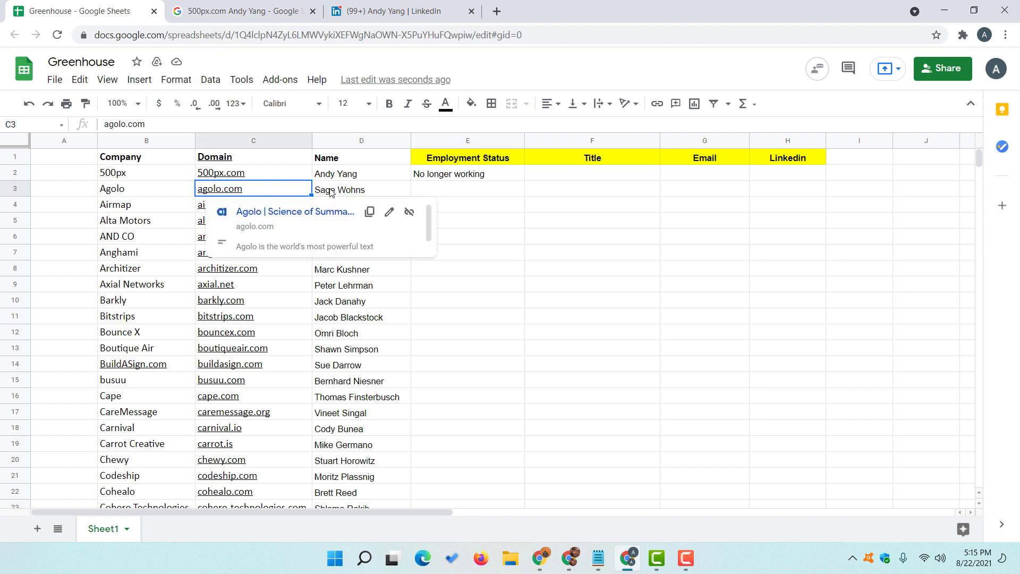
left_click(329, 193)
left_click(283, 193, "shift")
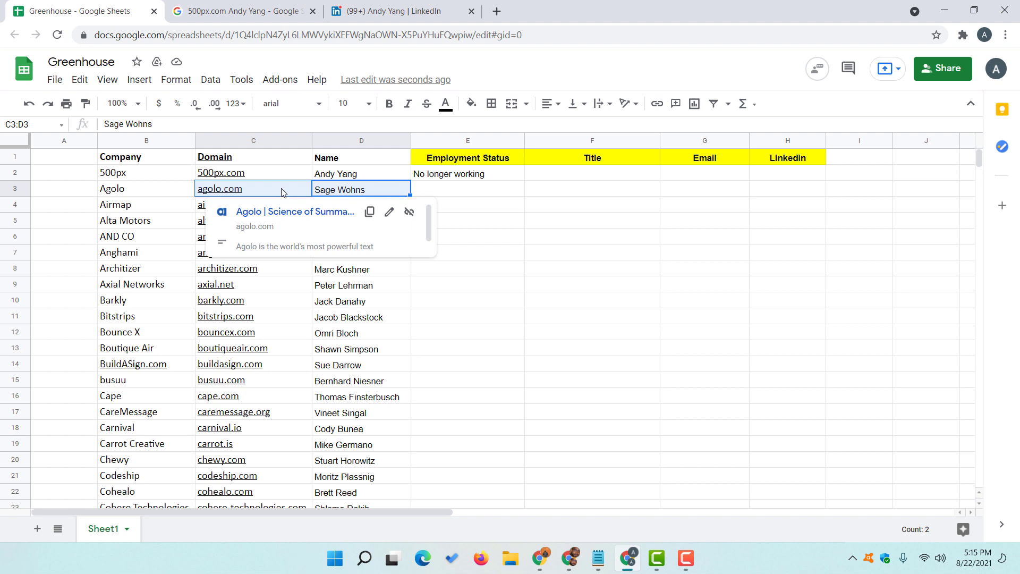
right_click(282, 194)
left_click(305, 119)
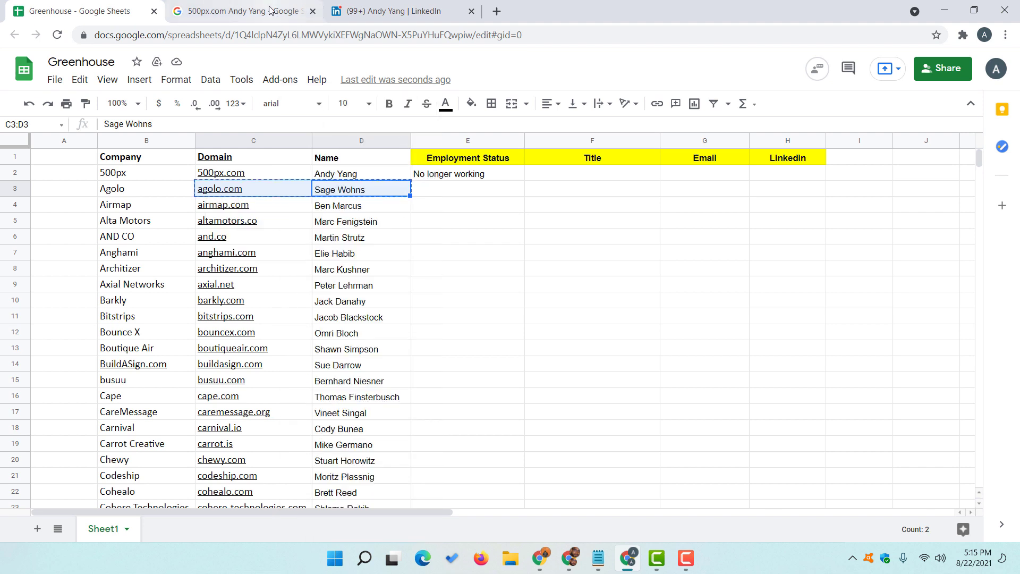
left_click(271, 10)
left_click(255, 35)
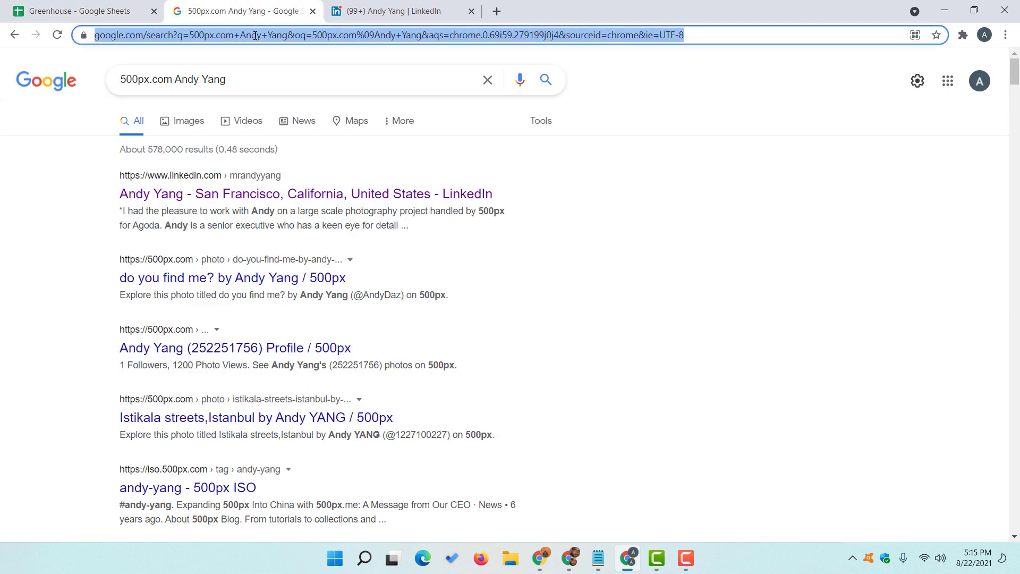
- Search Google for the Agolo domain and contact name and open their LinkedIn profile in a new tab
key("ctrl+v")
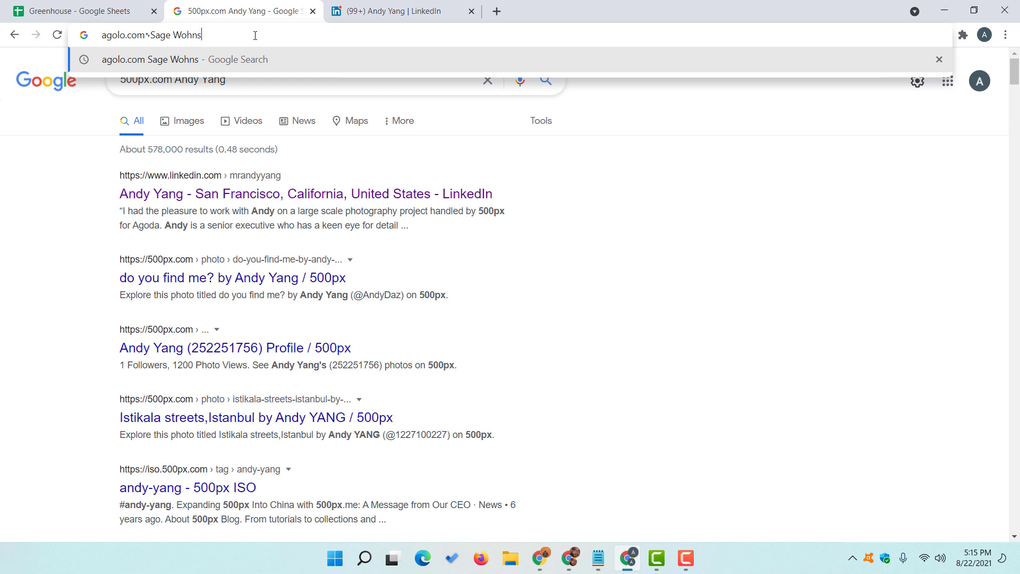
key("Return")
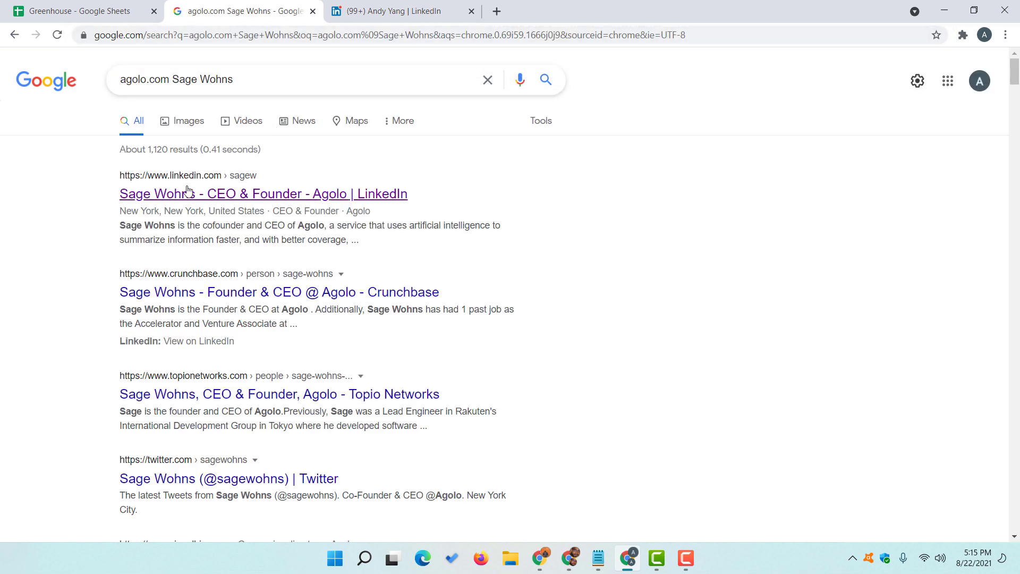
right_click(165, 193)
left_click(226, 202)
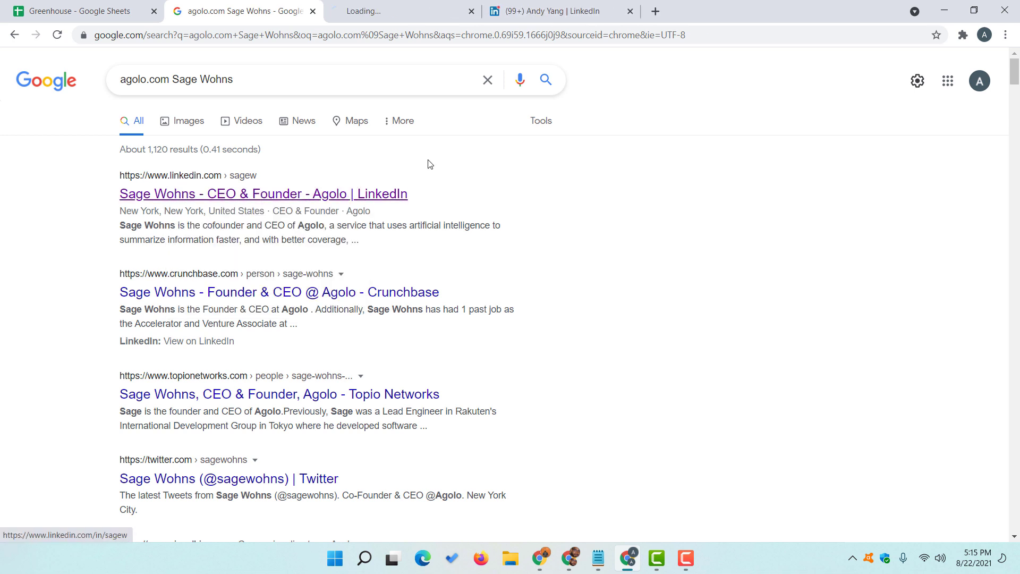
left_click(407, 6)
- Close the 500px profile tab, copy the Agolo contact's LinkedIn URL, and start editing H3
left_click(631, 11)
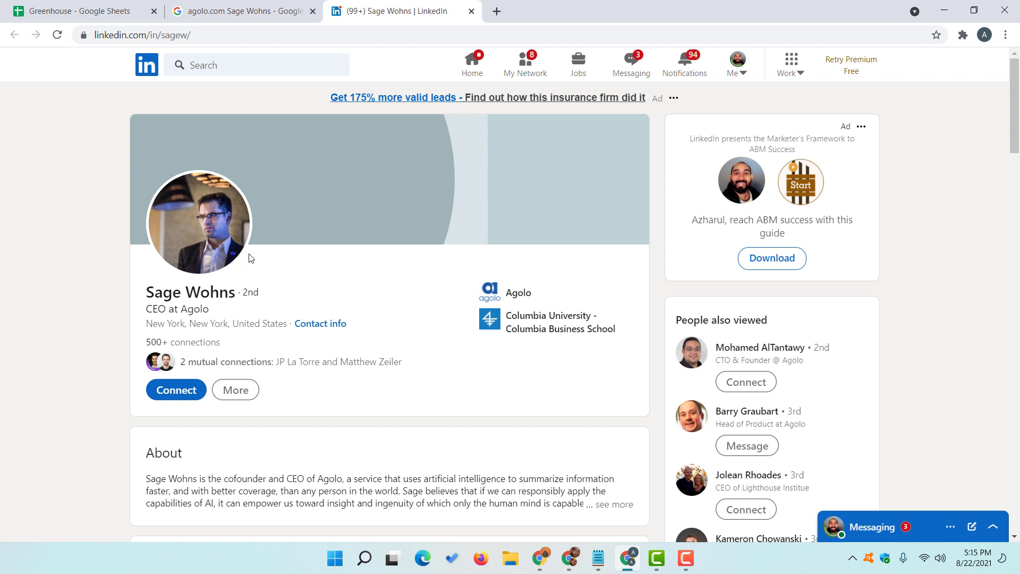
left_click(227, 29)
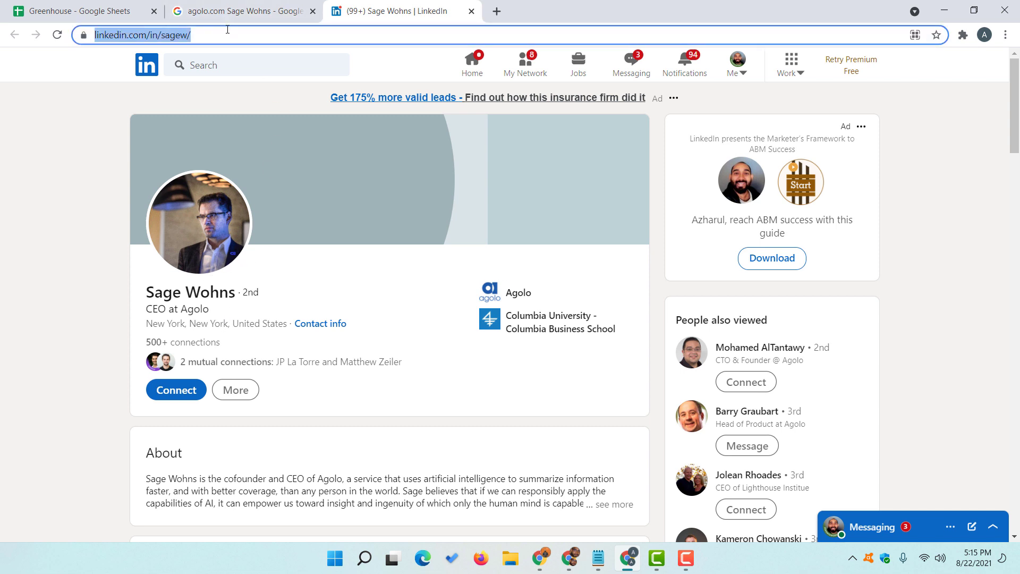
right_click(228, 29)
left_click(262, 101)
left_click(79, 12)
double_click(773, 185)
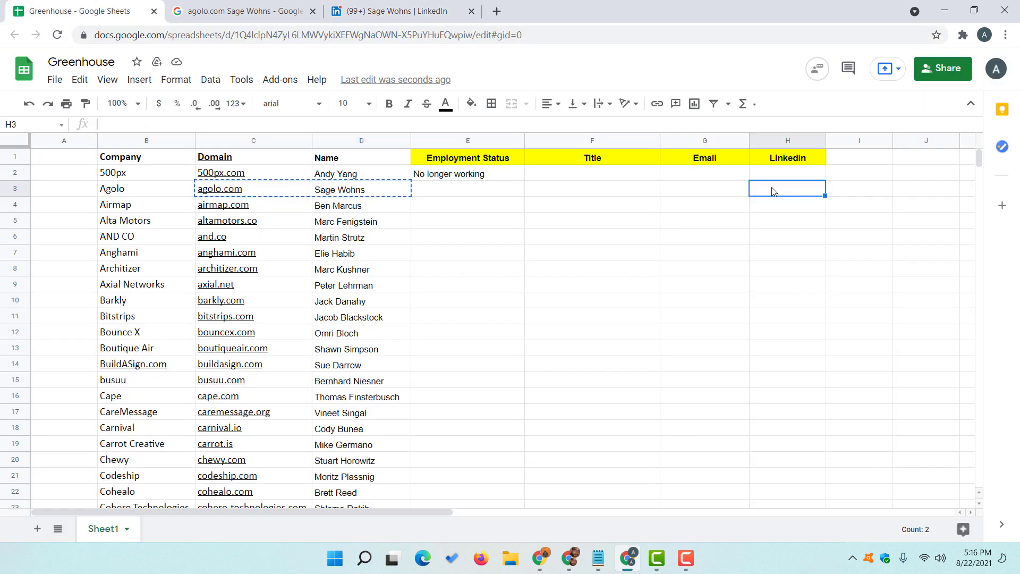
- Paste the Agolo contact's LinkedIn URL into cell H3
right_click(774, 187)
left_click(806, 292)
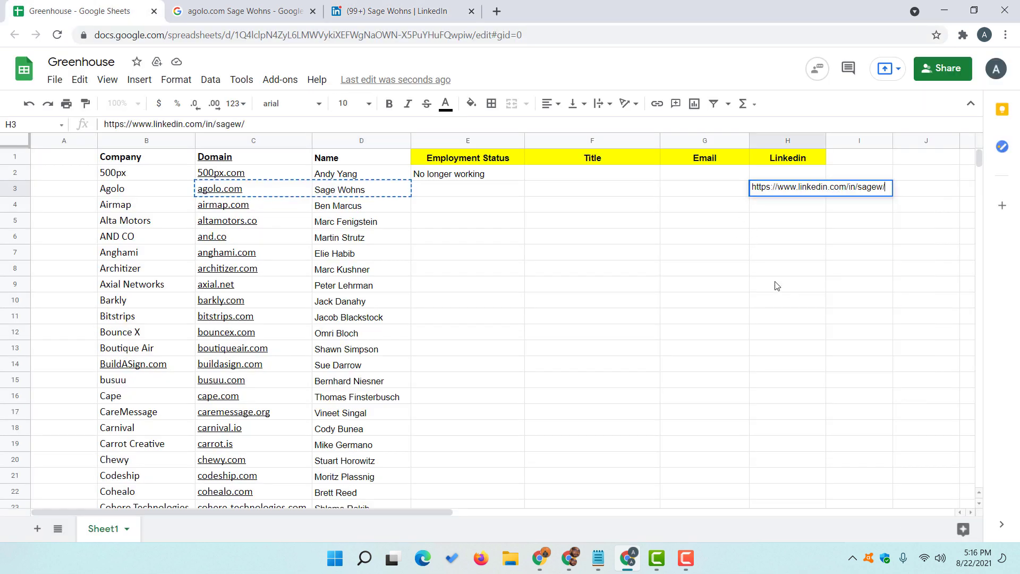
left_click(697, 186)
- Copy the title 'CEO' from the LinkedIn profile and paste it into F3
left_click(380, 6)
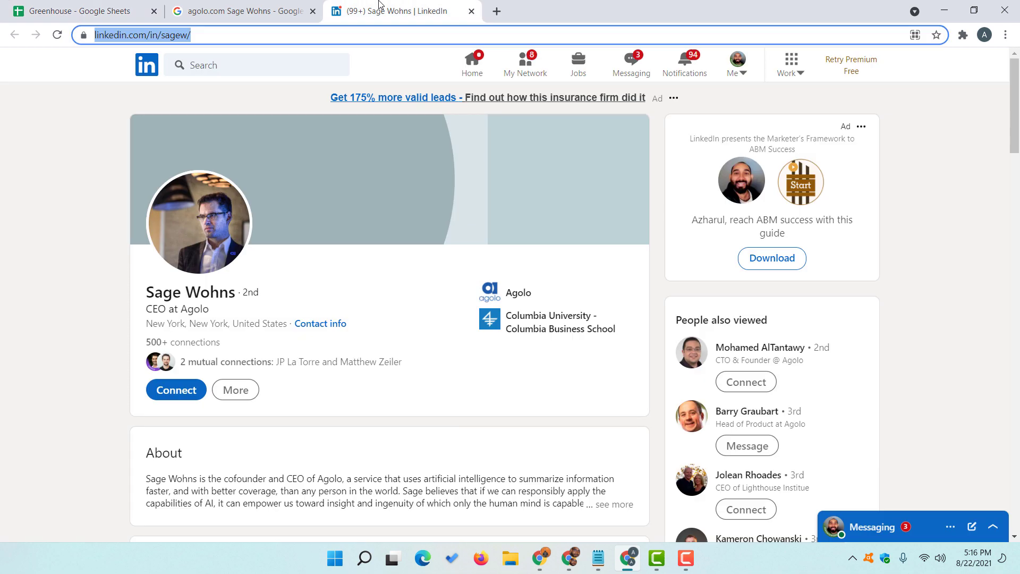
double_click(156, 309)
right_click(156, 309)
left_click(176, 317)
left_click(85, 10)
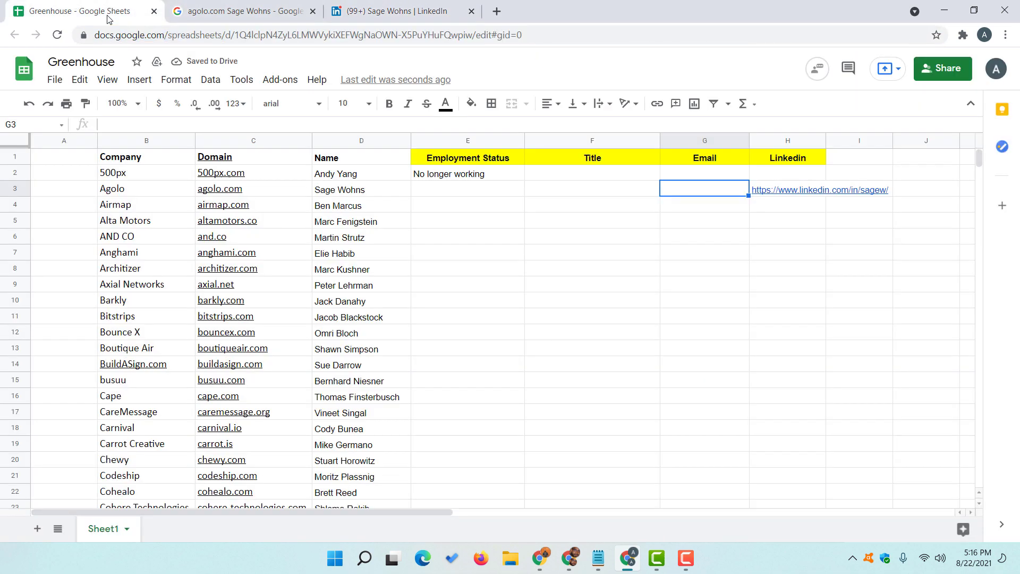
double_click(545, 191)
right_click(559, 185)
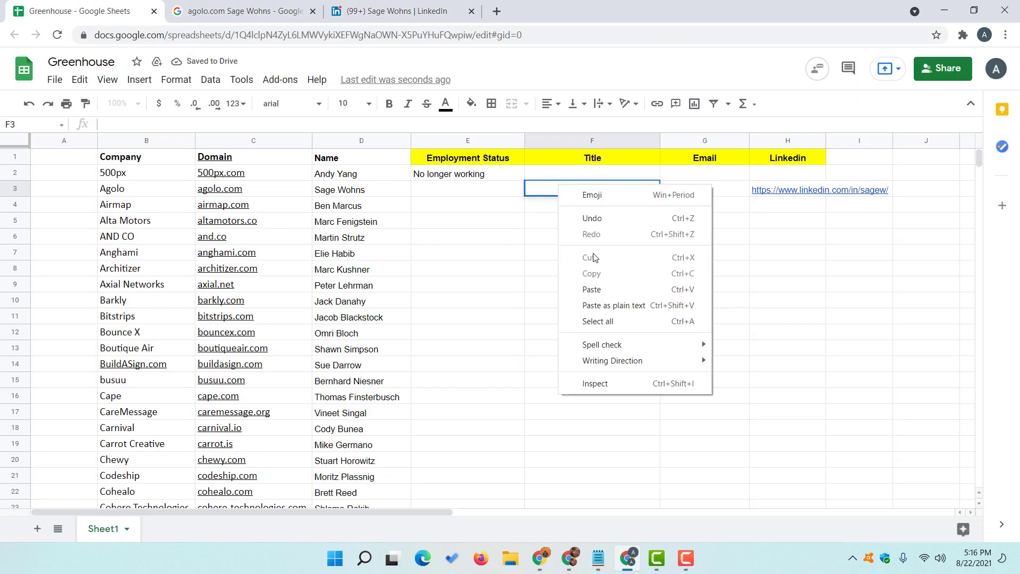
left_click(592, 289)
- Enter 'Working' as the Employment Status in E3, then select G3 for the email
left_click(445, 190)
type("W")
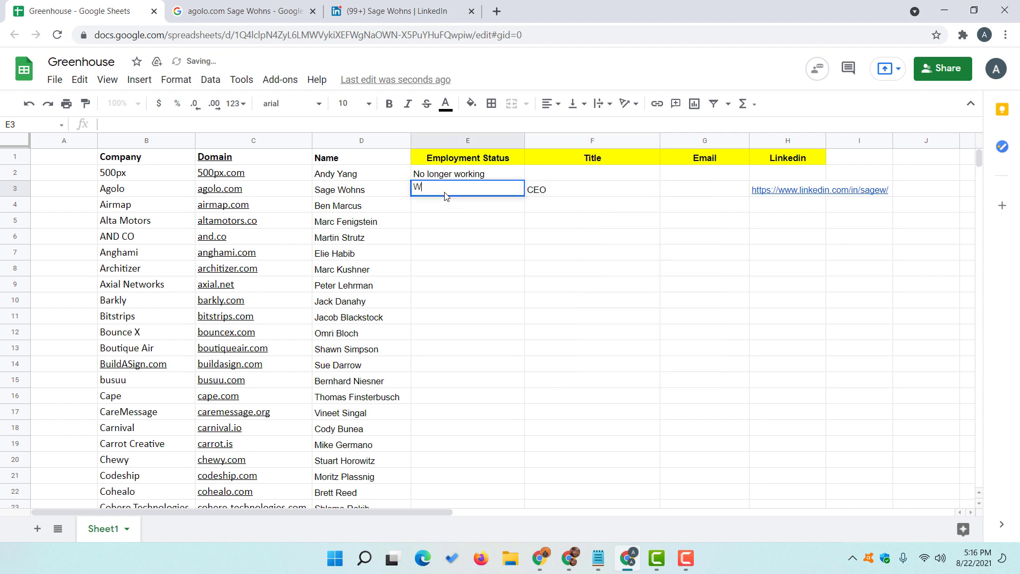
type("r")
key("BackSpace")
type("orking")
key("Return")
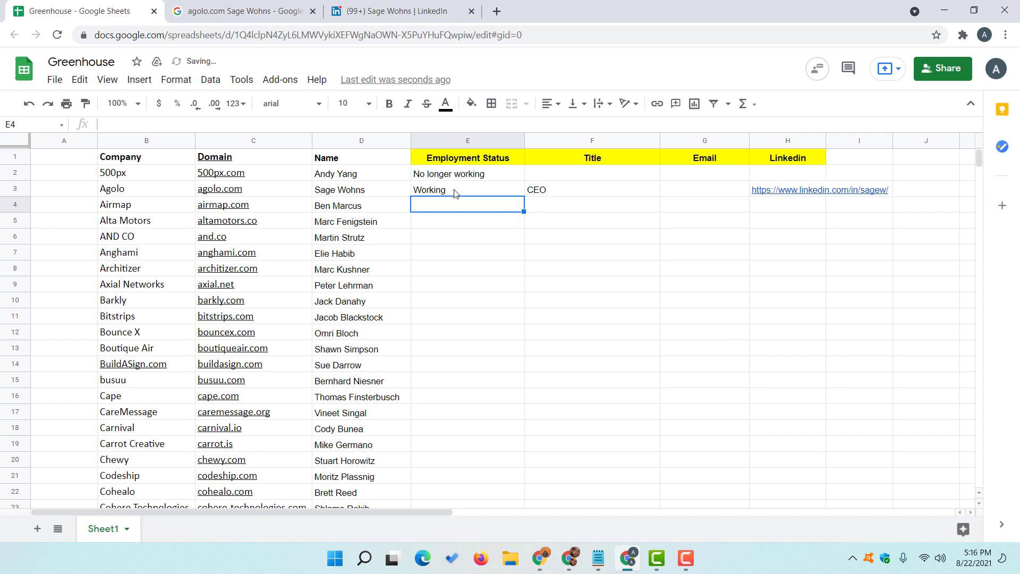
left_click(686, 191)
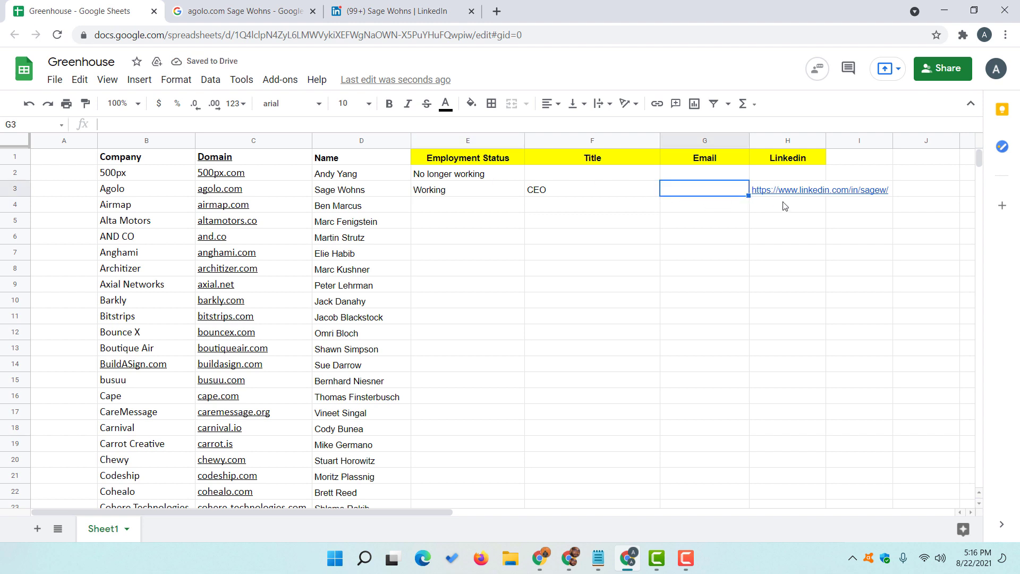
mouse_move(797, 193)
- Search Google for 'kenoemailfinder' and open the Kendo Web Store result in a new tab
left_click(497, 11)
type("ke")
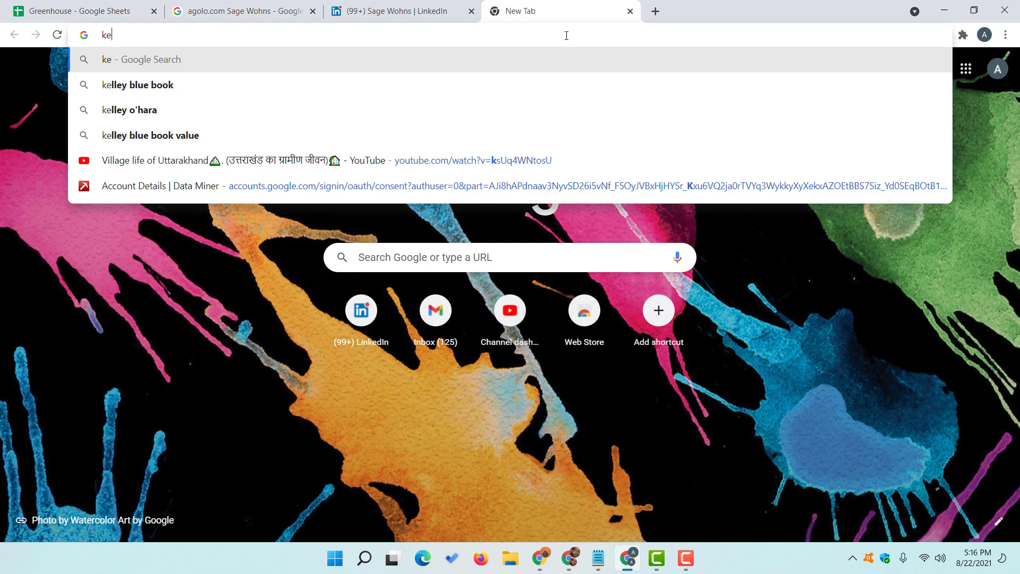
type("noemail")
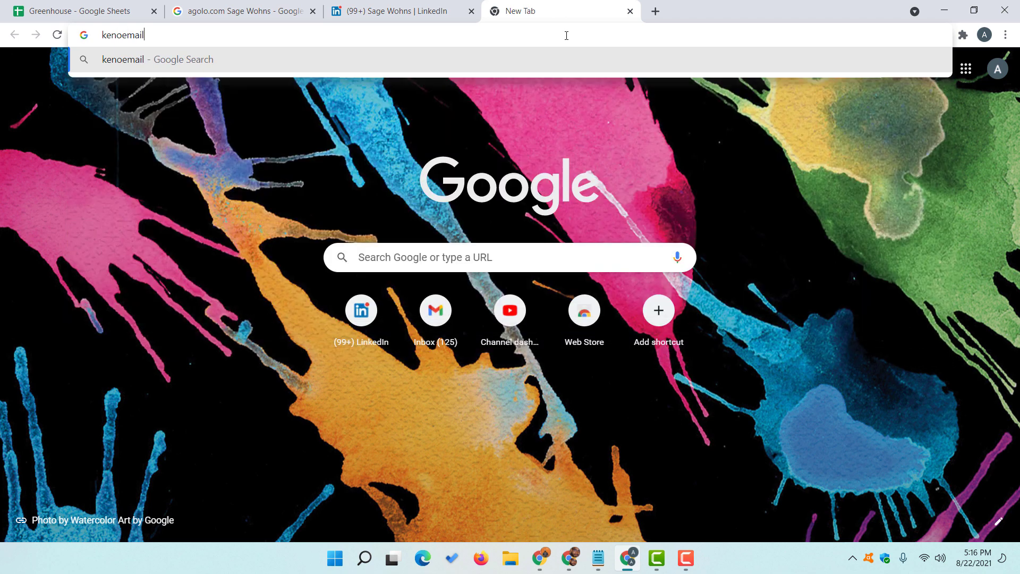
type("finder")
key("Return")
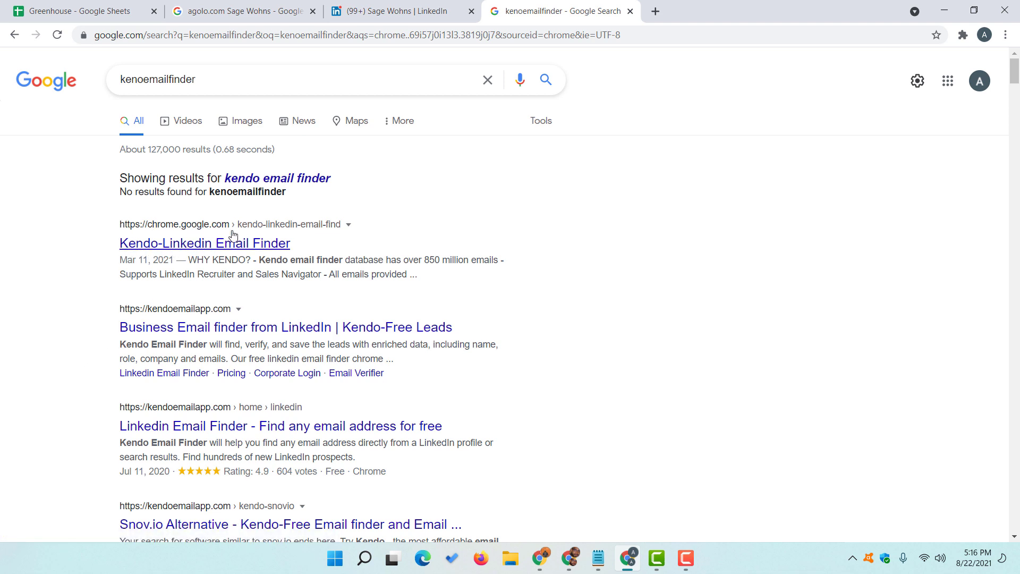
right_click(199, 250)
left_click(207, 257)
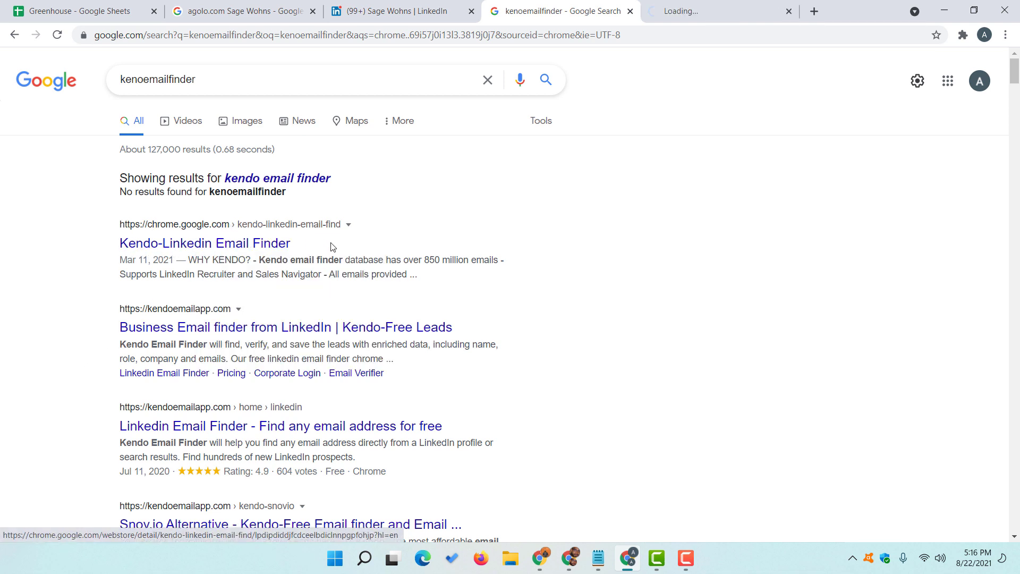
- Add the Kendo-Linkedin Email Finder extension to Chrome, dismiss the notices, and go to LinkedIn
left_click(662, 4)
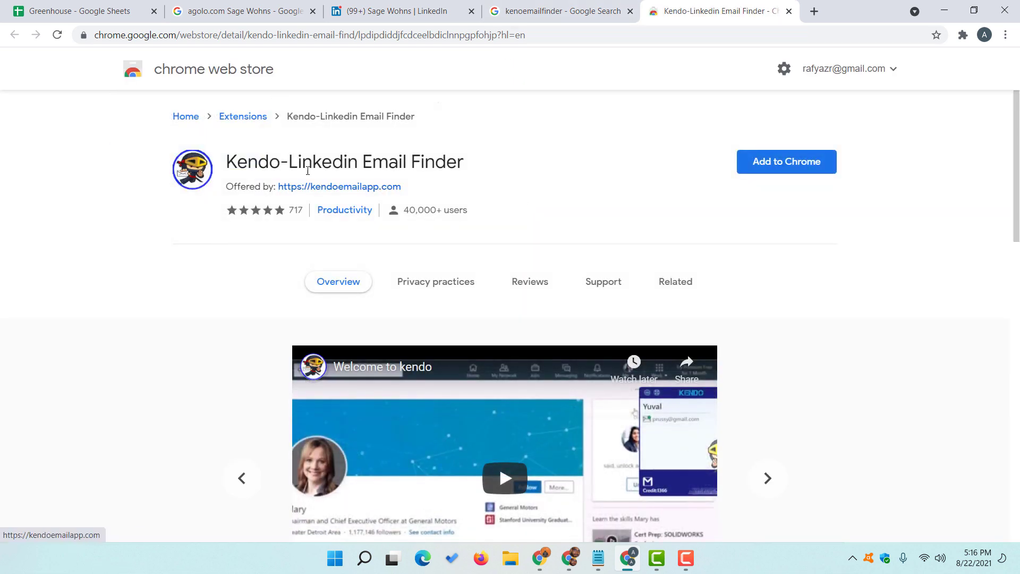
left_click(280, 35)
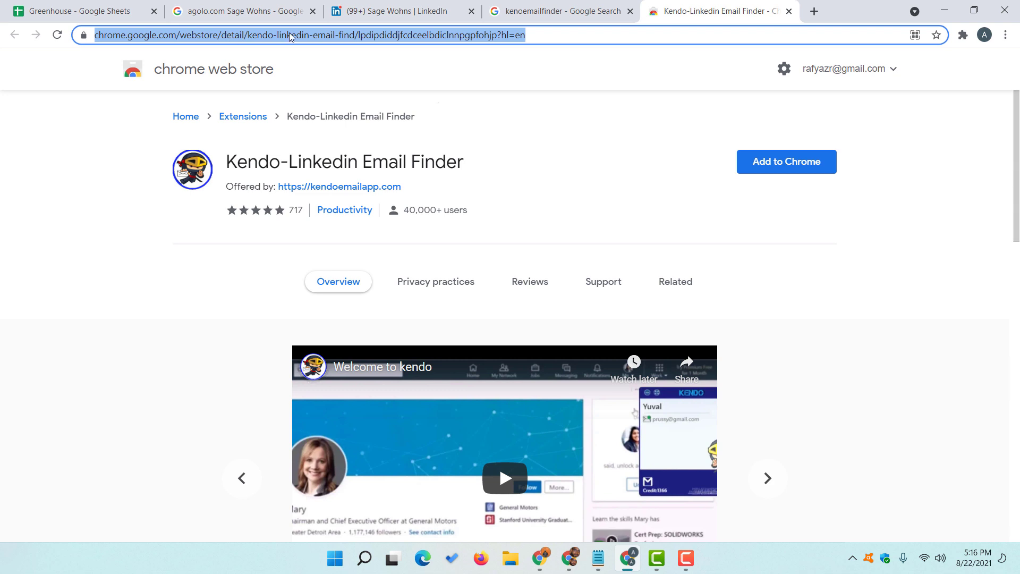
left_click(555, 160)
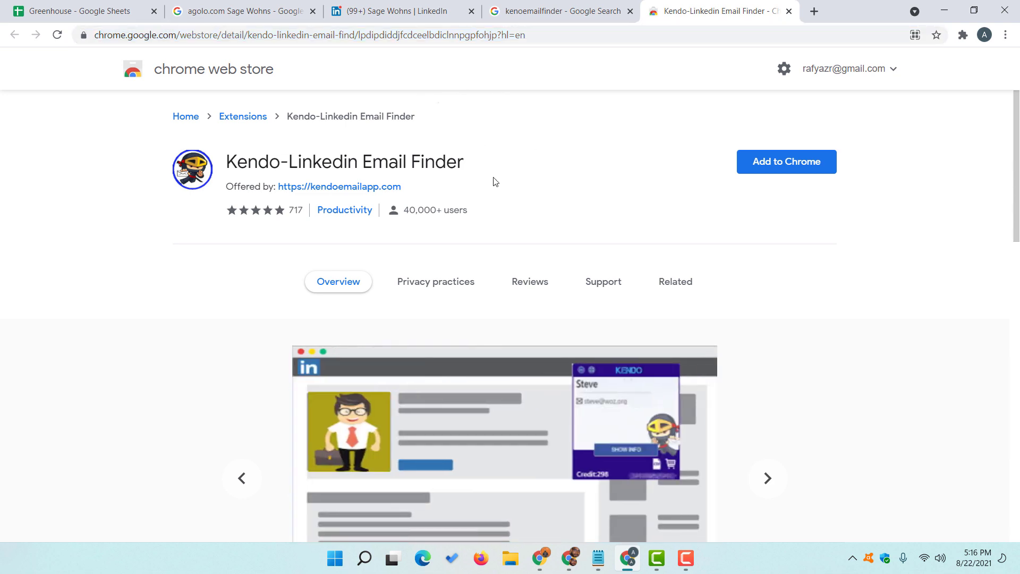
left_click(773, 176)
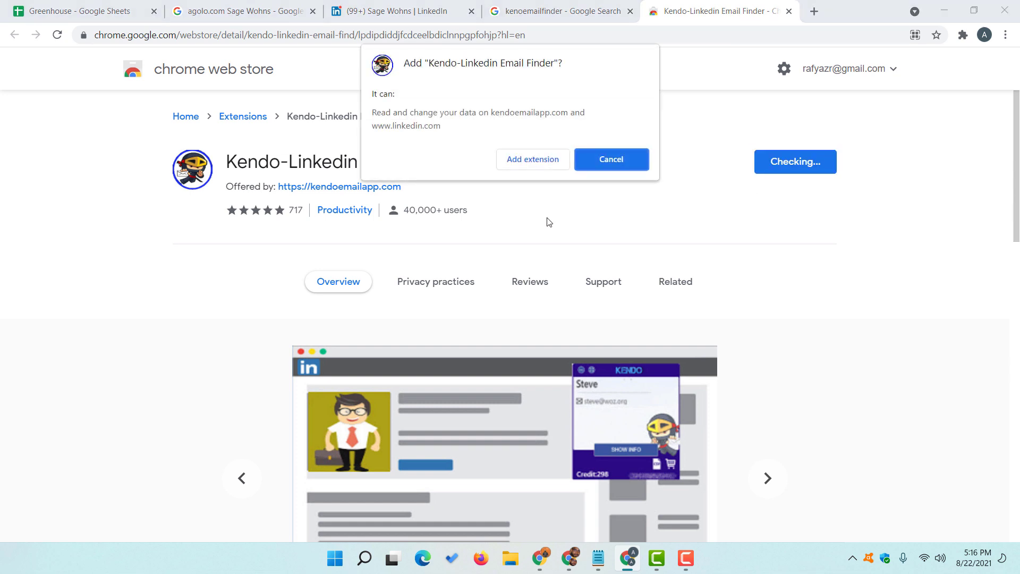
left_click(527, 167)
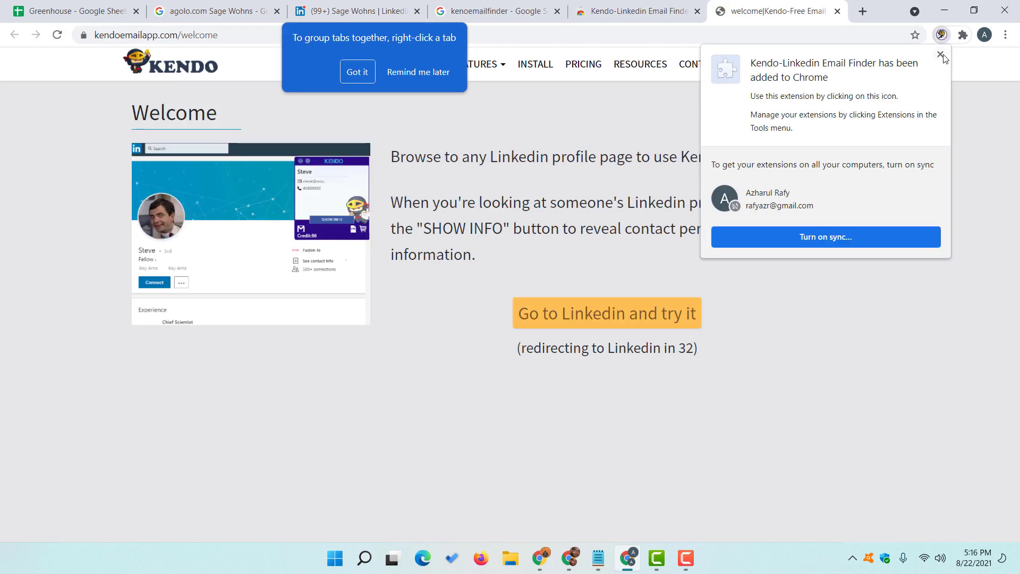
left_click(943, 57)
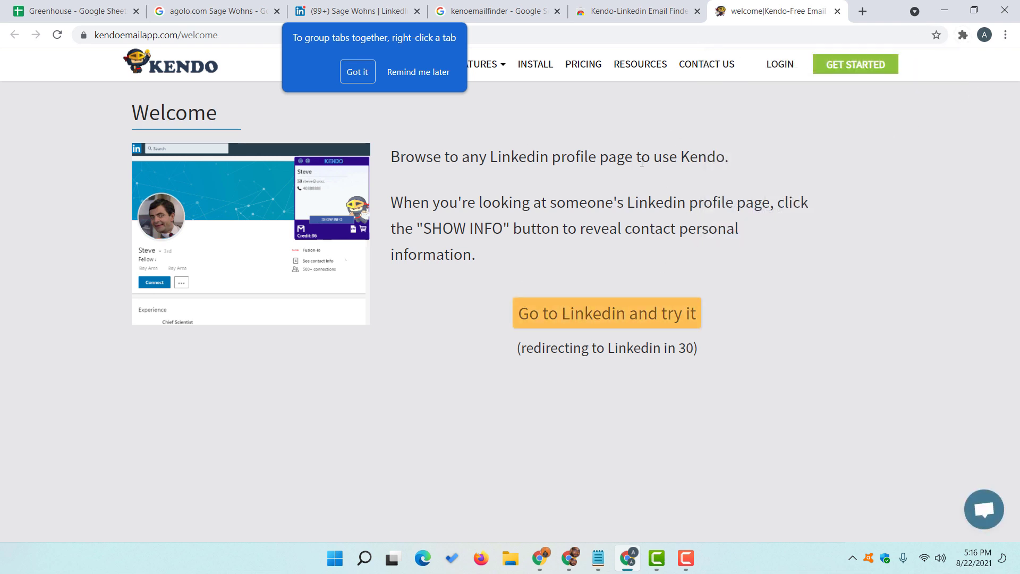
left_click(347, 78)
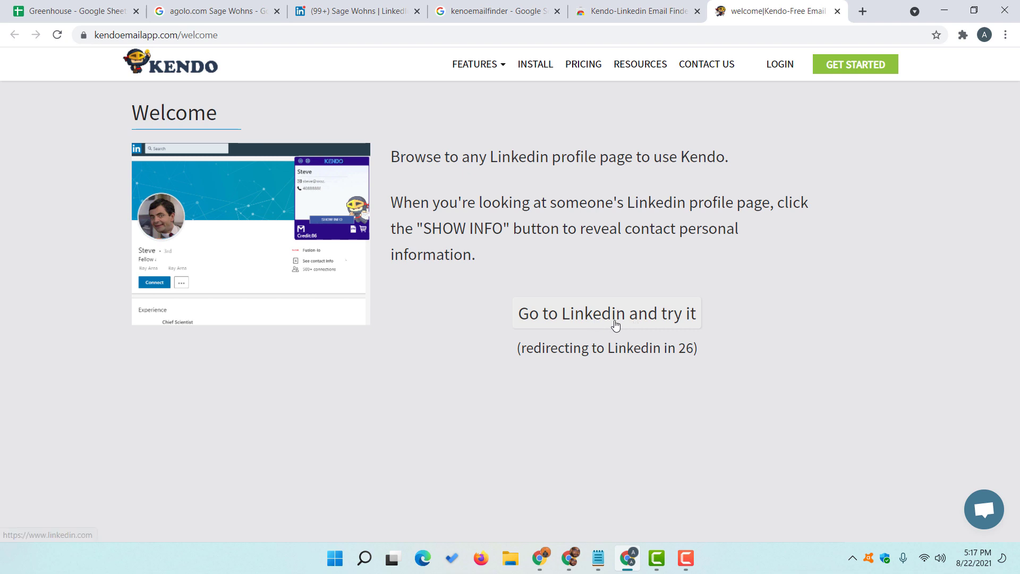
left_click(675, 318)
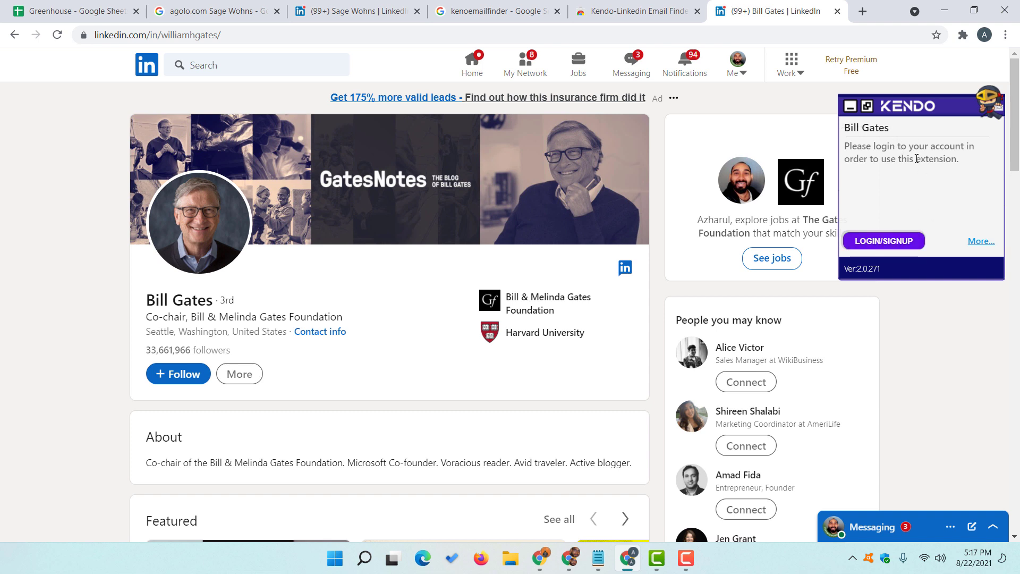
- Sign in to Kendo with the Google account and check the Free plan's 100 remaining credits
left_click(896, 247)
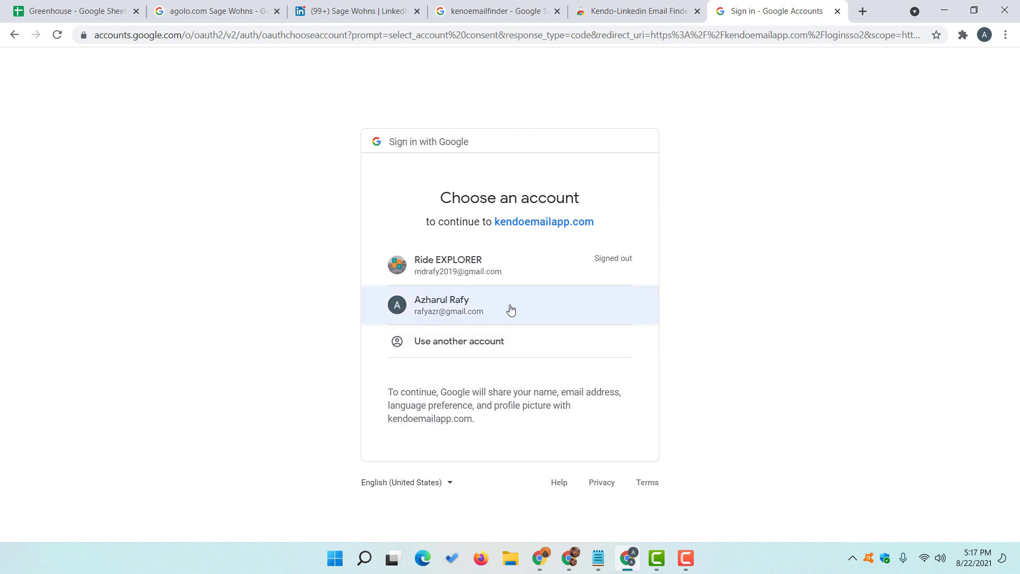
left_click(477, 311)
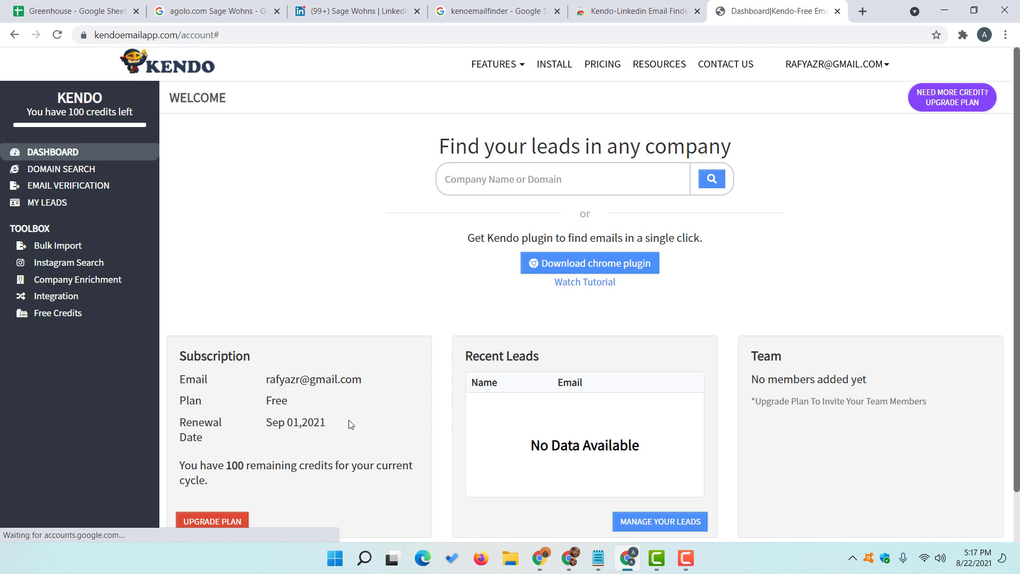
left_click_drag(267, 402, 287, 403)
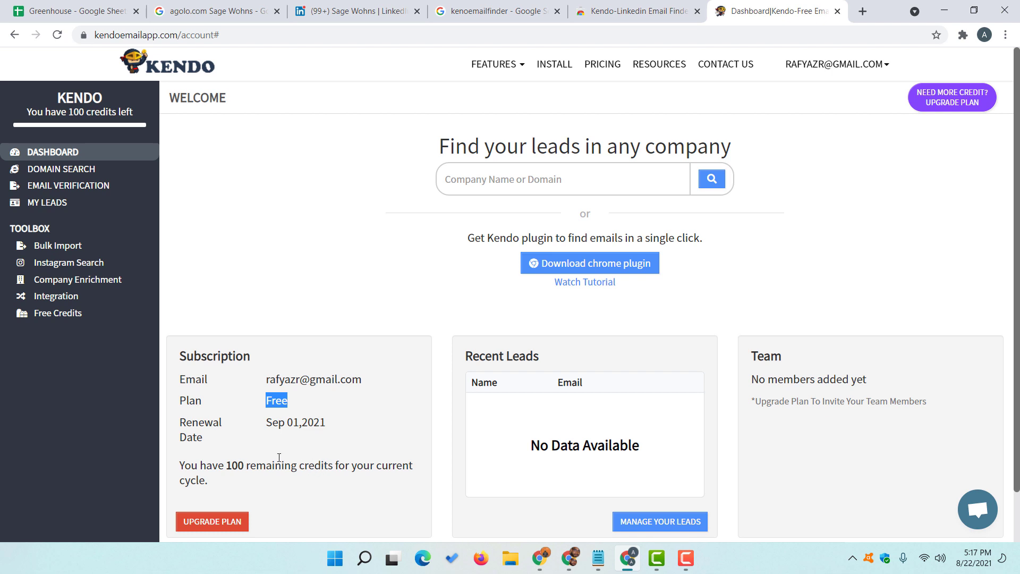
left_click_drag(205, 483, 181, 472)
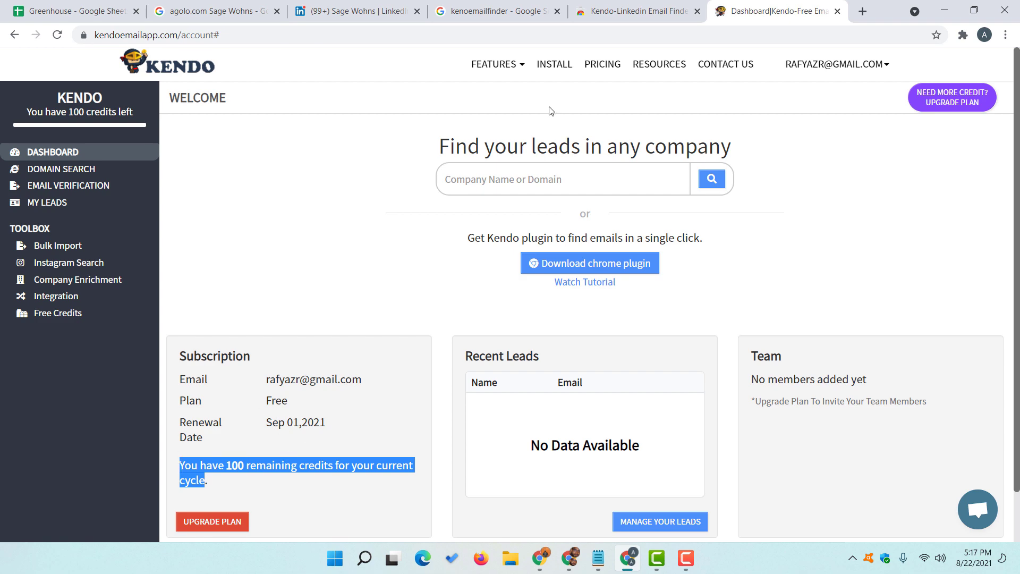
- Close the Kendo dashboard and Web Store tabs and return to the Agolo contact's LinkedIn profile
left_click(702, 12)
left_click(700, 12)
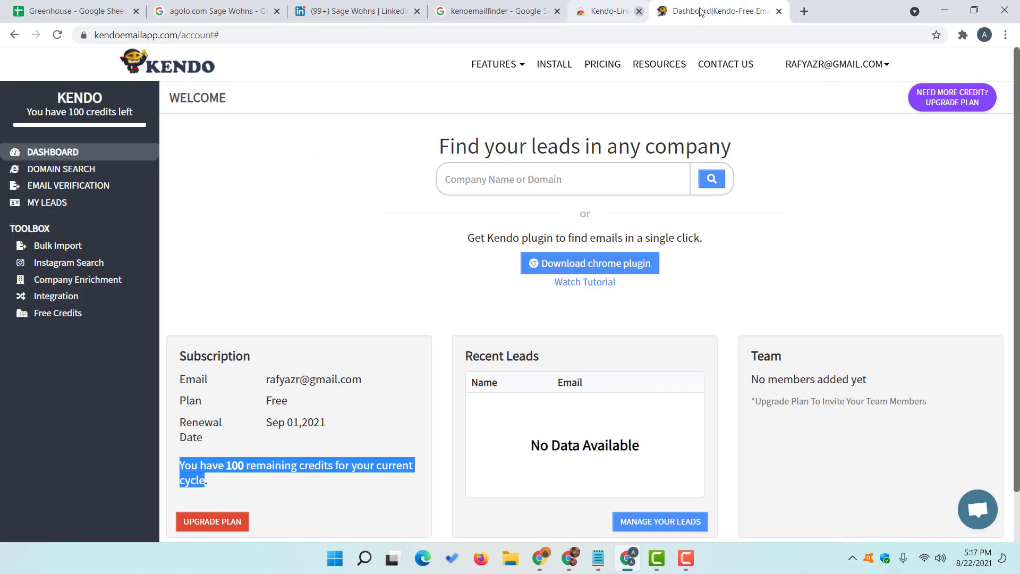
key("ctrl+w")
key("ctrl+w")
left_click(401, 11)
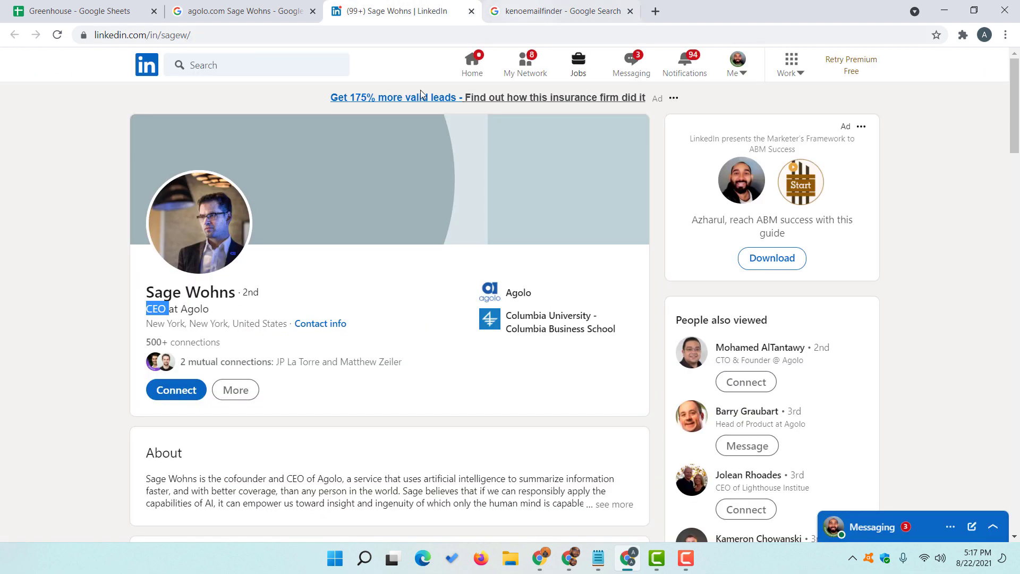
- Reload the Agolo contact's LinkedIn profile so Kendo shows their emails, and copy the personal Gmail address
left_click(55, 37)
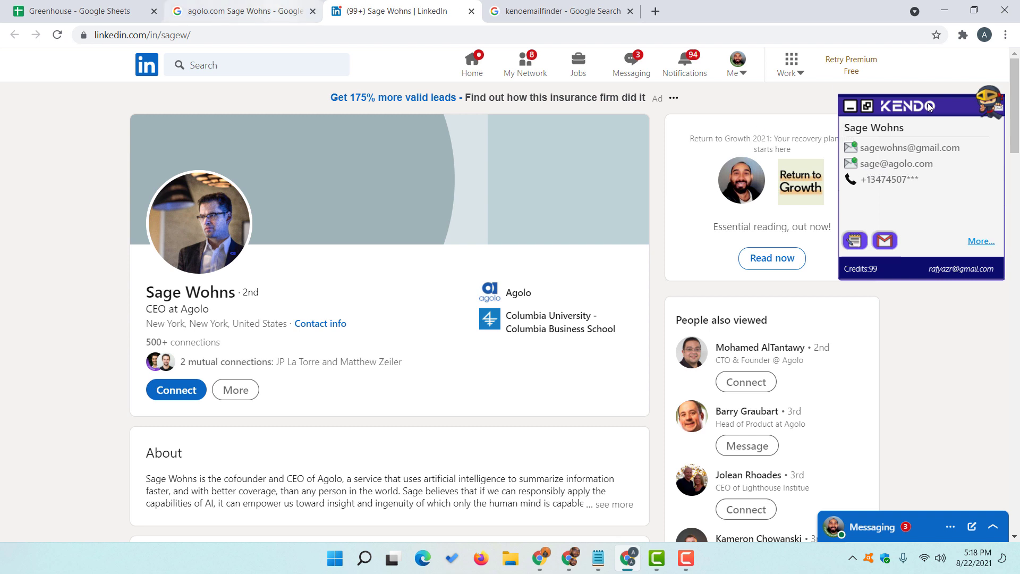
left_click(895, 150)
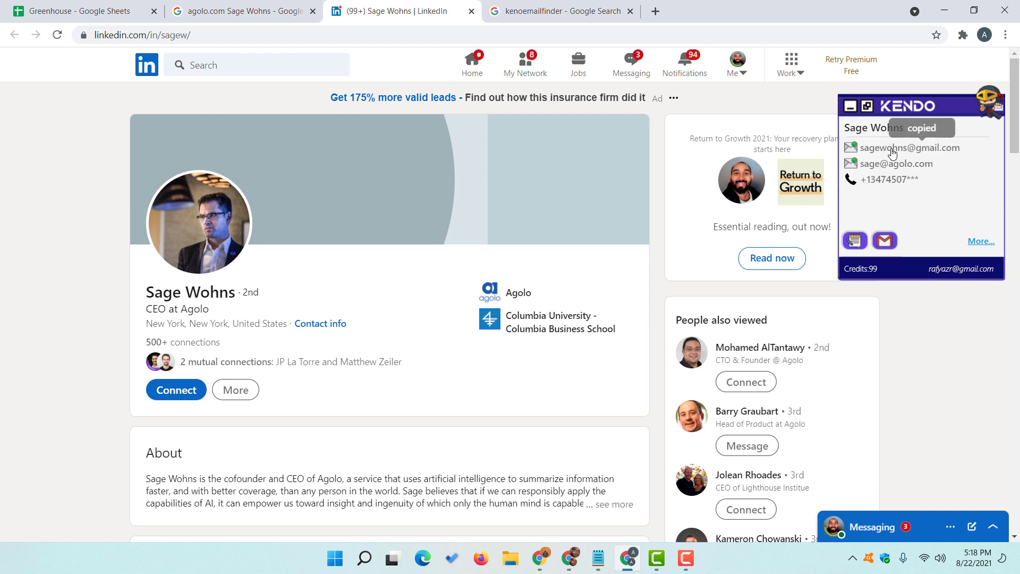
left_click(43, 10)
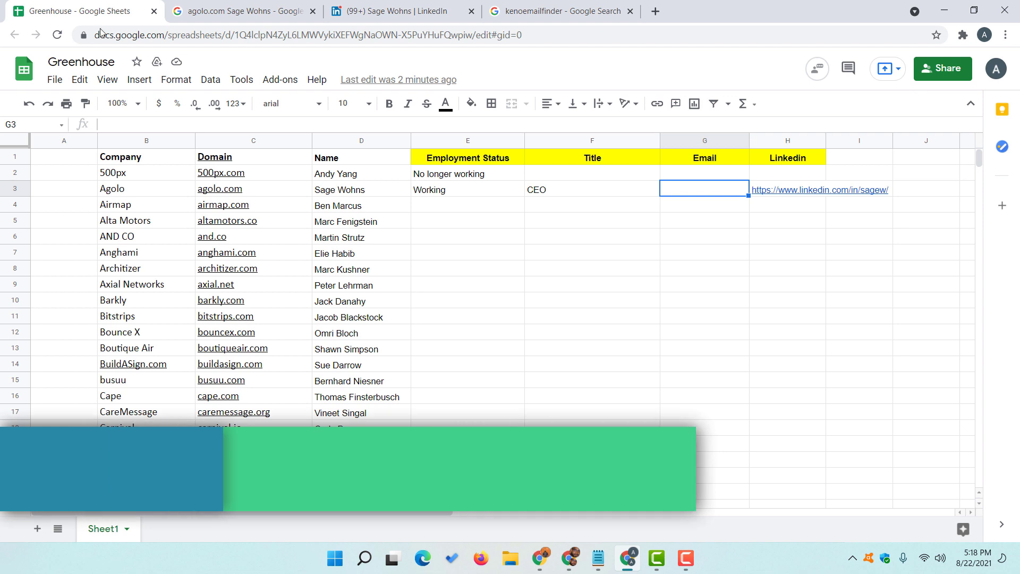
- Paste the copied Gmail address into the Email cell G3
double_click(683, 190)
right_click(684, 192)
left_click(720, 296)
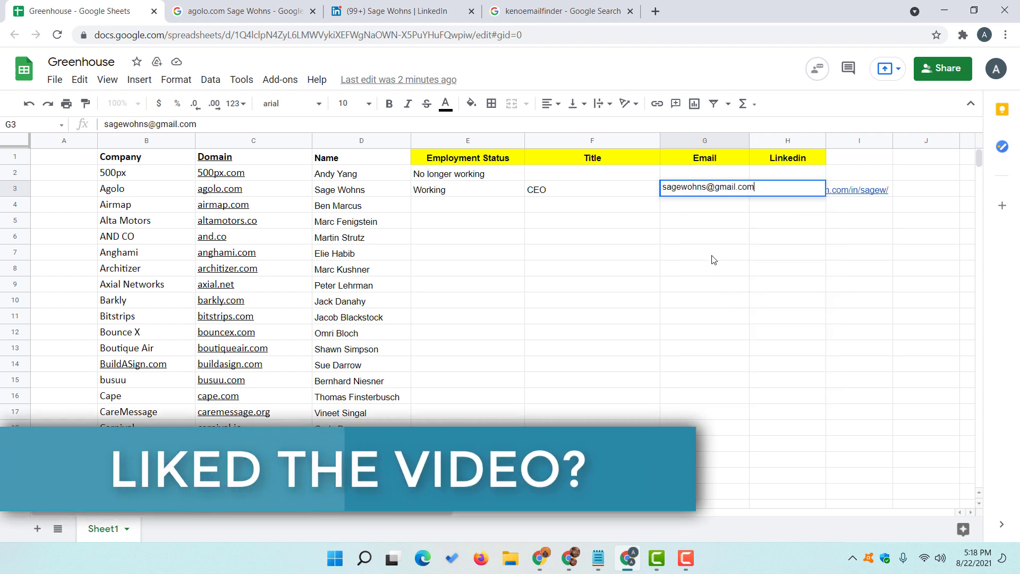
left_click(711, 257)
left_click(694, 197)
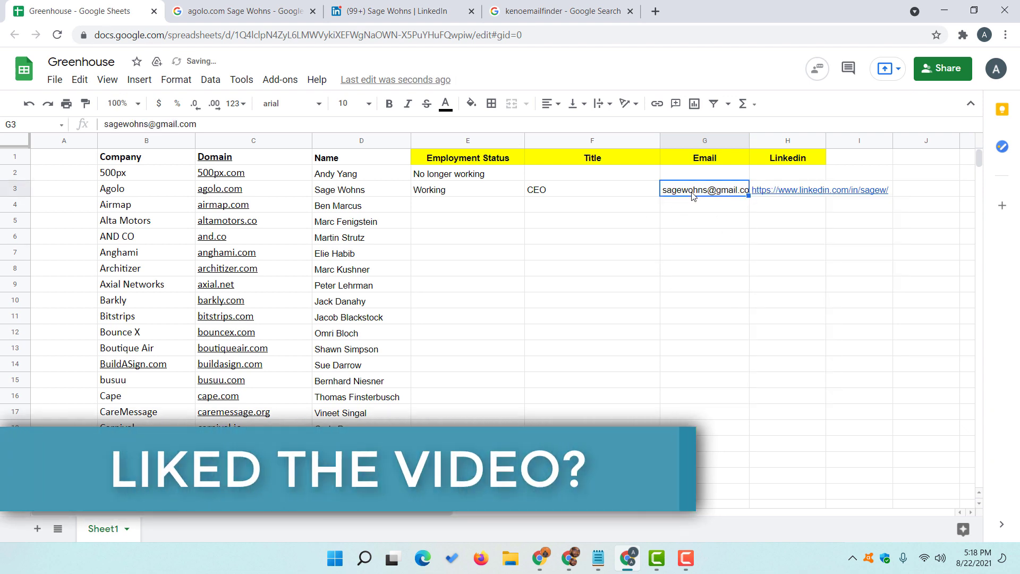
- Insert a new column left of Email and title it 'Pwrsonal Email'
left_click(689, 138)
right_click(689, 138)
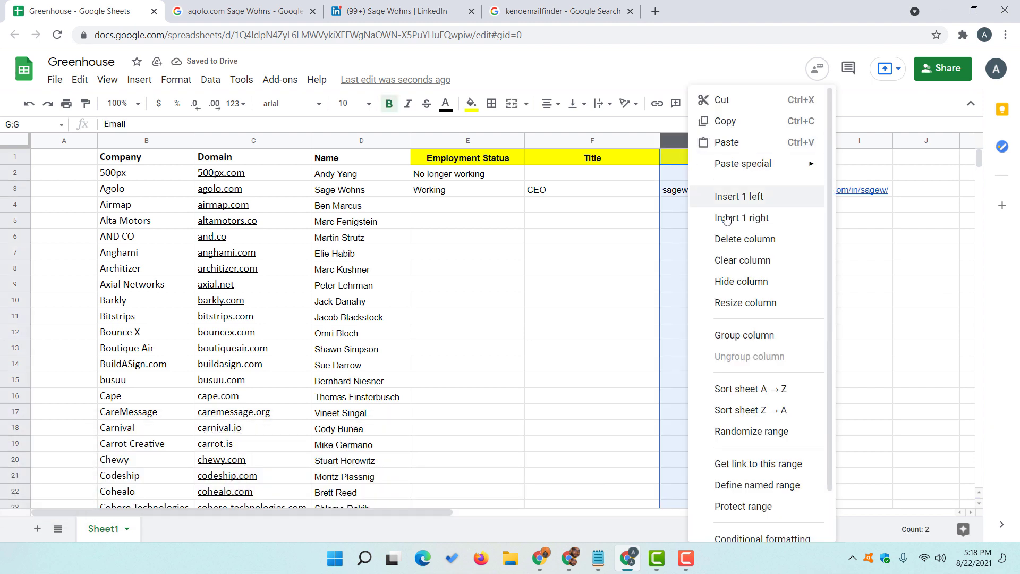
left_click(744, 197)
left_click(685, 164)
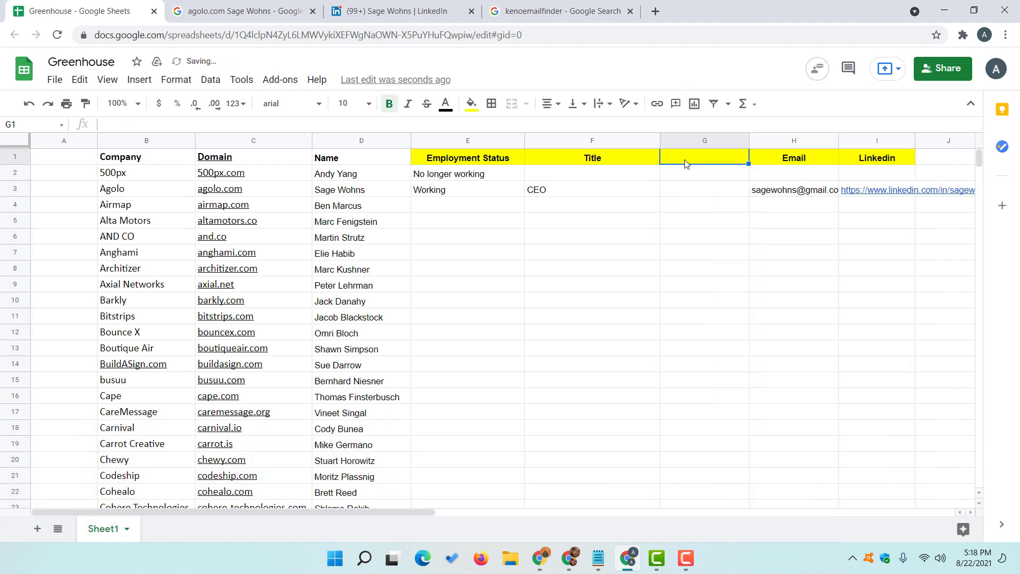
type("Pw")
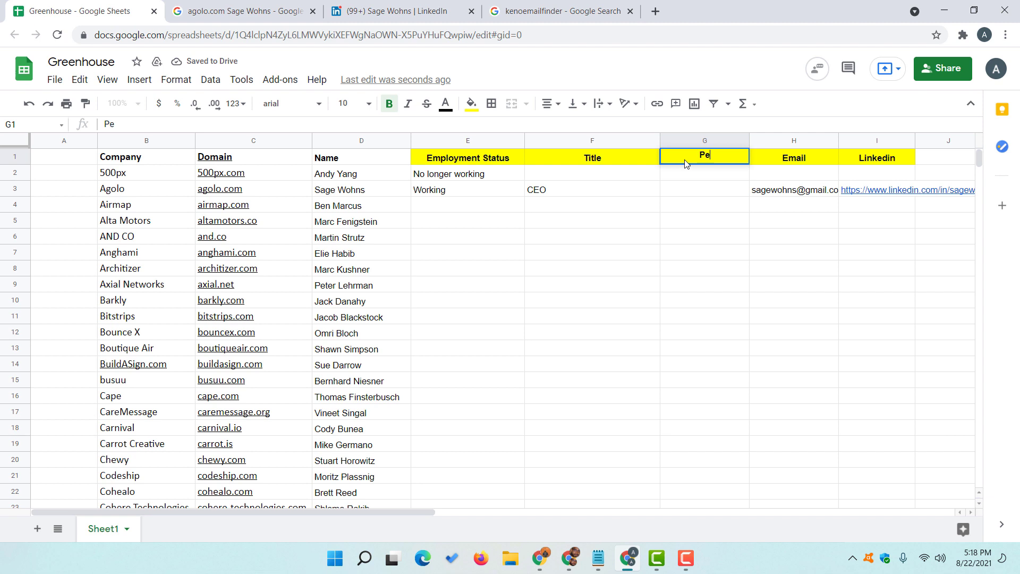
type("rsonal Email")
key("Return")
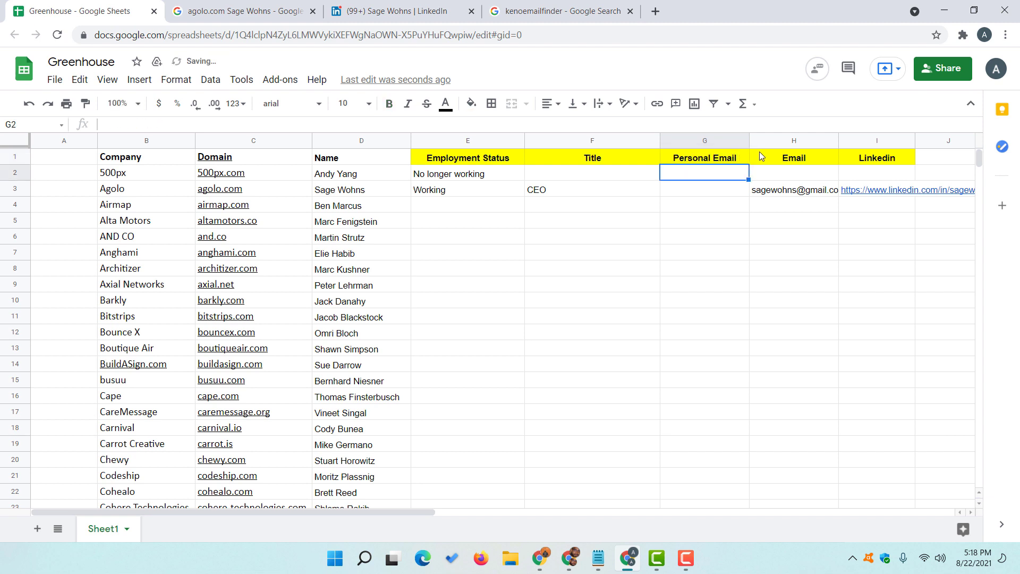
- Rename the Email header to 'Business Email'
double_click(760, 156)
left_click(760, 155)
type("Busine")
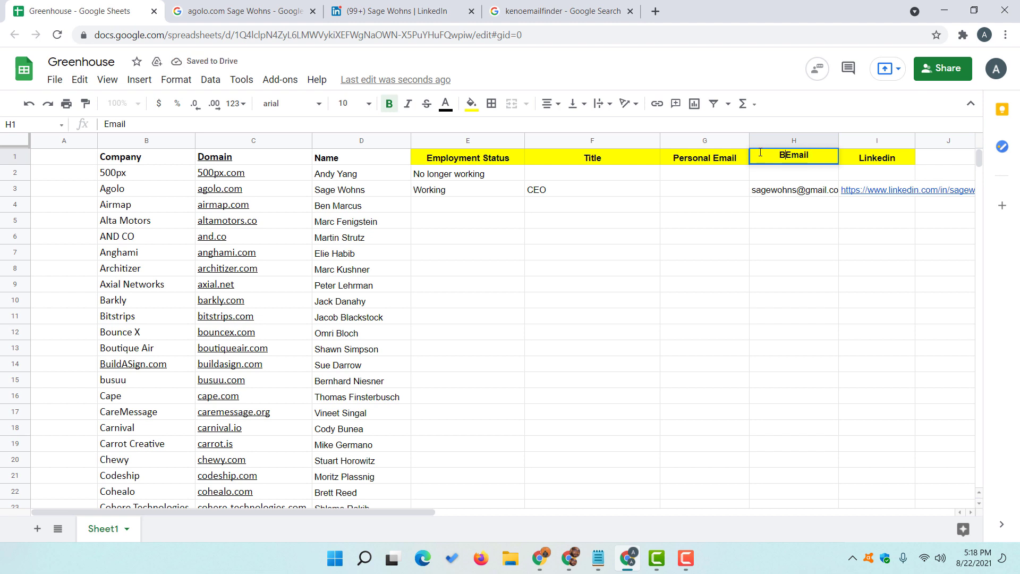
type("ss")
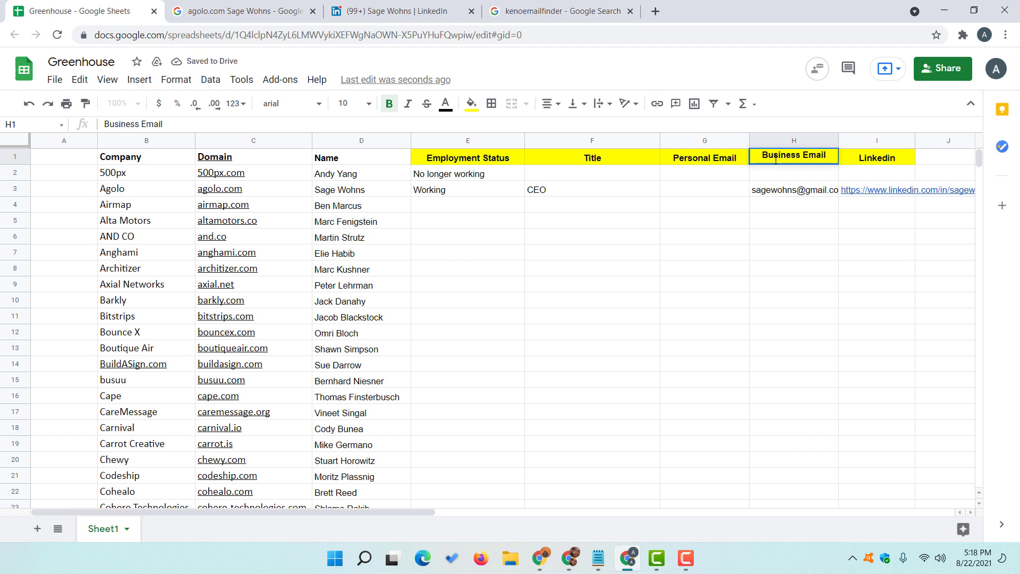
left_click(779, 190)
- Move the Gmail address into the Personal Email cell G3, leaving Business Email H3 empty
key("ctrl+c")
left_click(685, 196)
key("ctrl+v")
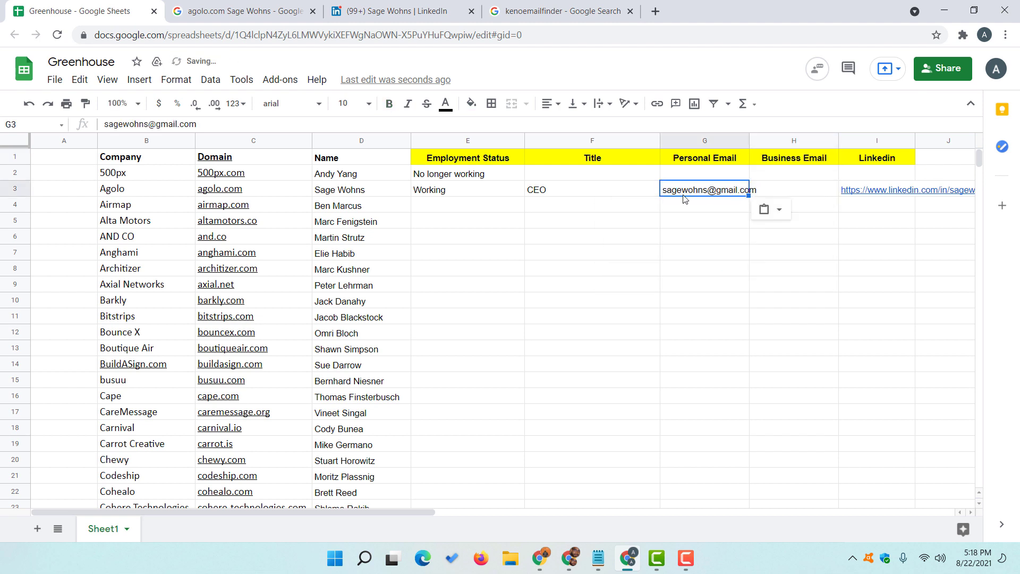
left_click(684, 199)
left_click(689, 193)
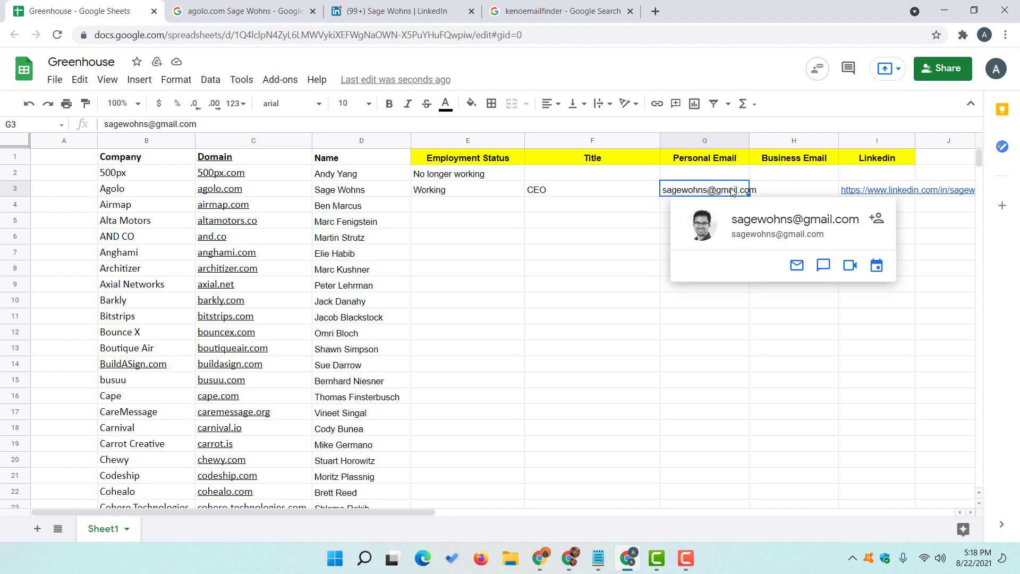
mouse_move(700, 187)
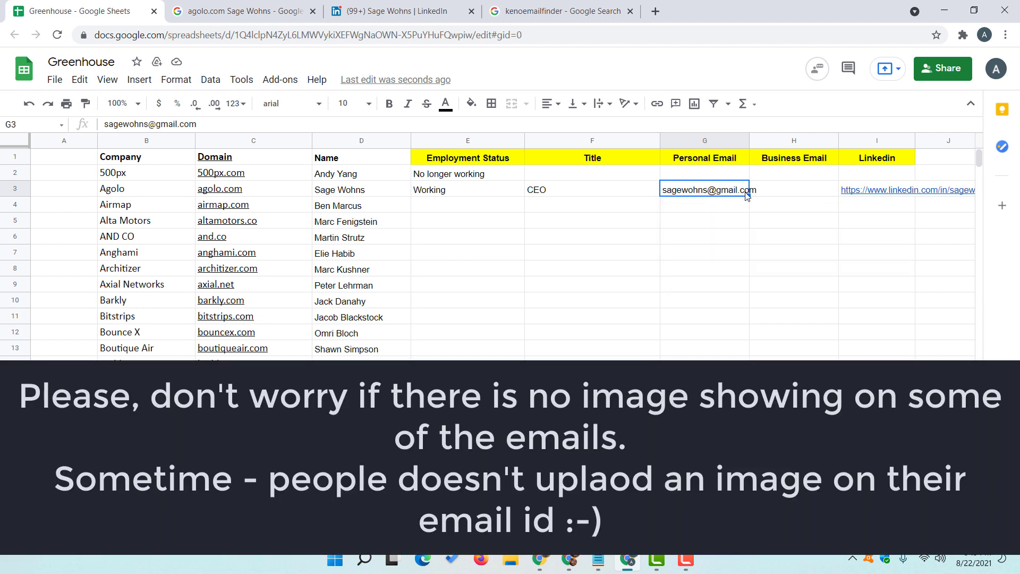
left_click(771, 195)
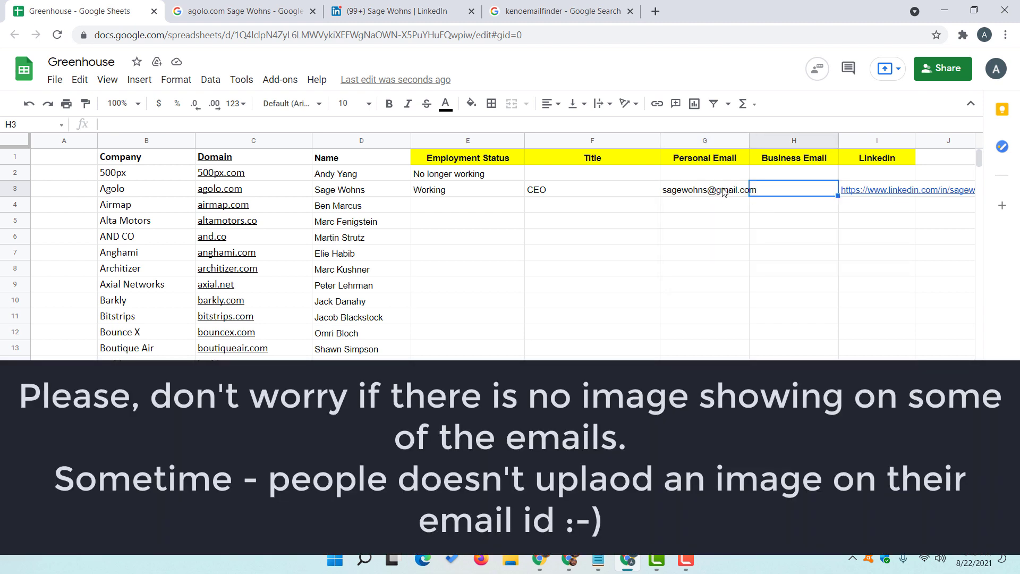
mouse_move(723, 192)
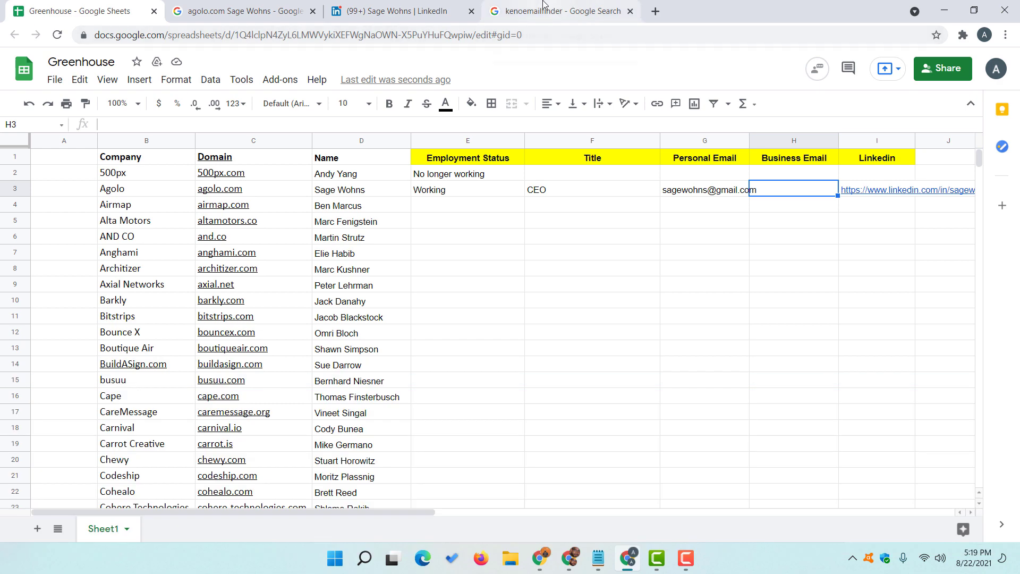
left_click(361, 11)
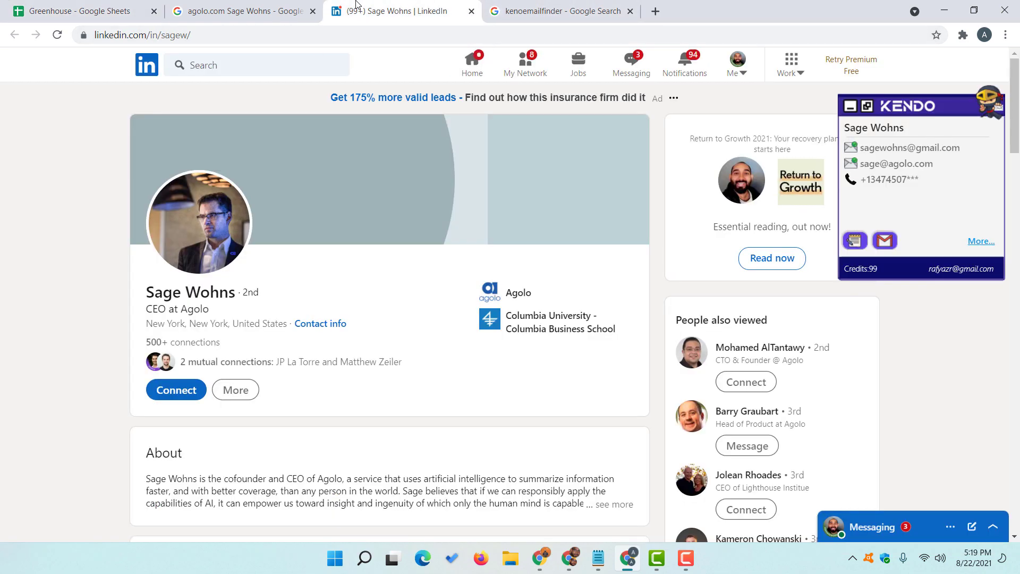
- Copy the agolo.com work email from Kendo and paste it into Business Email cell H3
left_click(884, 165)
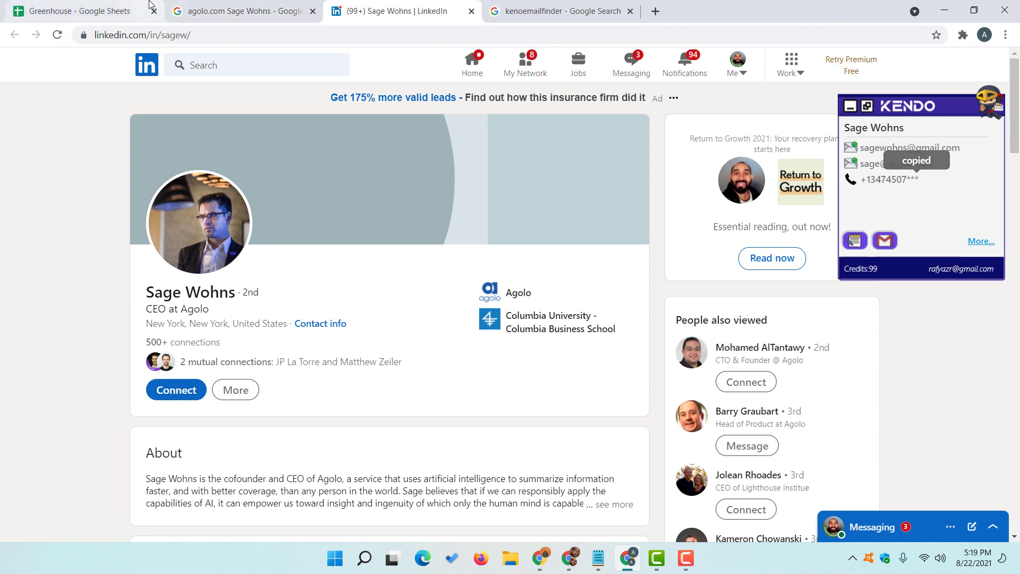
left_click(150, 5)
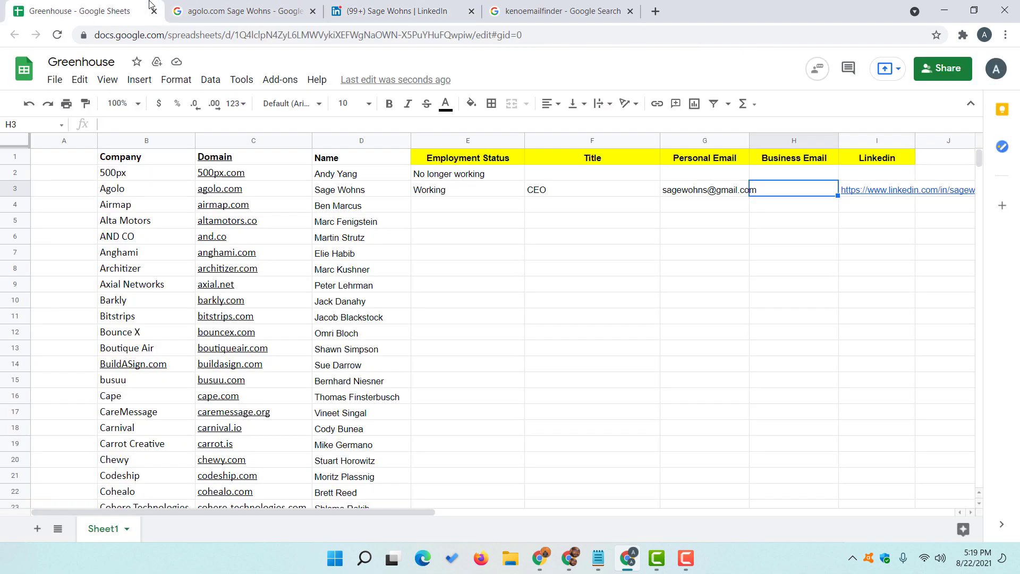
double_click(786, 190)
right_click(785, 190)
left_click(825, 287)
left_click(776, 242)
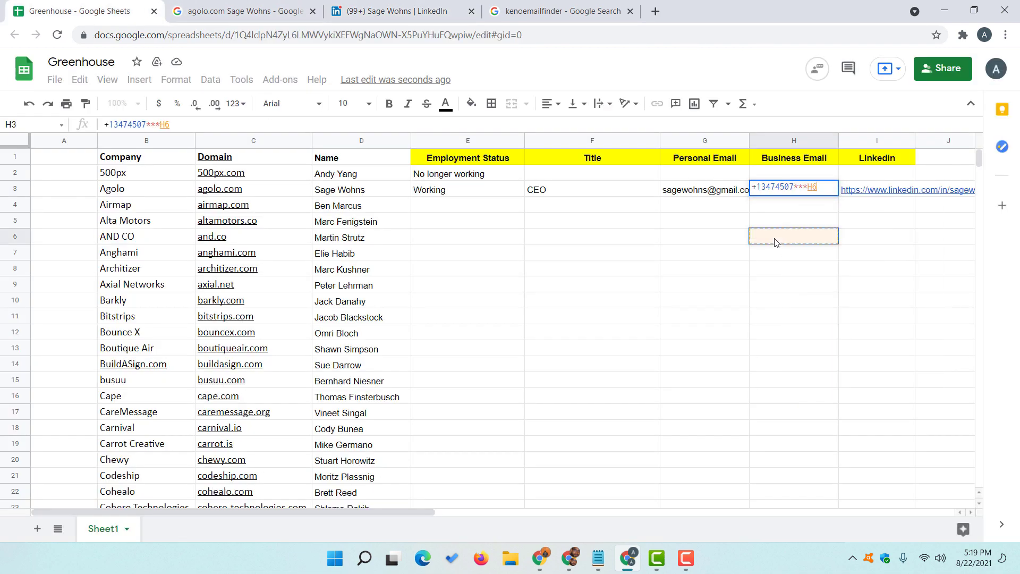
- Recopy the agolo.com work email and replace the wrong text in H3 with it
left_click(398, 11)
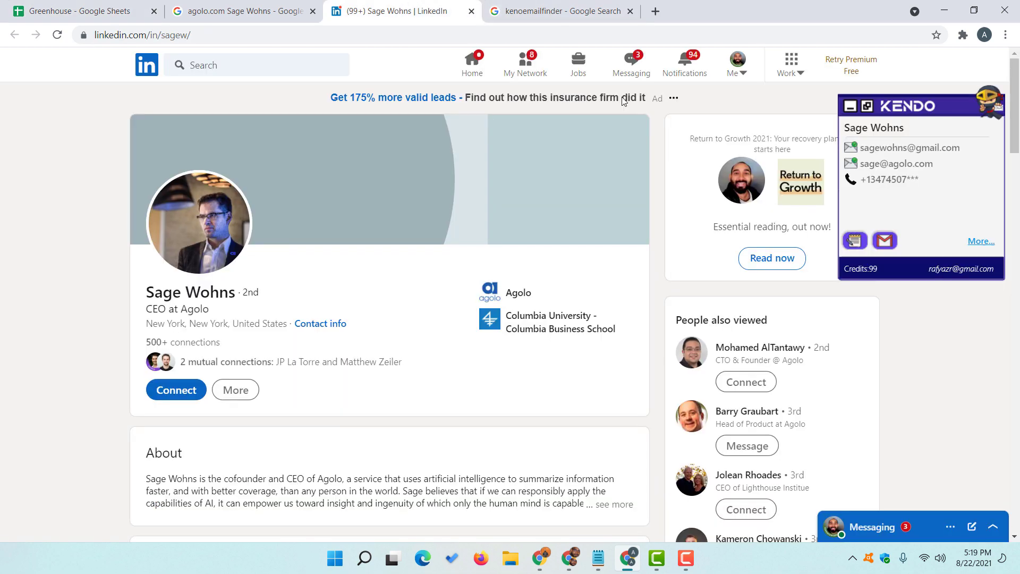
left_click(890, 166)
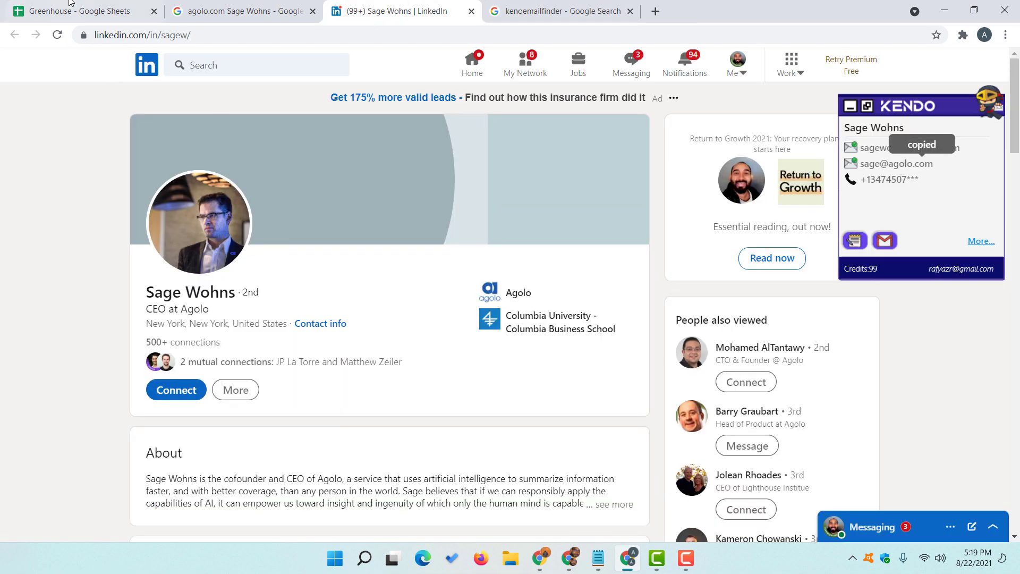
left_click(71, 8)
key("ctrl+a")
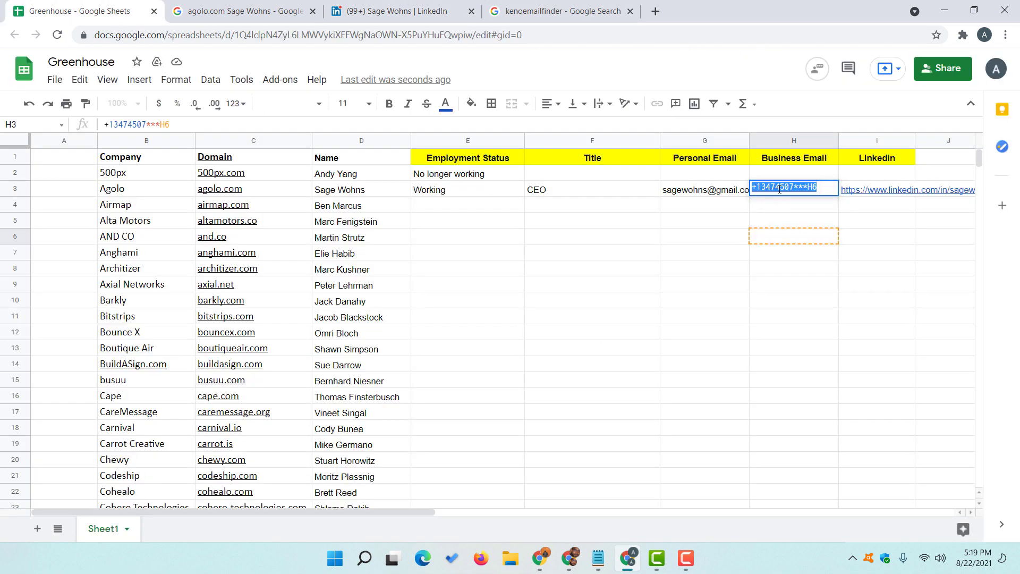
key("ctrl+v")
key("Return")
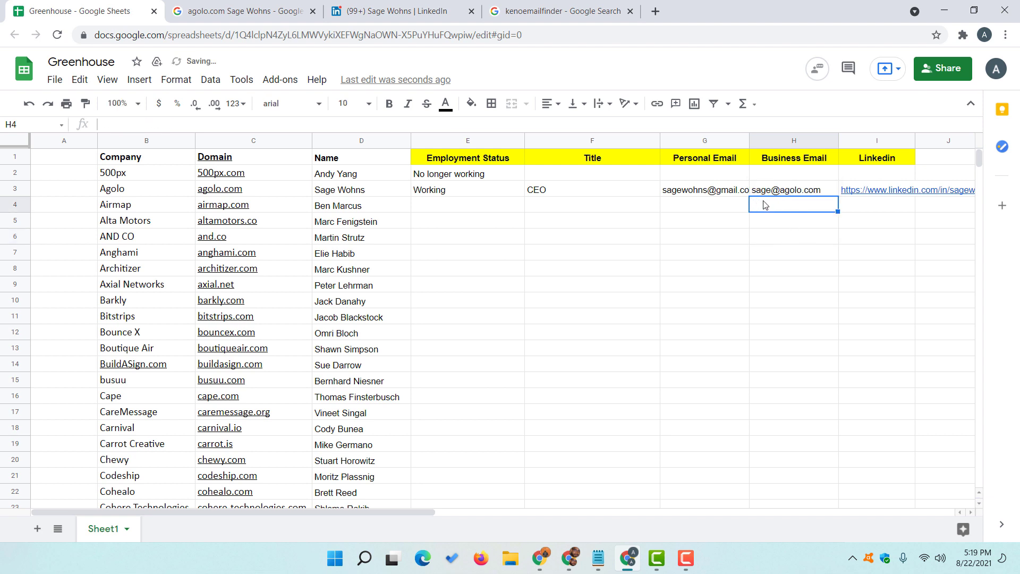
left_click(698, 195)
key("Right")
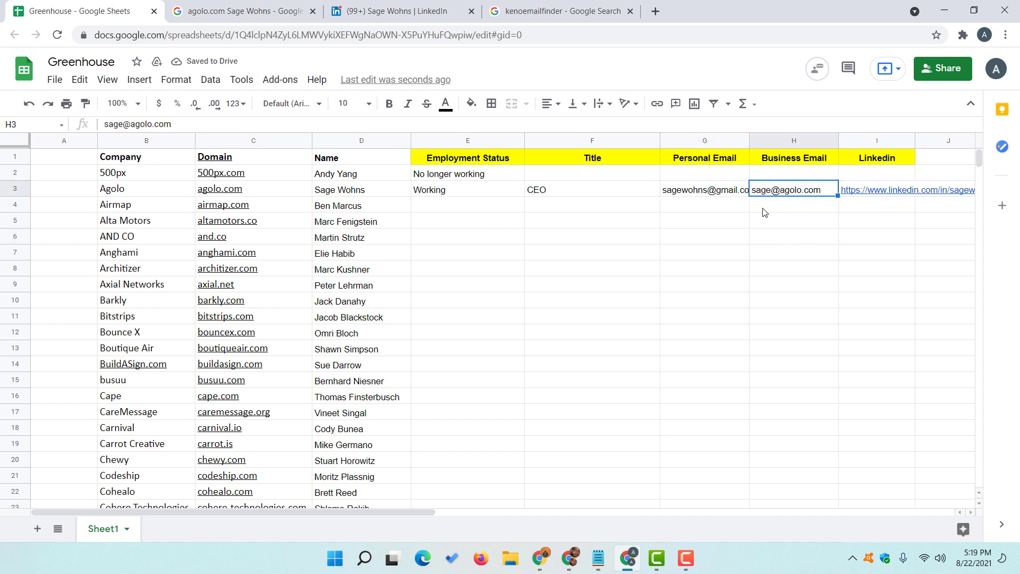
left_click(874, 203)
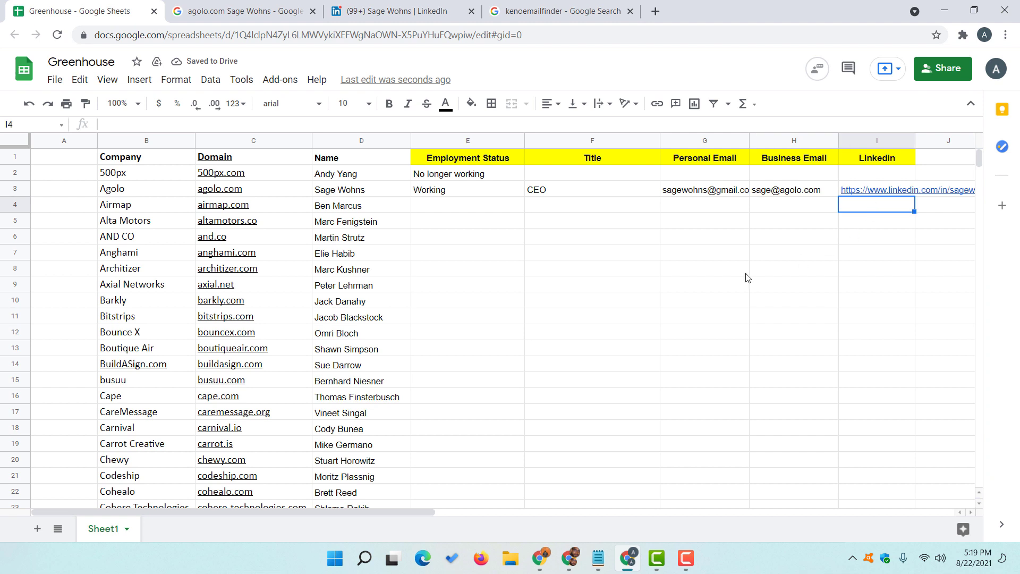
- Copy the Airmap row's airmap.com domain and contact name from C4:D4
left_click(357, 210)
left_click(282, 210, "shift")
right_click(282, 209)
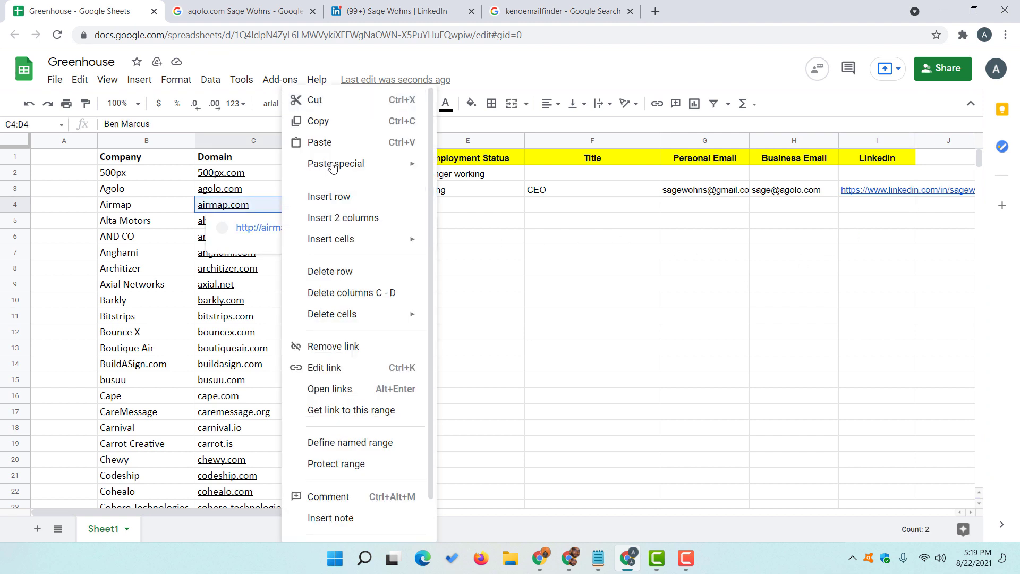
left_click(329, 122)
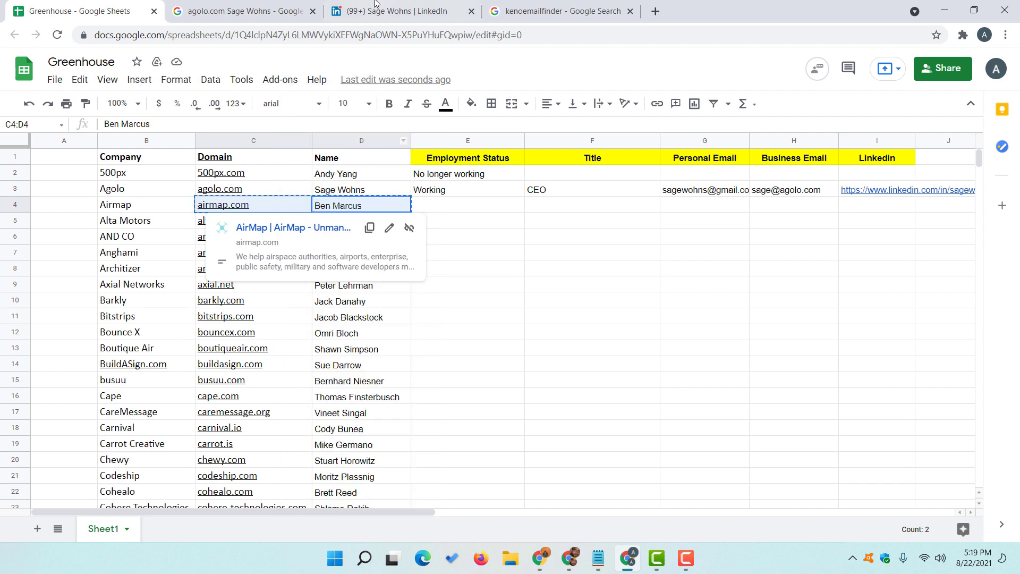
- Paste-and-search them in Google and pick out the top LinkedIn result
left_click(295, 12)
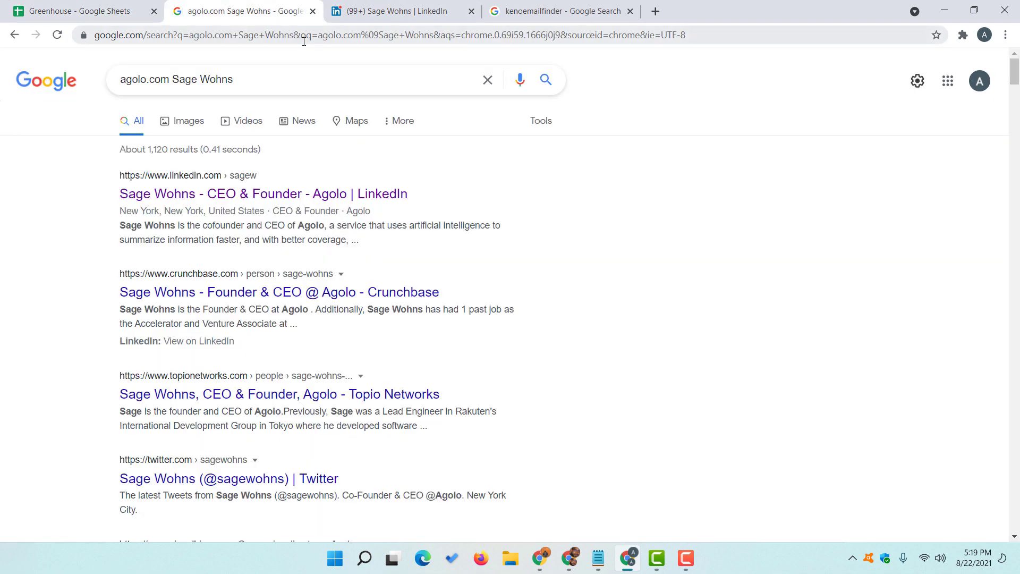
right_click(304, 41)
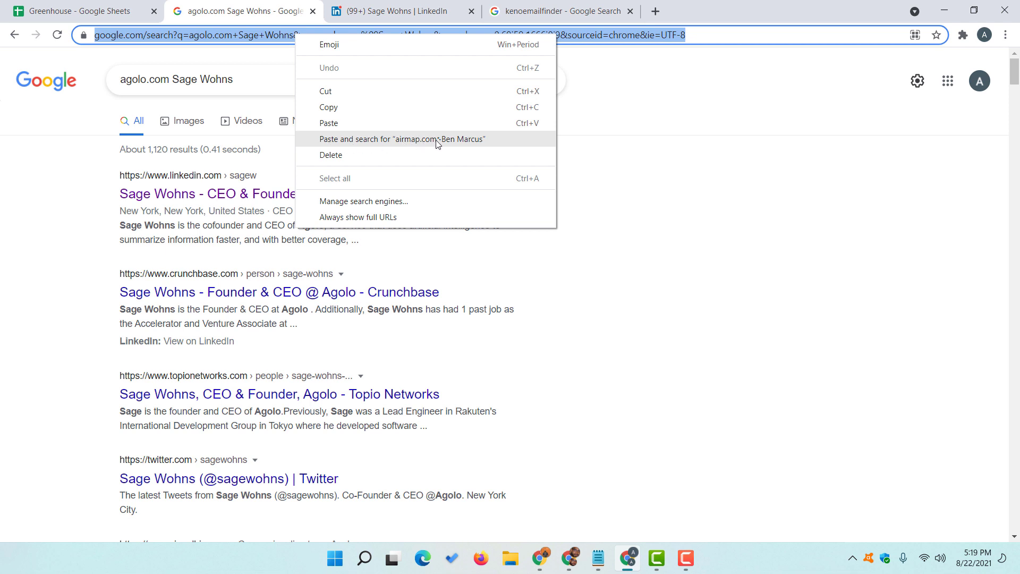
left_click(465, 140)
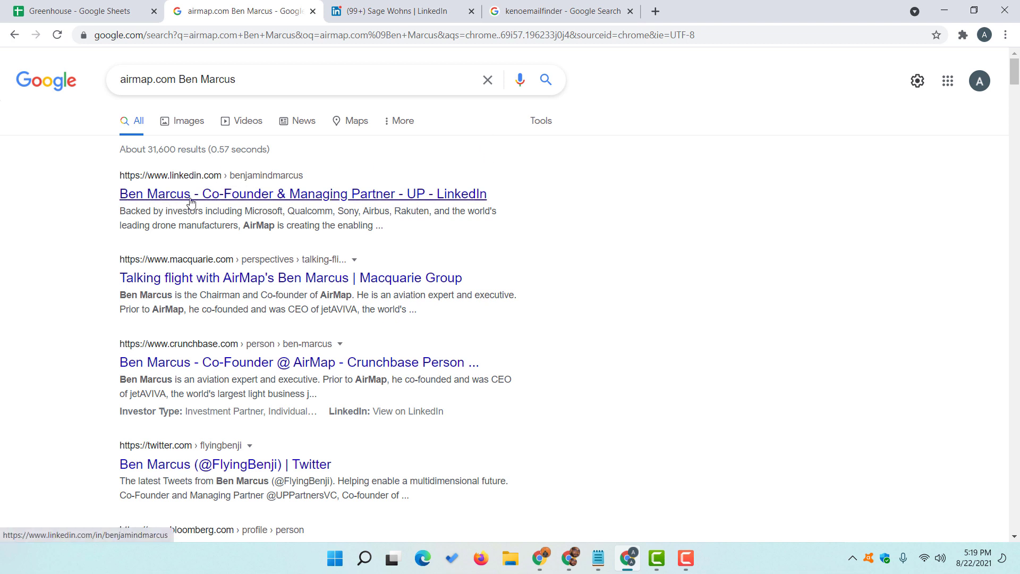
double_click(255, 225)
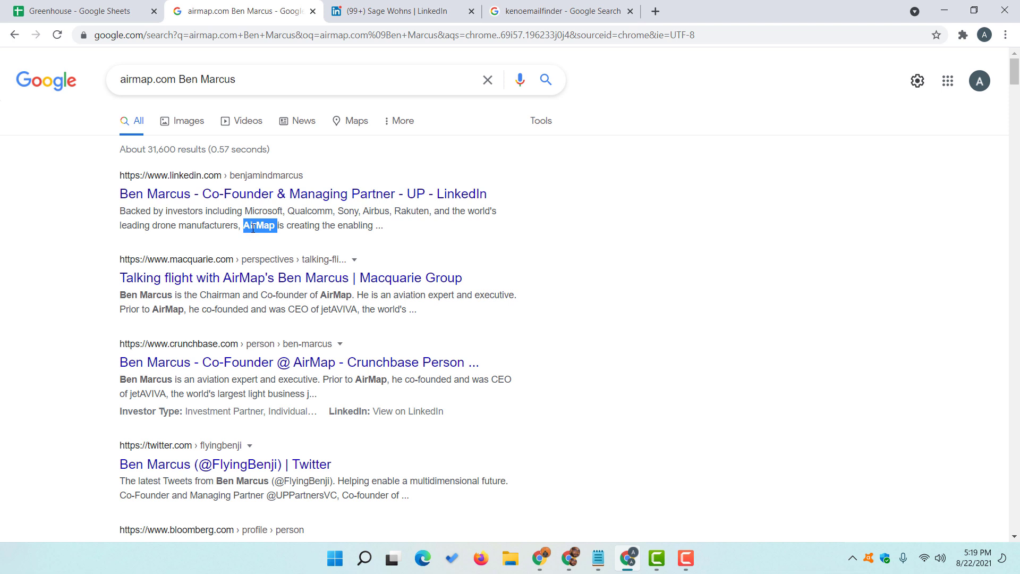
right_click(216, 195)
- Open the Airmap contact's LinkedIn result in a new tab and close the leftover profile and email-finder tabs
left_click(224, 200)
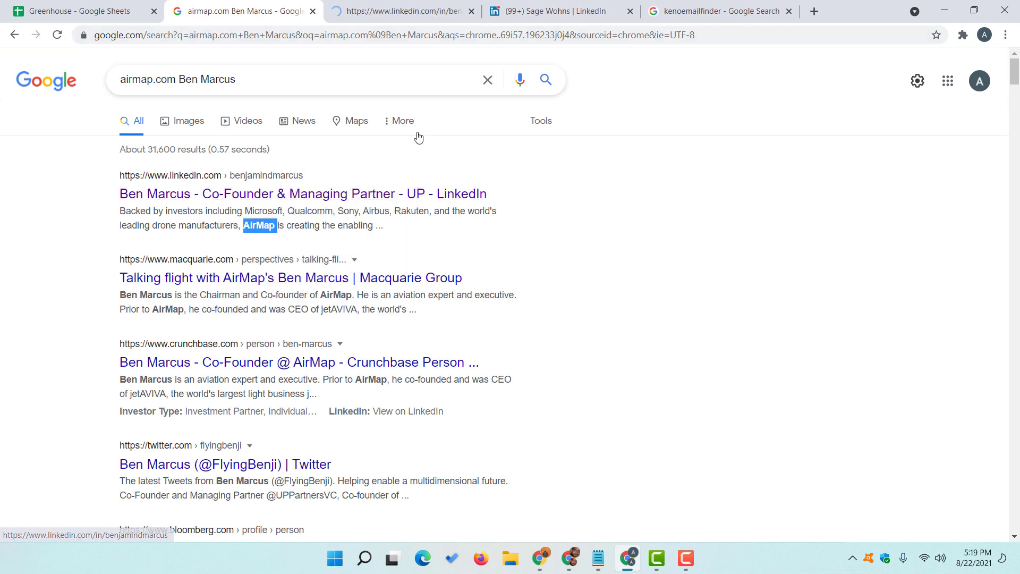
left_click(567, 4)
left_click(631, 11)
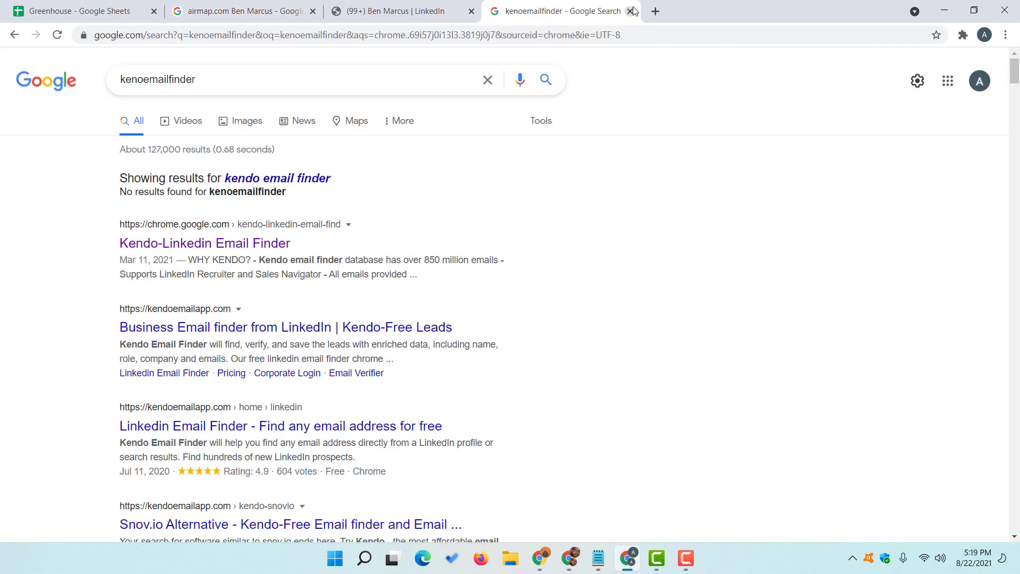
left_click(631, 11)
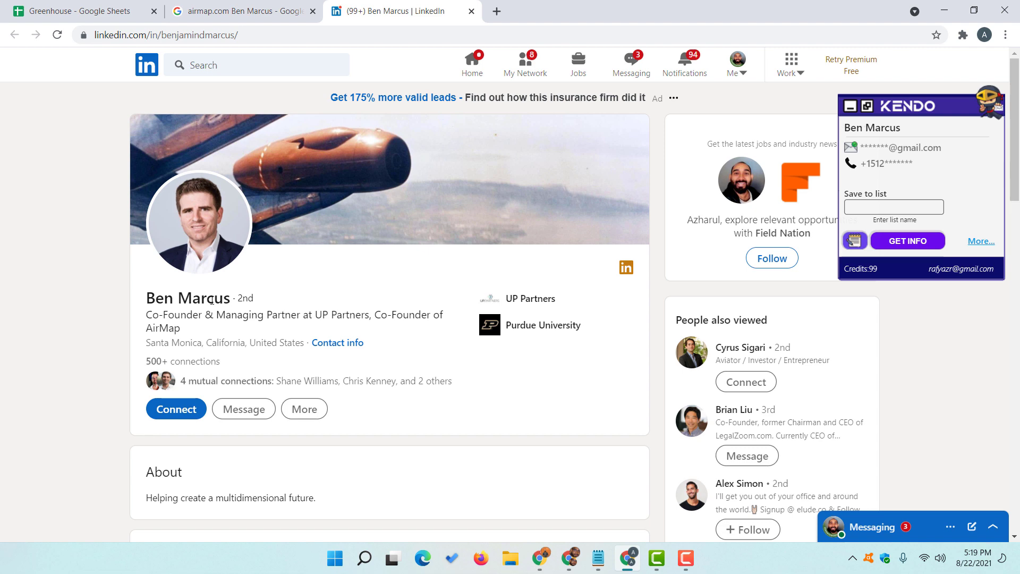
- Confirm the headline reads 'Co-Founder of AirMap' and copy the profile URL
scroll(101, 303, "down", 3)
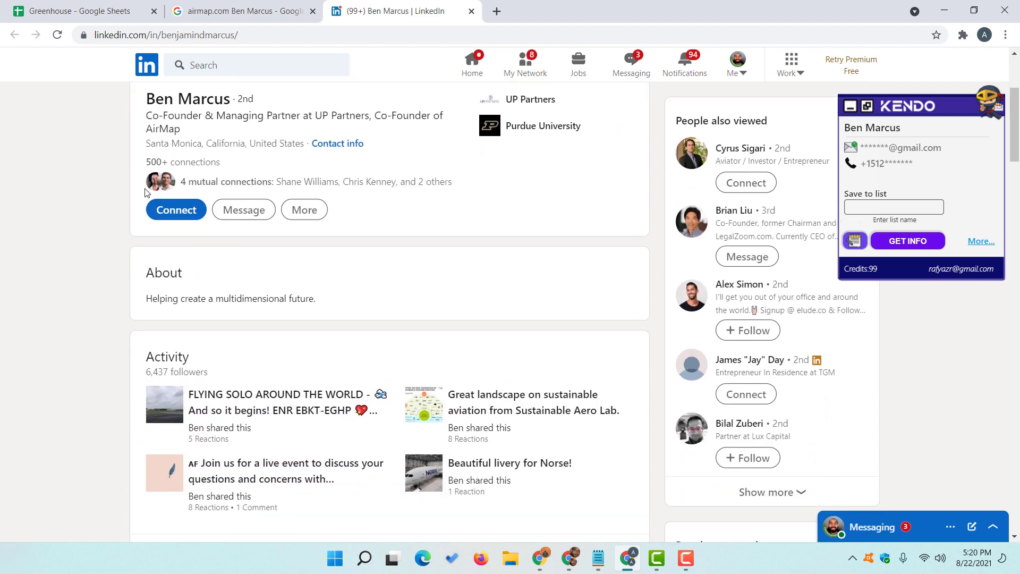
scroll(366, 180, "up", 1)
left_click_drag(381, 184, 178, 201)
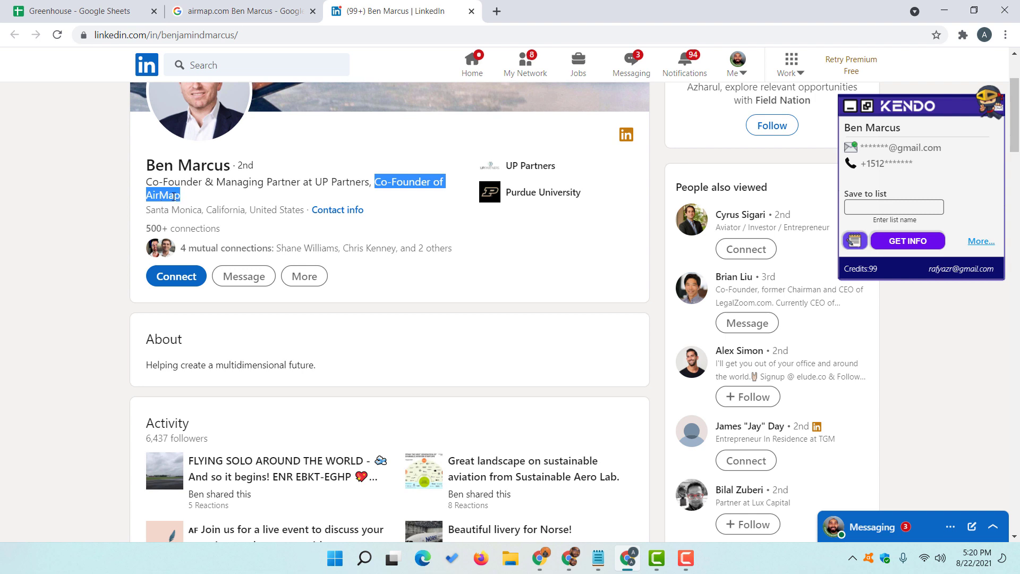
scroll(106, 233, "up", 1)
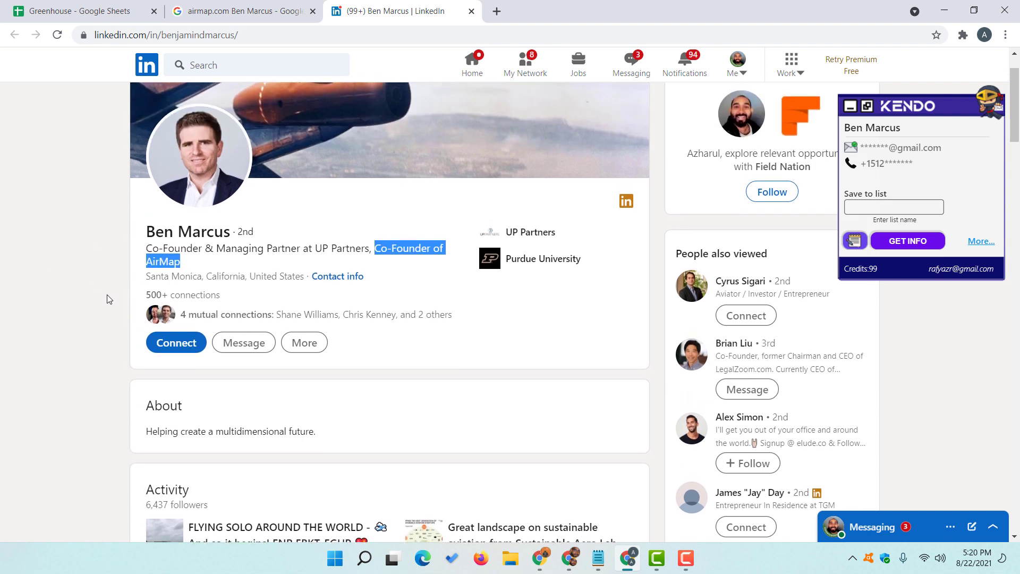
left_click(236, 36)
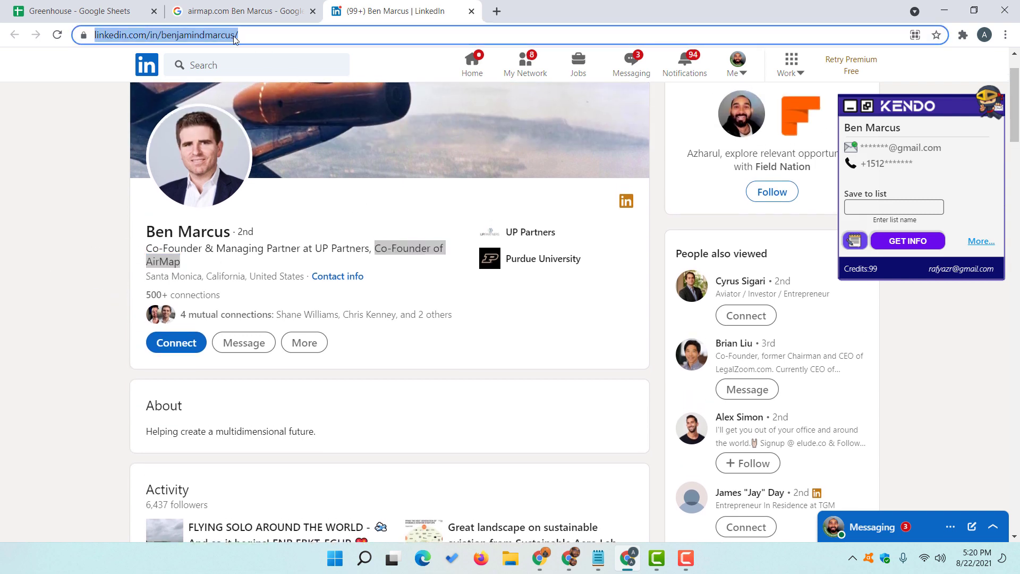
right_click(233, 37)
left_click(273, 109)
left_click(79, 11)
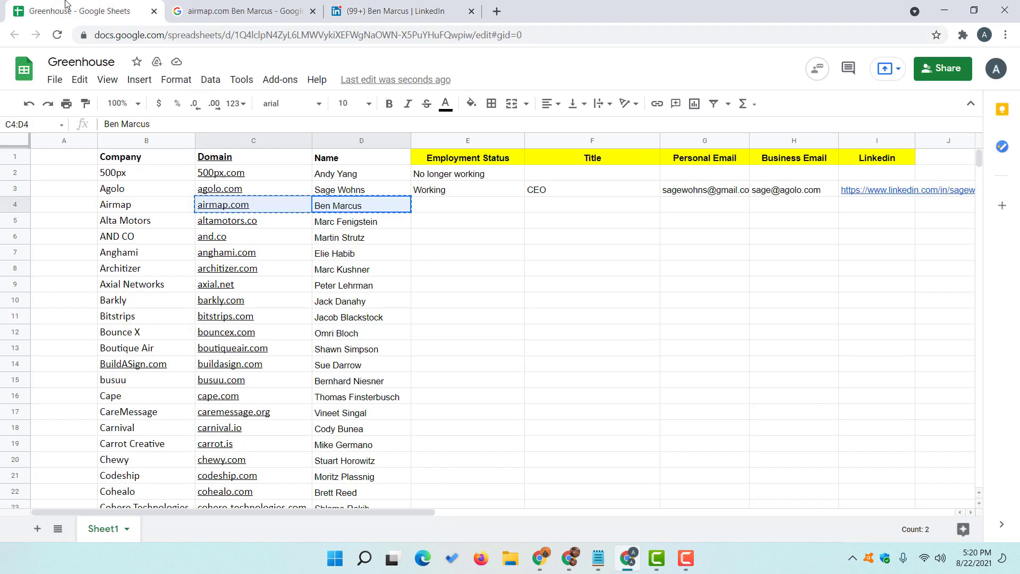
- Paste the Airmap contact's LinkedIn URL into Linkedin cell I4
double_click(856, 211)
key("ctrl+v")
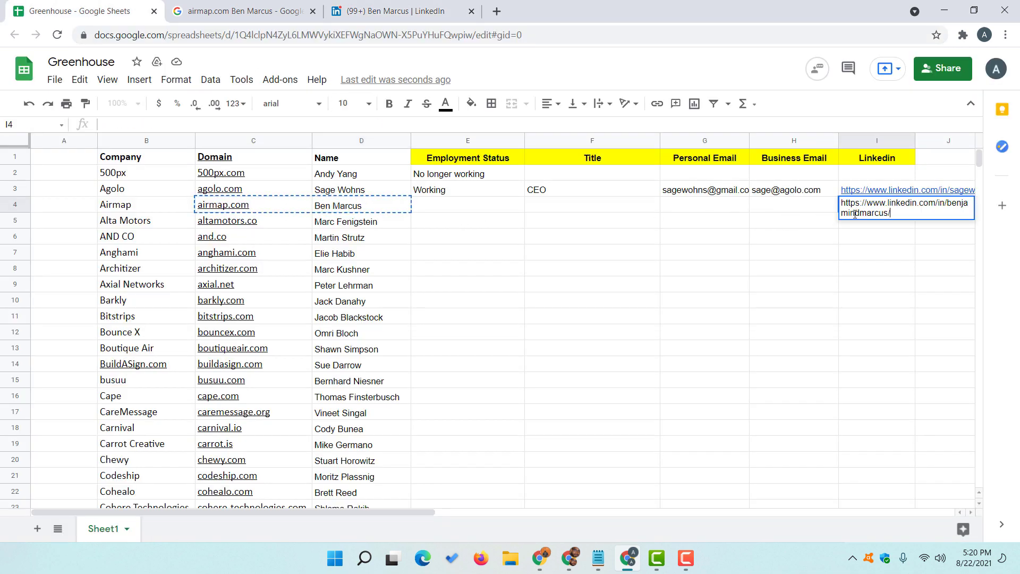
left_click(772, 208)
- Copy 'Co-Founder' from the LinkedIn headline into Title cell F4
left_click(388, 10)
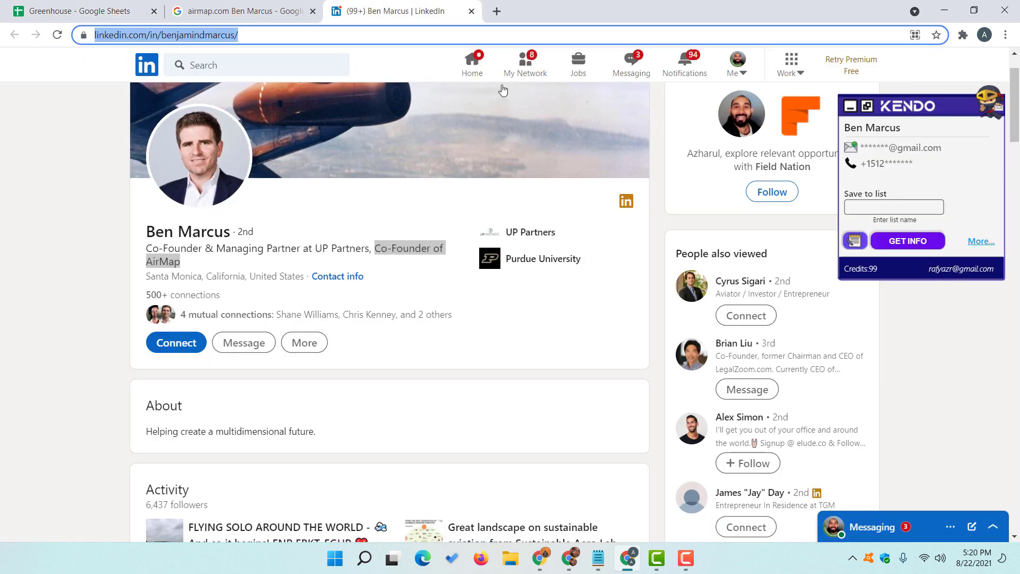
double_click(409, 248)
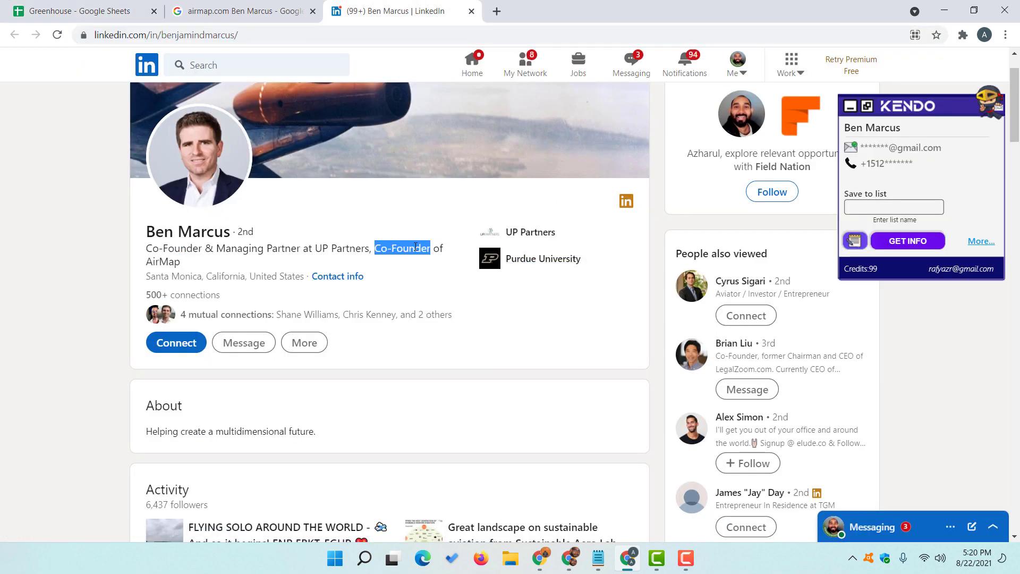
right_click(416, 247)
left_click(431, 257)
left_click(80, 11)
left_click(556, 209)
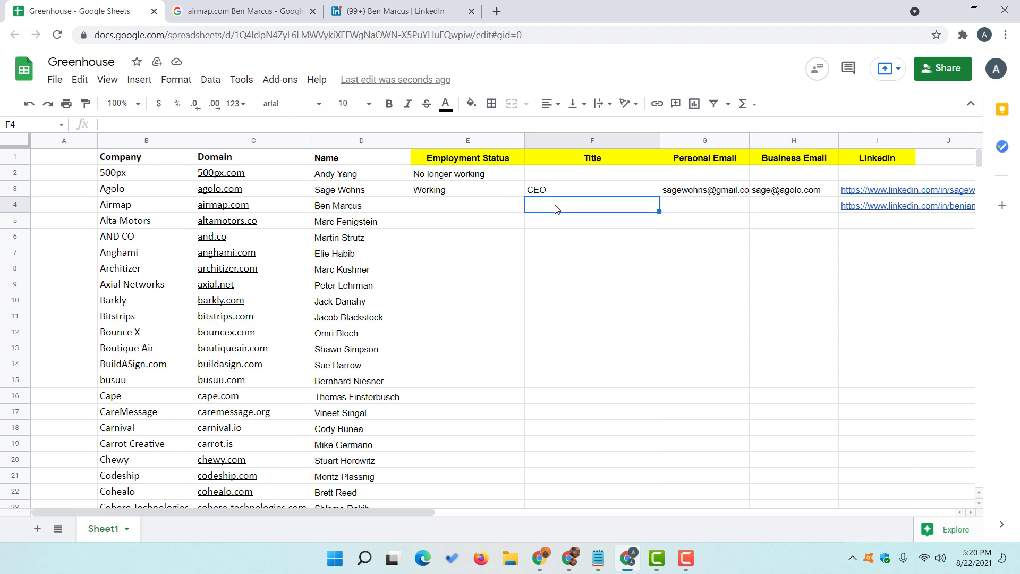
right_click(556, 208)
left_click(599, 314)
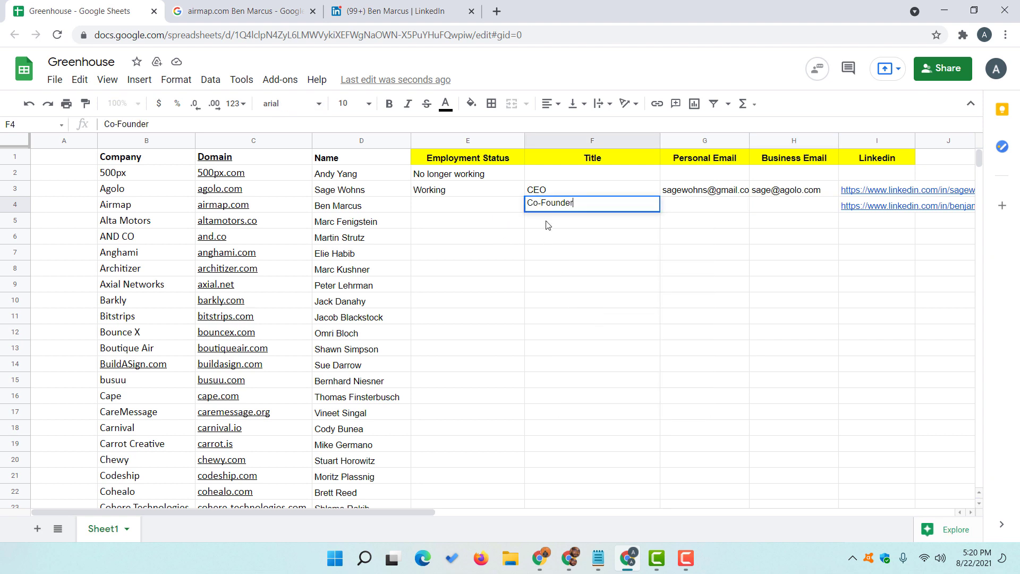
left_click(460, 212)
- Copy 'Working' from E3 into the Airmap row's Employment Status cell E4
left_click(433, 188)
key("ctrl+c")
left_click(444, 209)
key("ctrl+v")
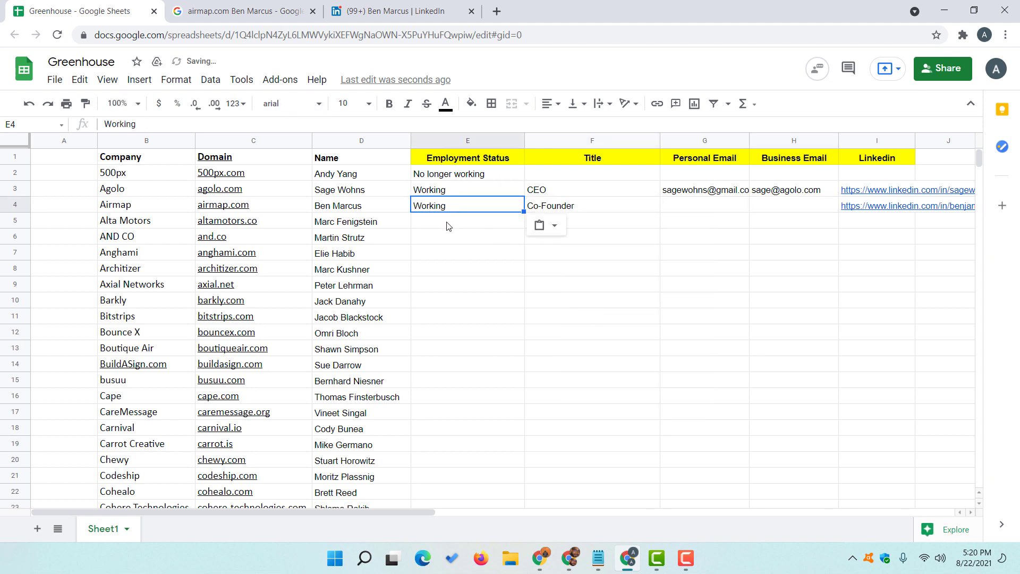
left_click(446, 225)
left_click(683, 210)
left_click(416, 8)
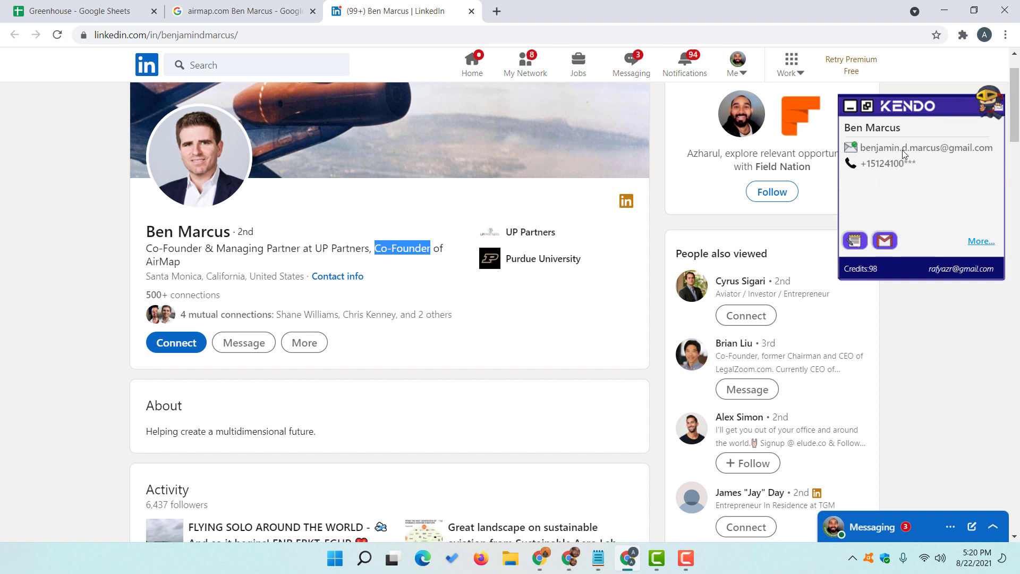
- Copy the Kendo-revealed Gmail address and paste it into Personal Email cell G4
left_click(925, 148)
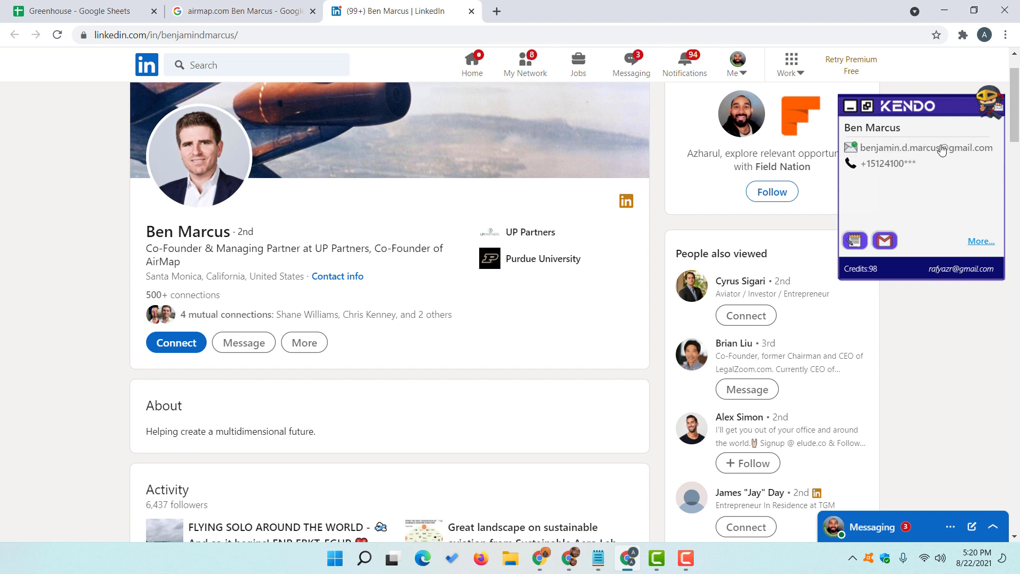
left_click(928, 150)
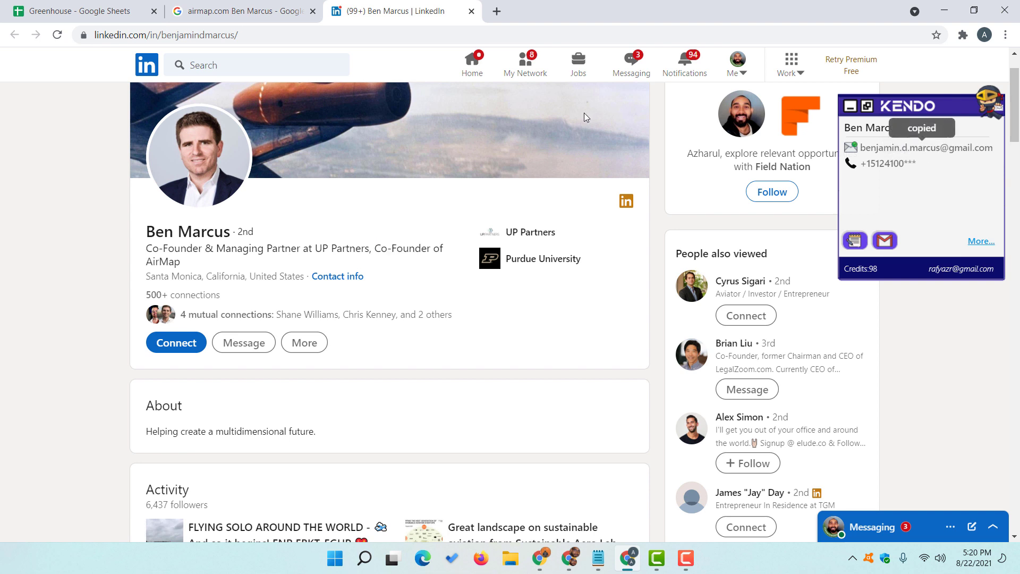
left_click(67, 6)
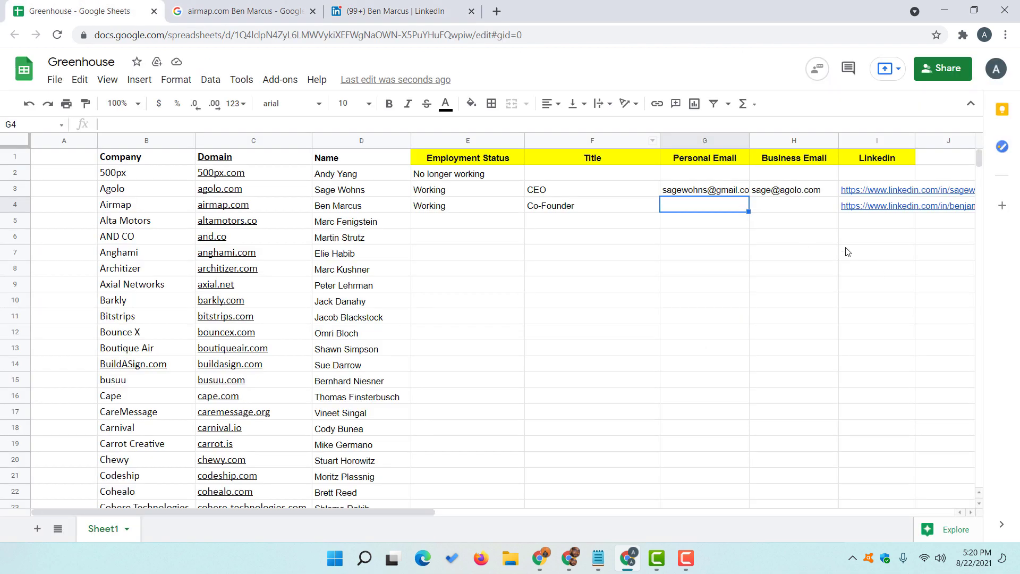
double_click(722, 210)
right_click(722, 209)
left_click(760, 311)
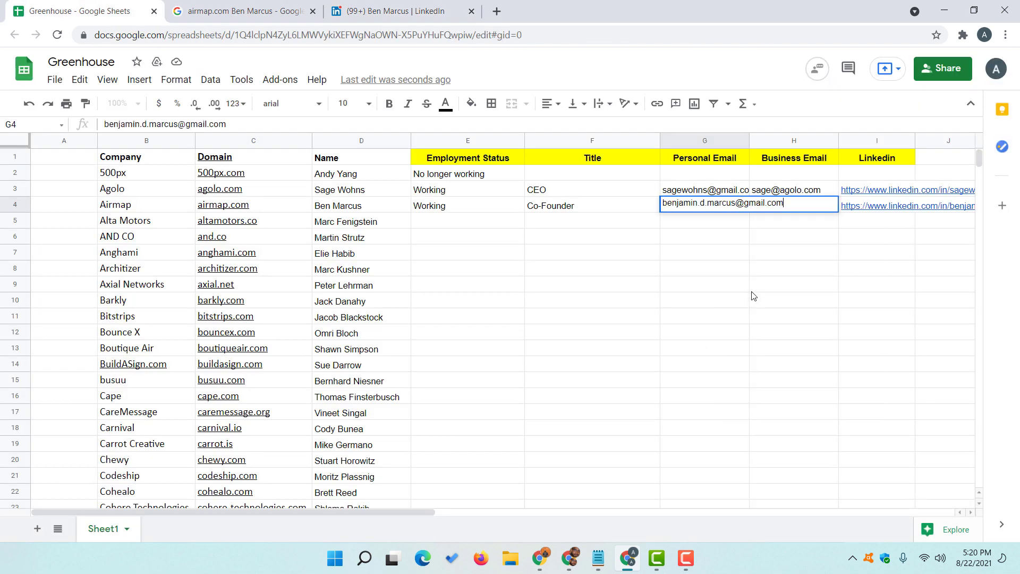
left_click(714, 270)
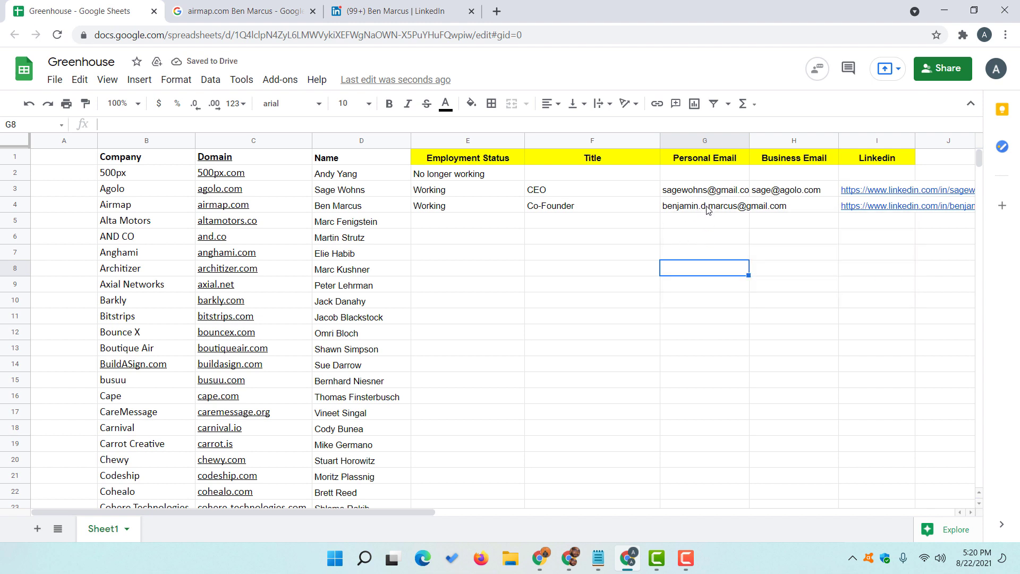
- Widen the Personal Email column so the full addresses show
mouse_move(708, 209)
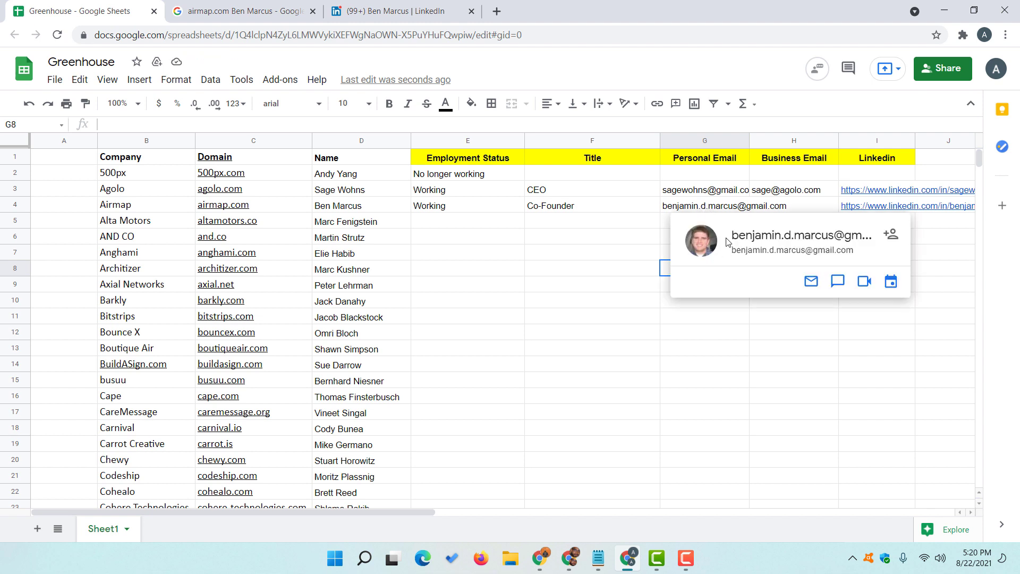
left_click(404, 11)
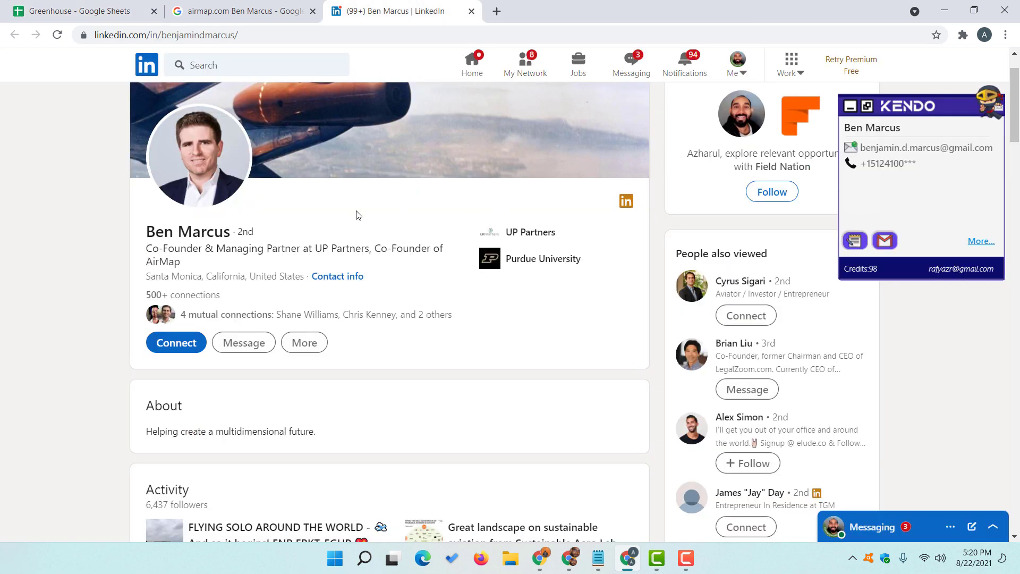
key("ctrl+1")
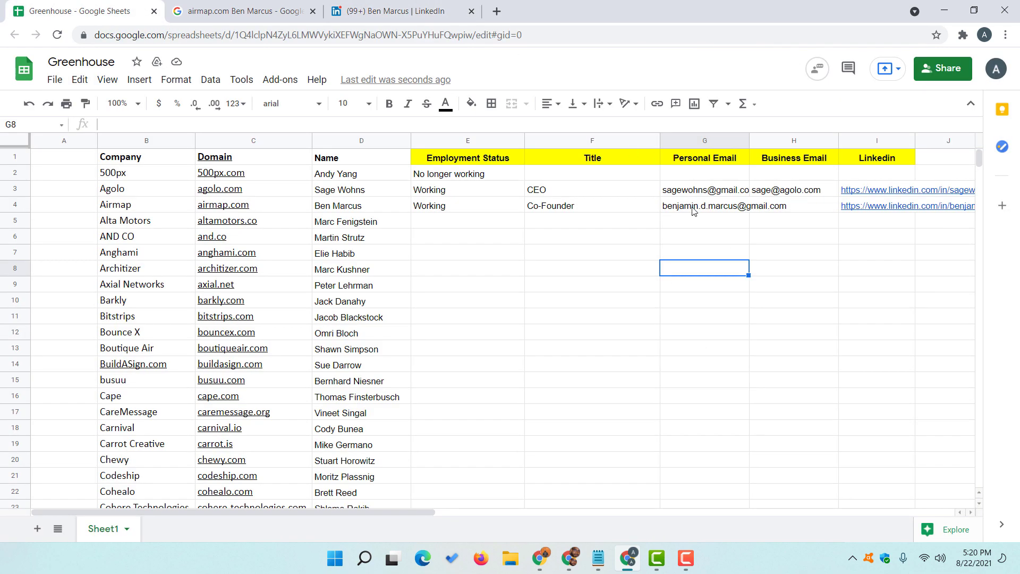
mouse_move(694, 211)
left_click(626, 241)
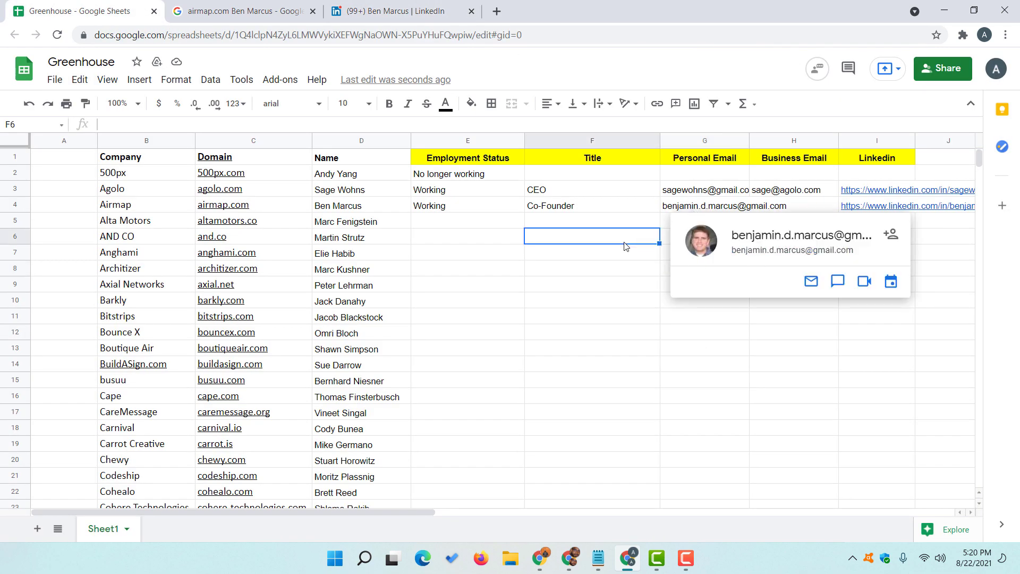
left_click(717, 223)
left_click(775, 209)
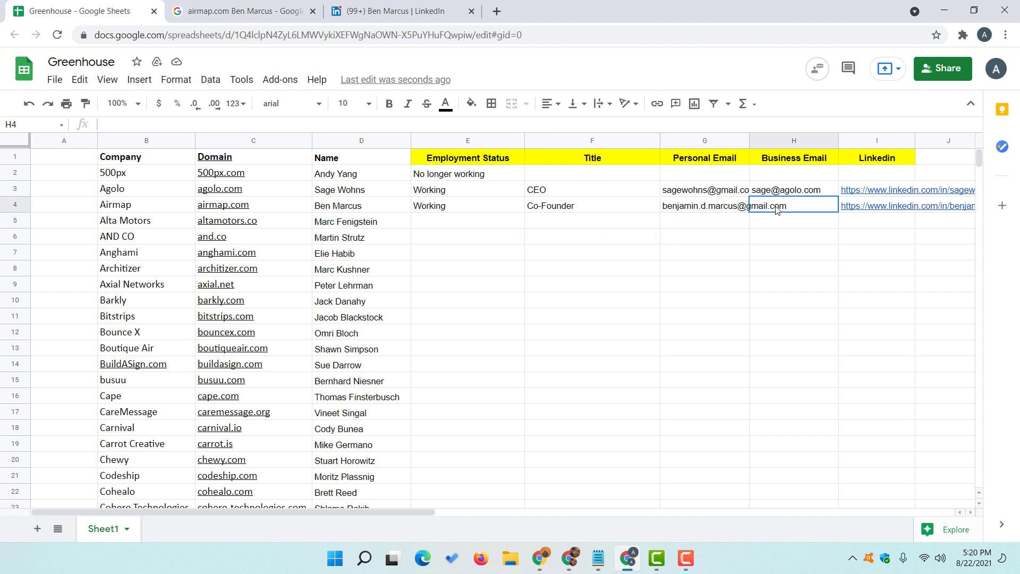
left_click_drag(749, 145, 788, 215)
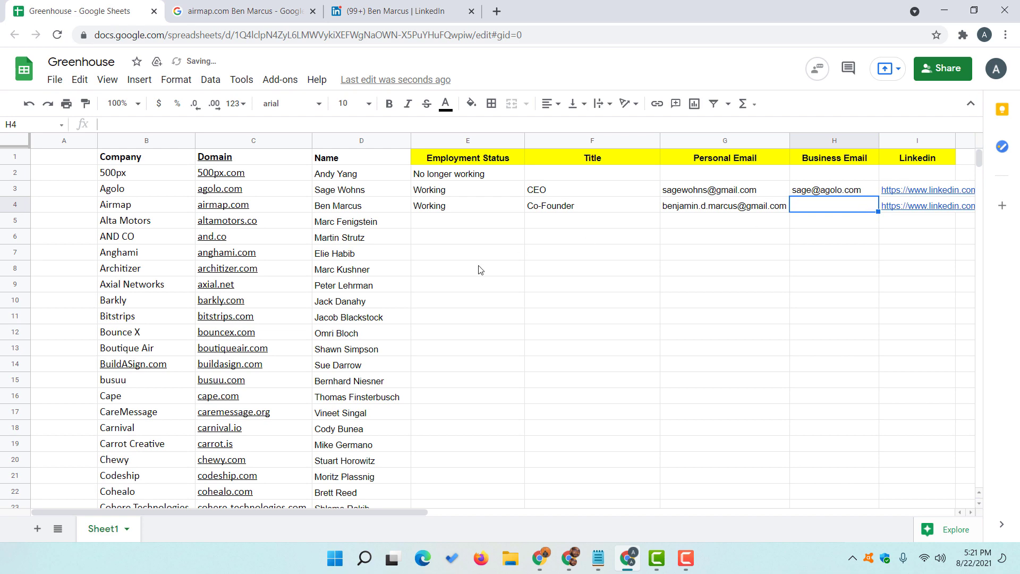
left_click(354, 209)
- Find '@' on the Airmap results page and open the SBIR.gov Agility Prime result in a new tab
key("ctrl+Tab")
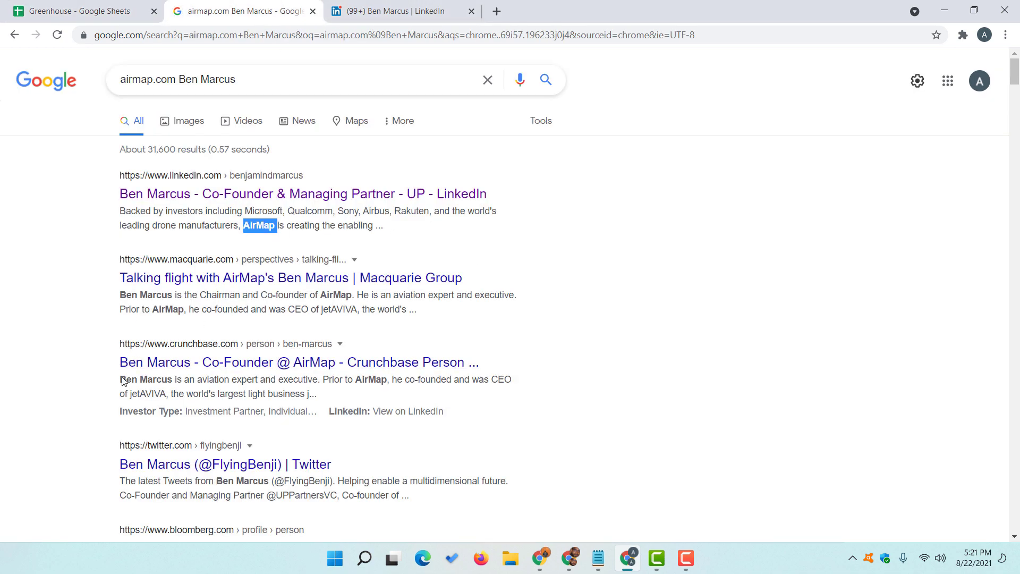
scroll(641, 317, "down", 6)
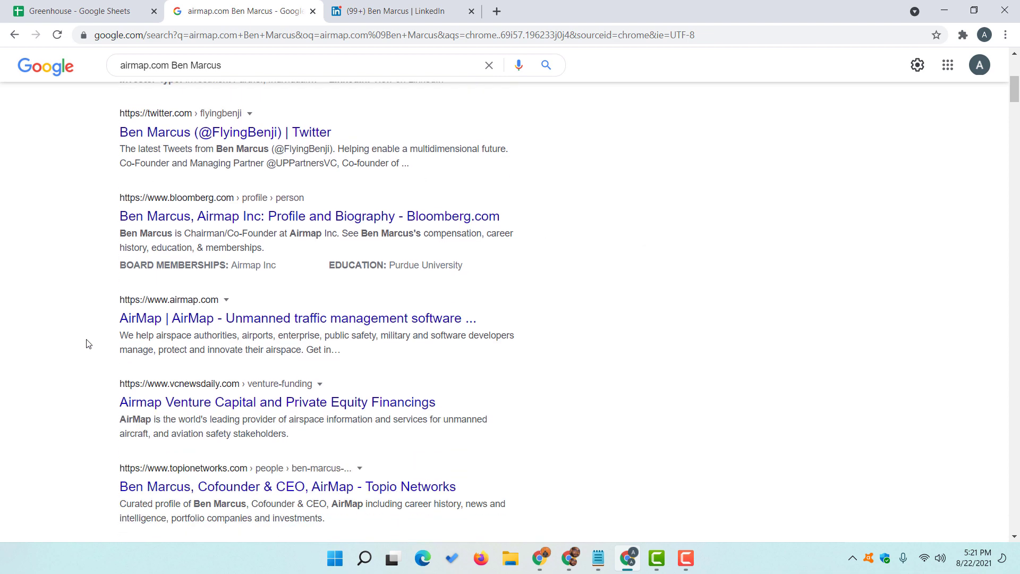
scroll(88, 344, "down", 5)
key("ctrl+f")
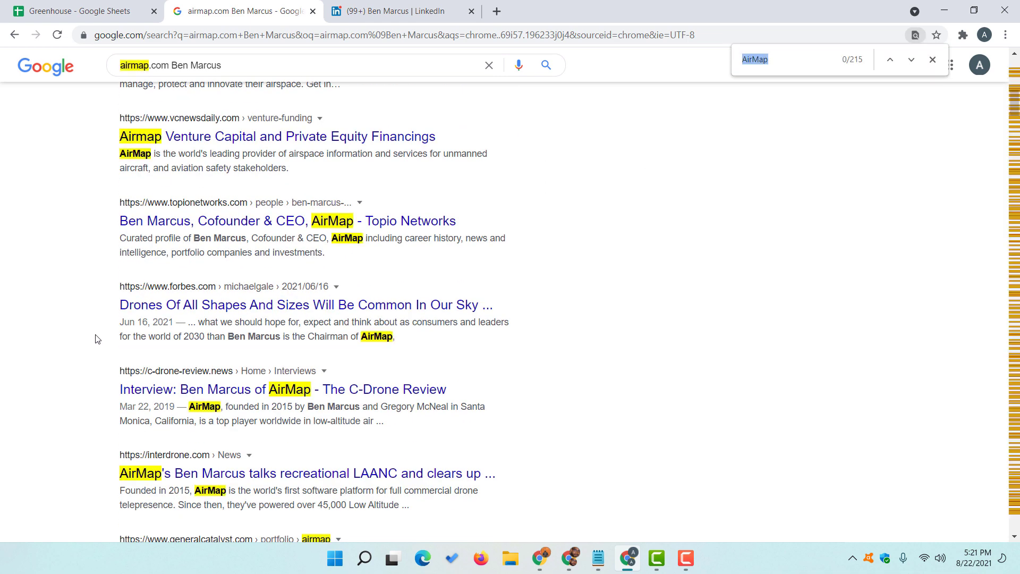
type("@")
key("Return")
key("Return")
key("Return")
key("Return")
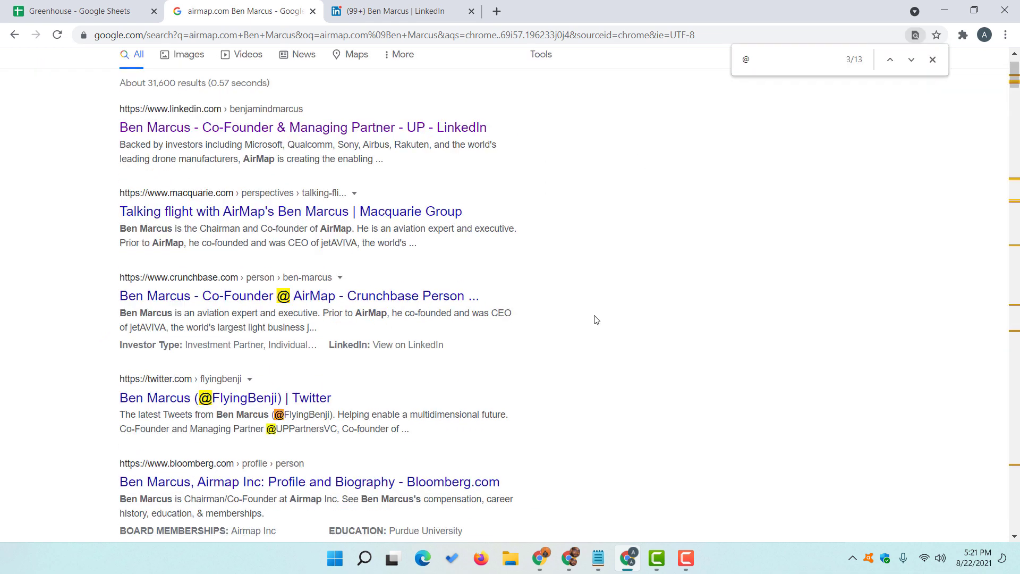
key("Return")
key("Return")
key("Return")
key("Return")
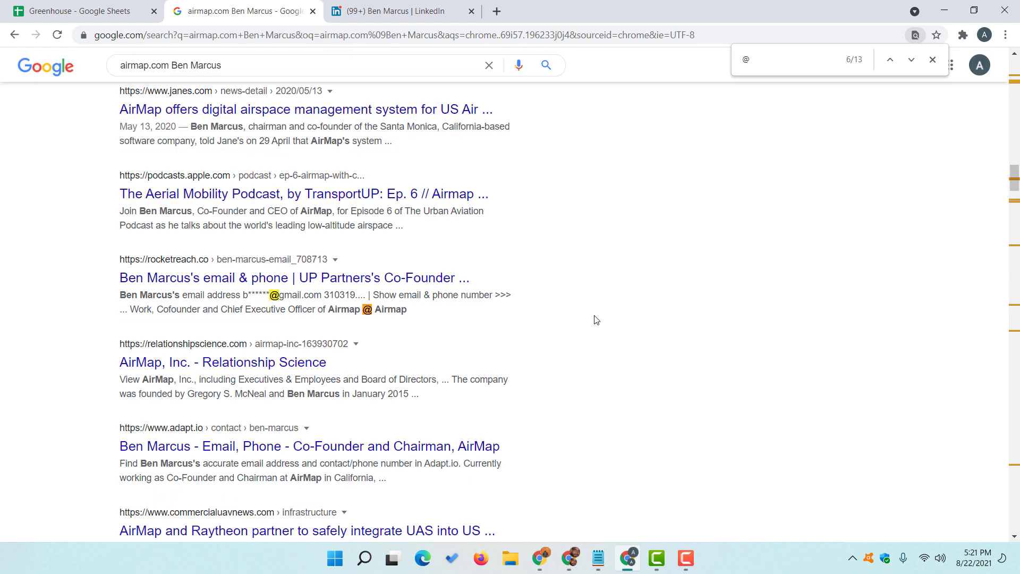
key("Return")
key("Return")
key("Return")
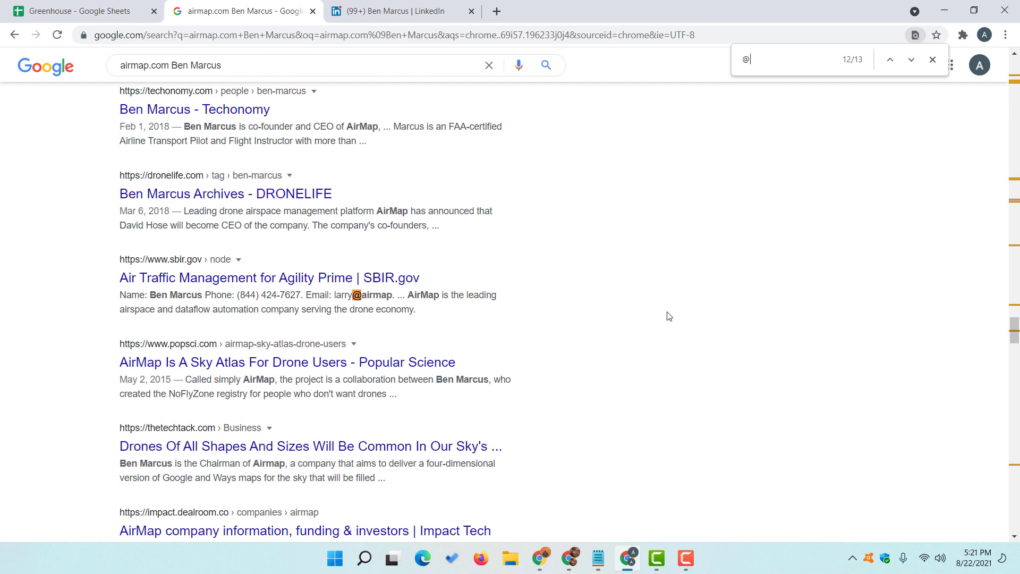
right_click(214, 281)
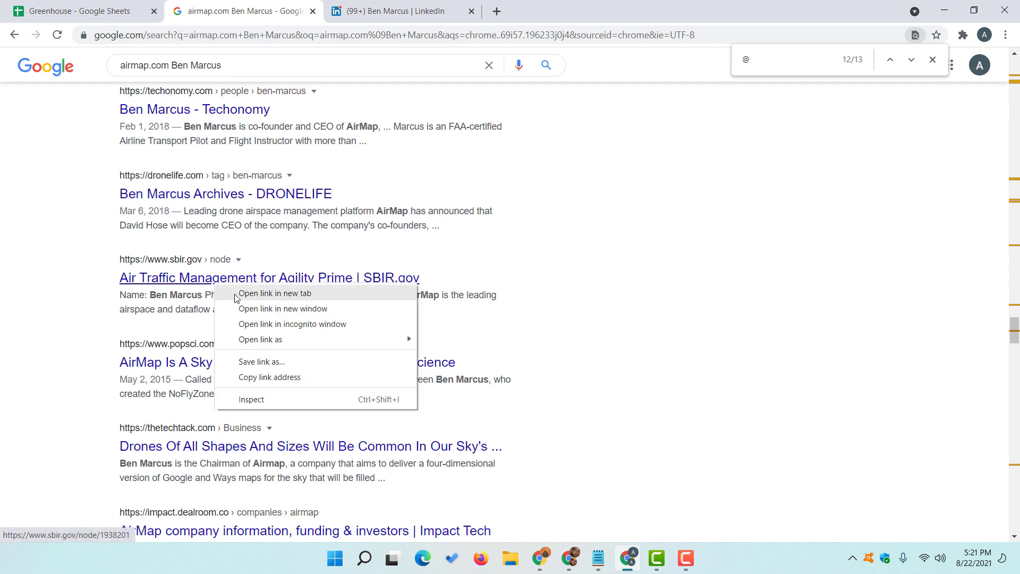
left_click(237, 292)
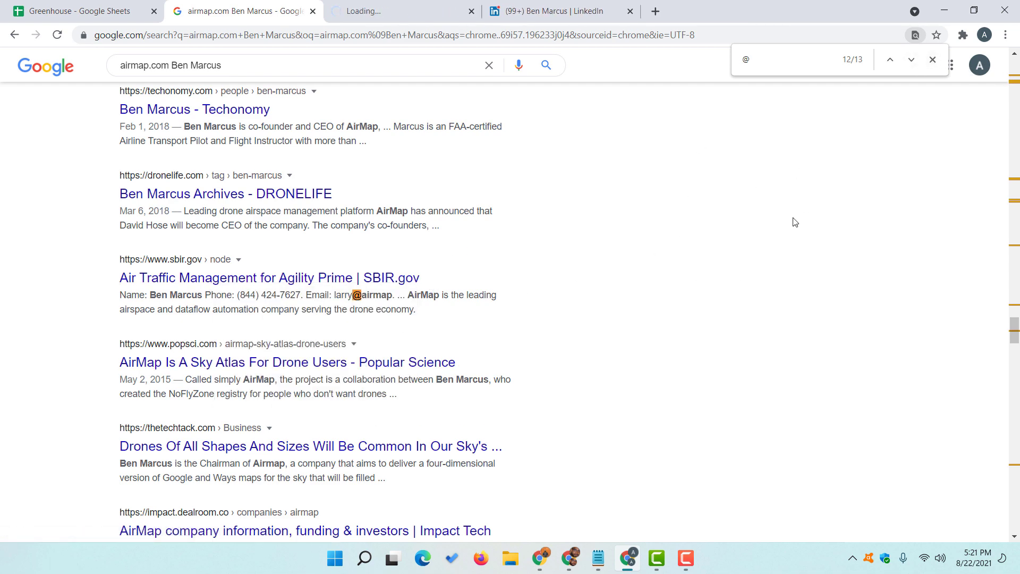
- Step back and forth through the 13 '@' matches looking for listed emails
left_click(892, 60)
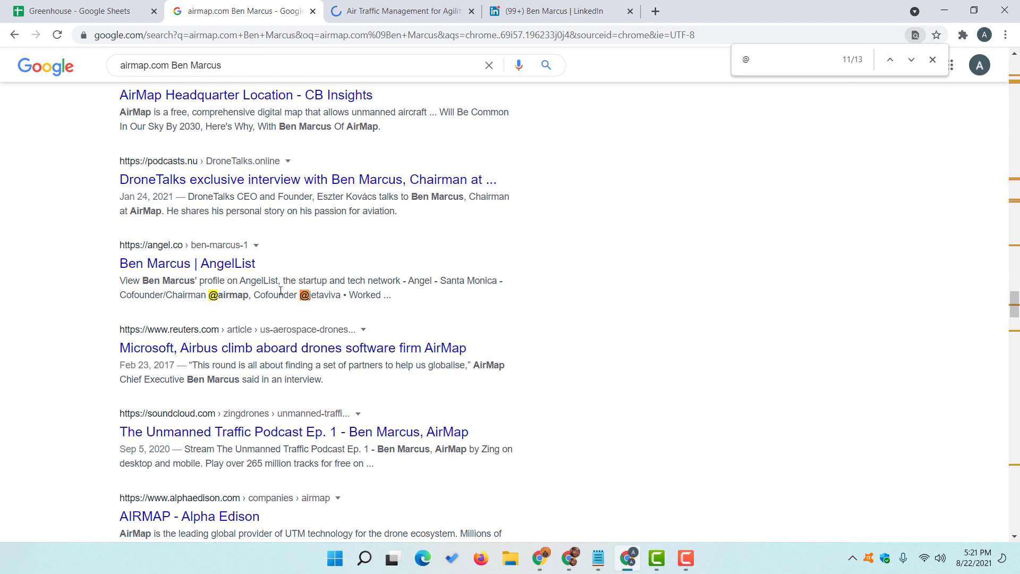
left_click(890, 60)
left_click(890, 60)
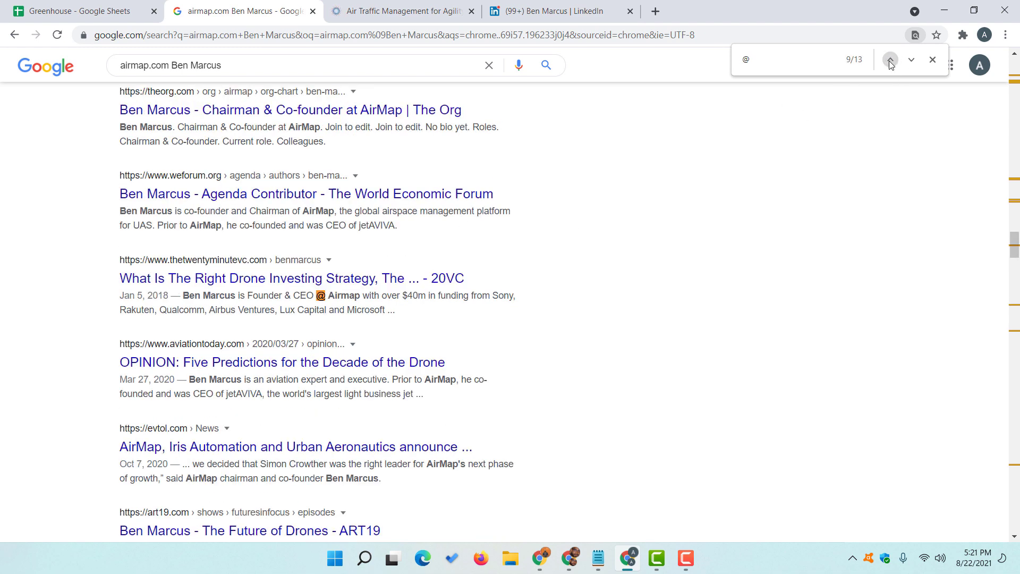
left_click(891, 60)
left_click(912, 60)
left_click(912, 60)
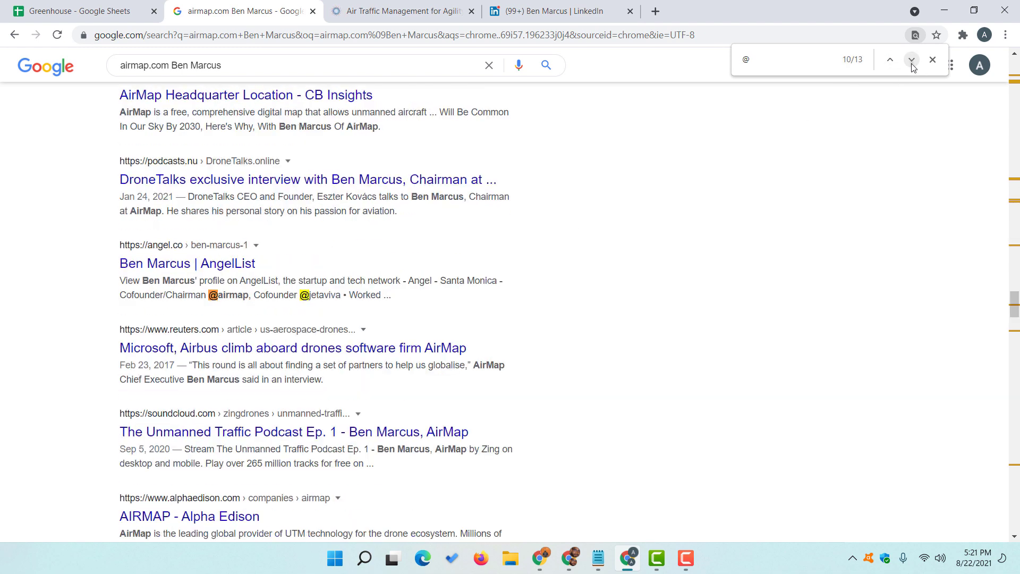
left_click(912, 60)
left_click(911, 60)
left_click(911, 60)
left_click(912, 60)
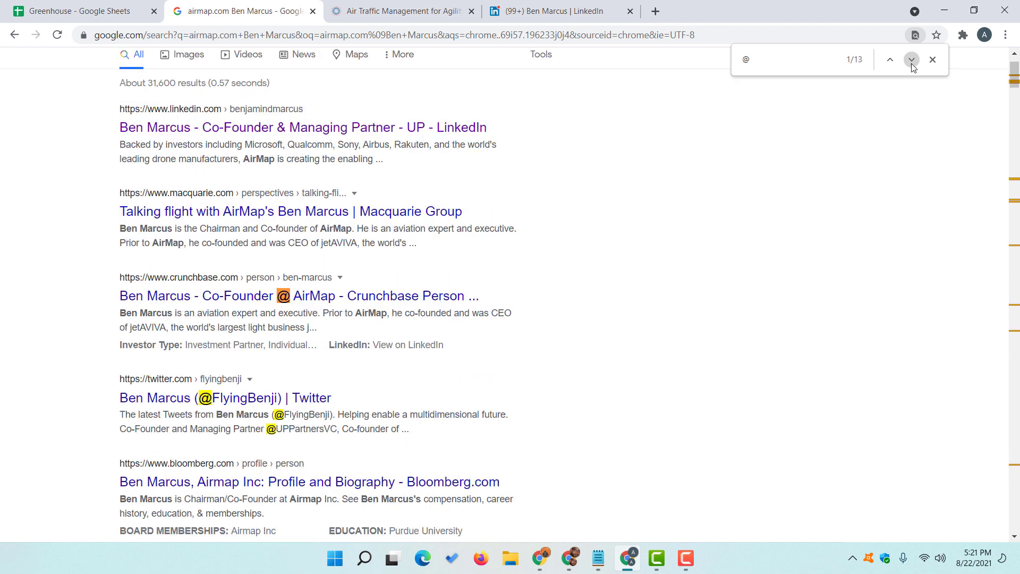
- On the SBIR.gov award page, find the contact's name and select the Principal Investigator email
left_click(433, 10)
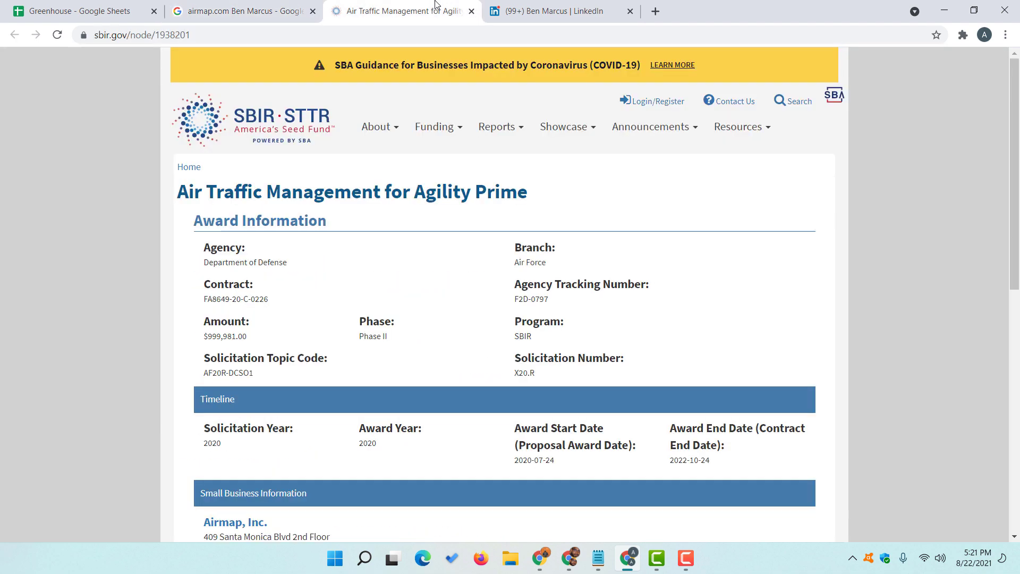
scroll(98, 344, "down", 3)
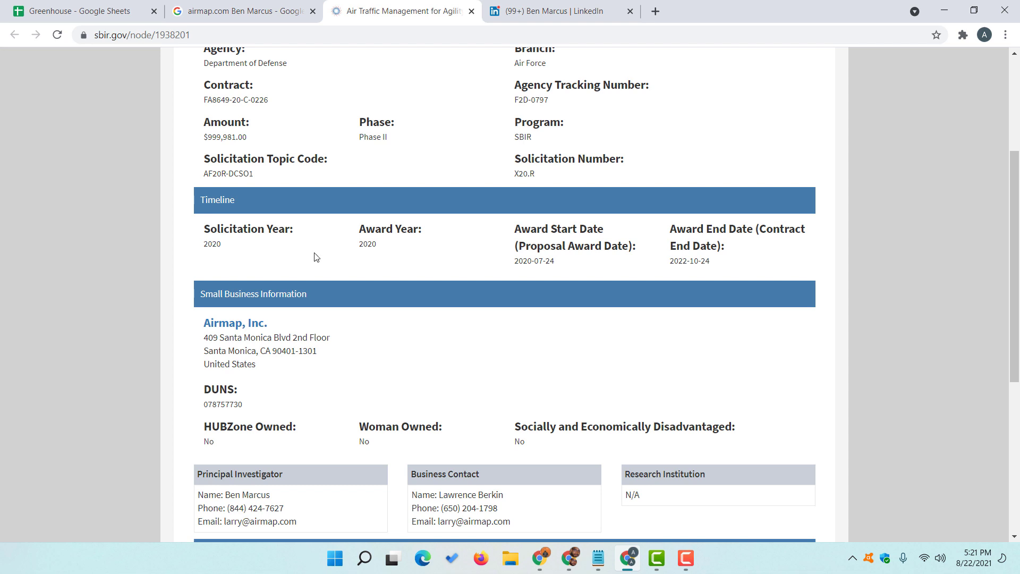
key("ctrl+f")
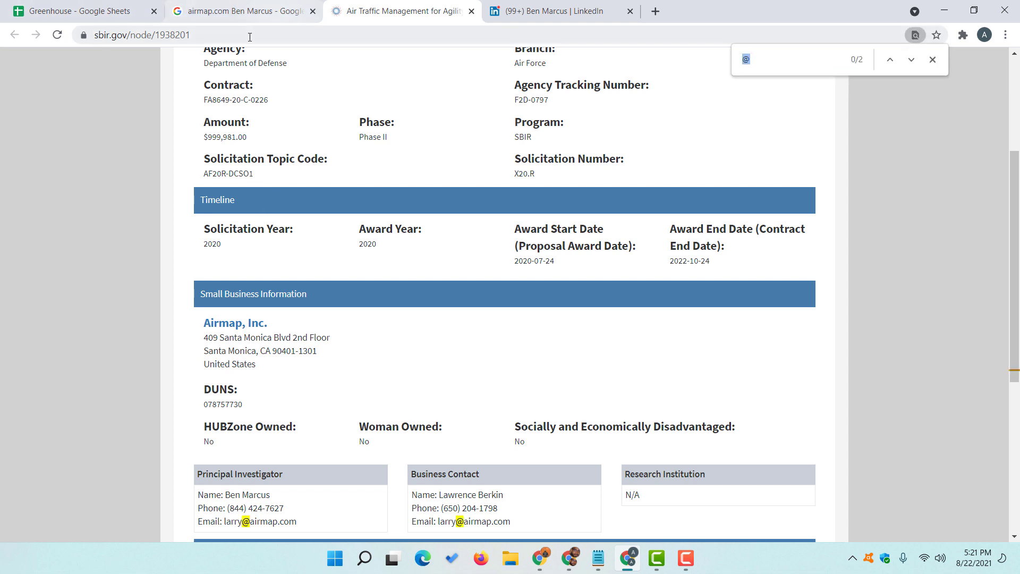
type("ben")
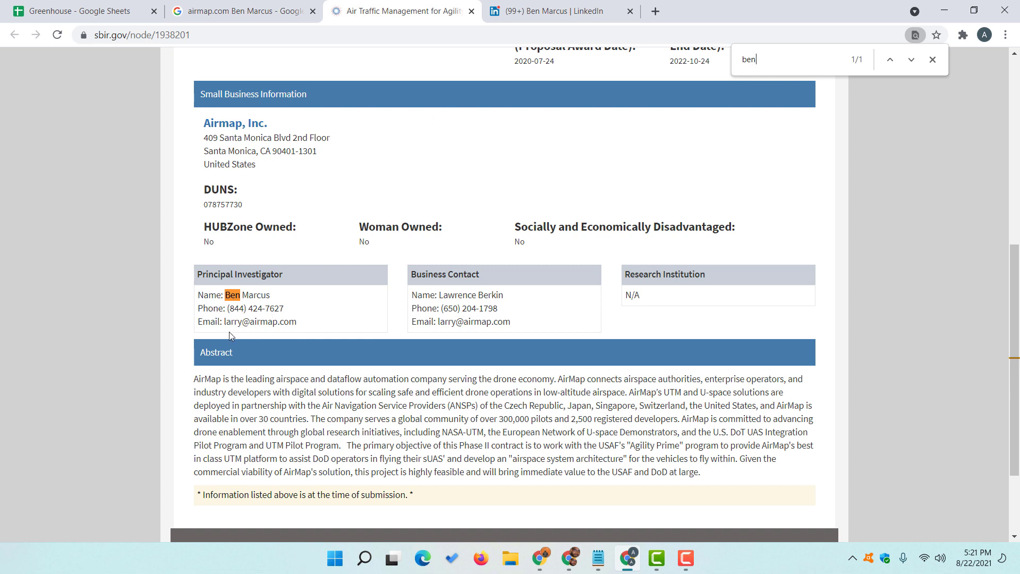
left_click_drag(224, 322, 286, 326)
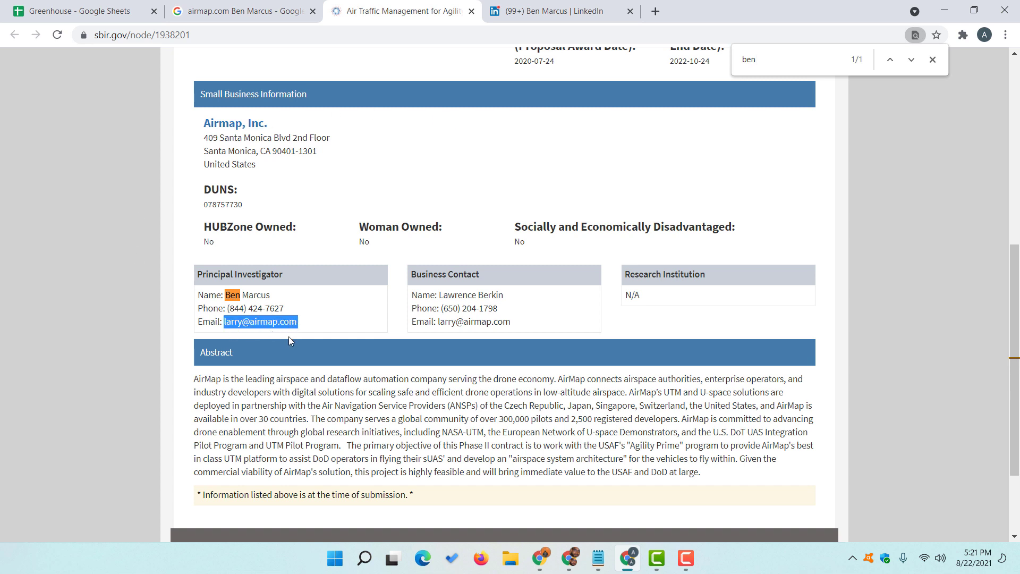
- Check the Airmap row's Personal and Business Email cells in the Greenhouse sheet
left_click(105, 9)
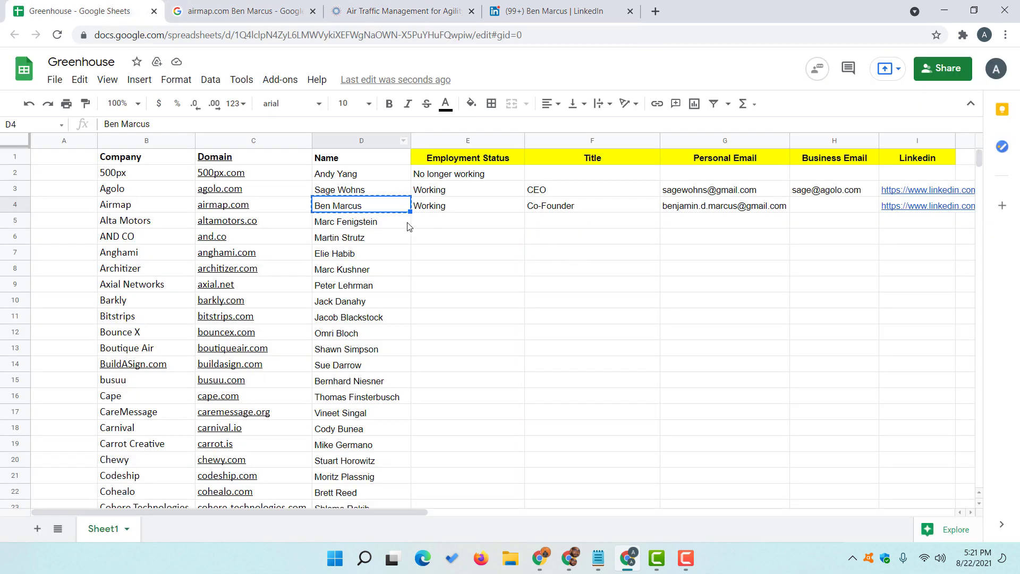
left_click(723, 210)
left_click(694, 239)
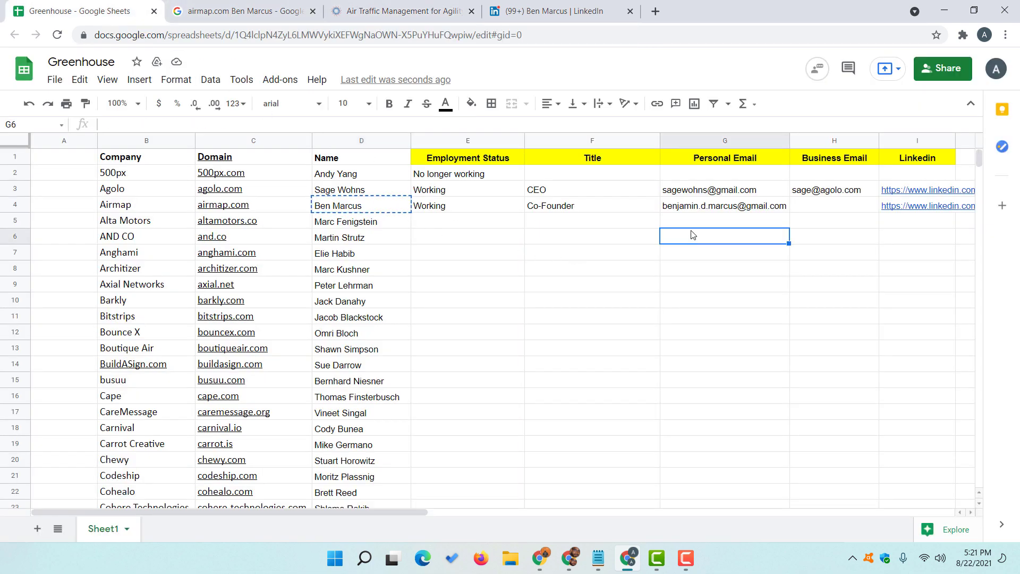
left_click(694, 219)
left_click(806, 210)
- Select the contact's name on their LinkedIn profile and open a new browser tab
left_click(558, 11)
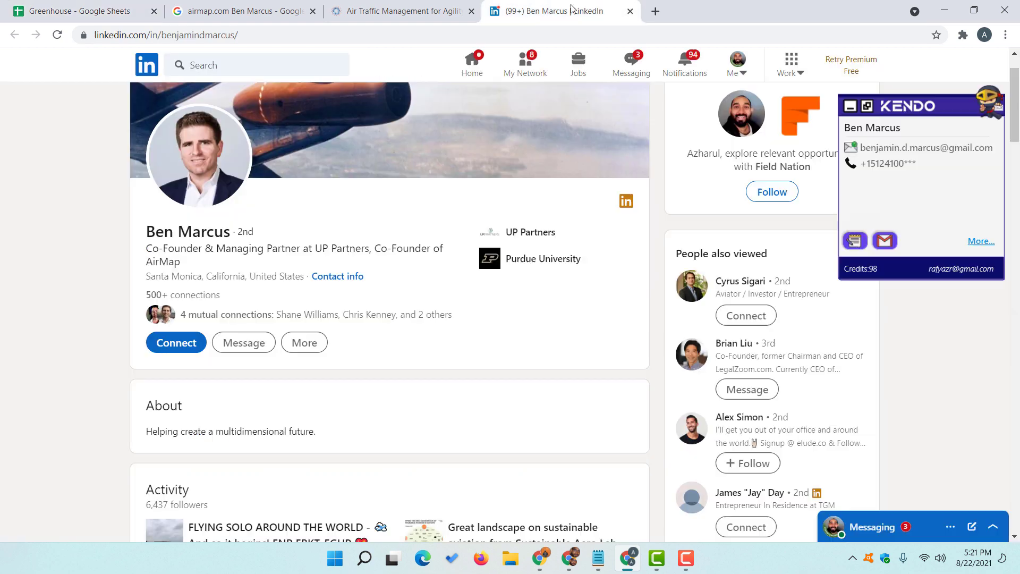
triple_click(196, 228)
key("ctrl+c")
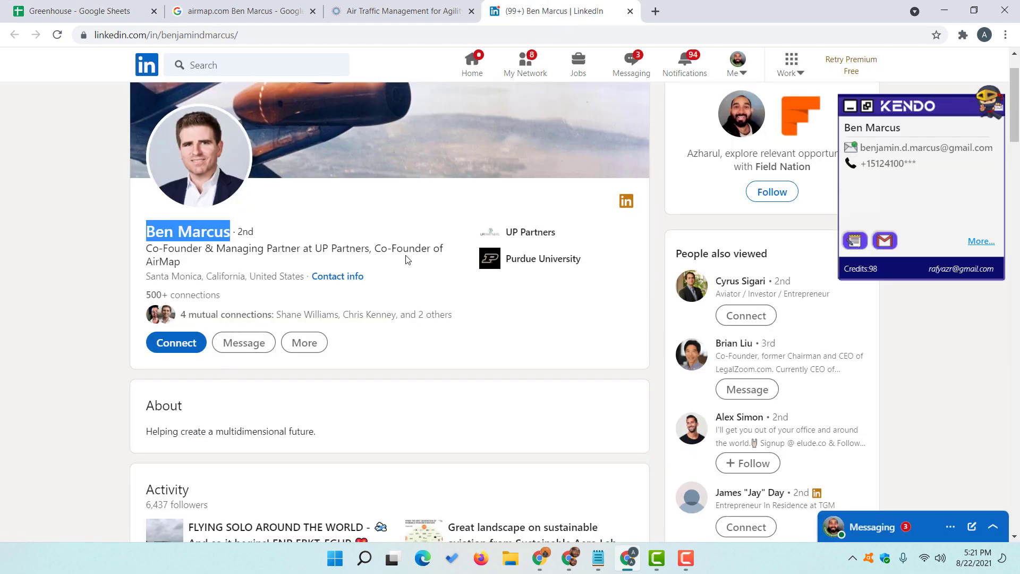
left_click(655, 11)
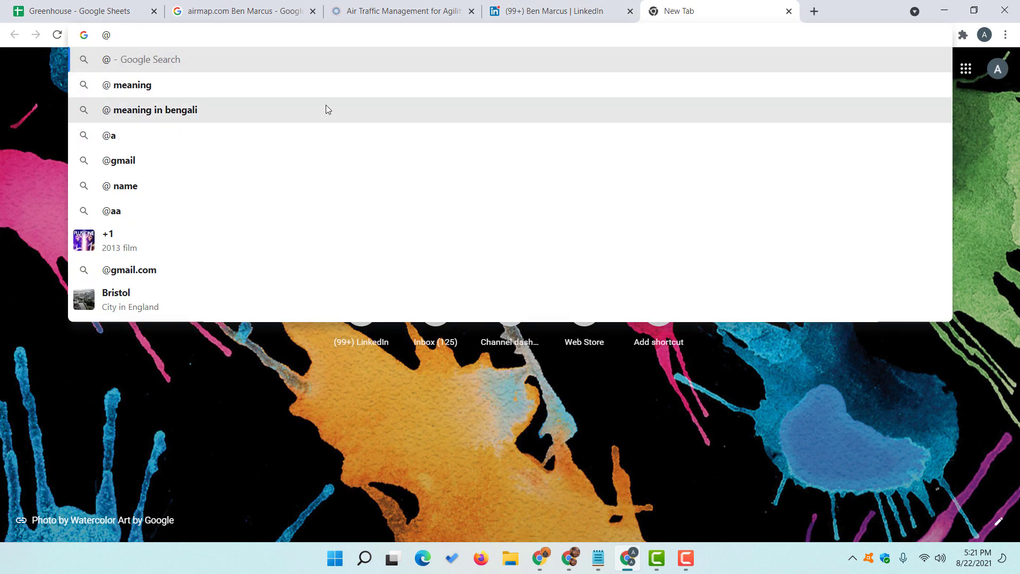
key("ctrl+v")
type("@")
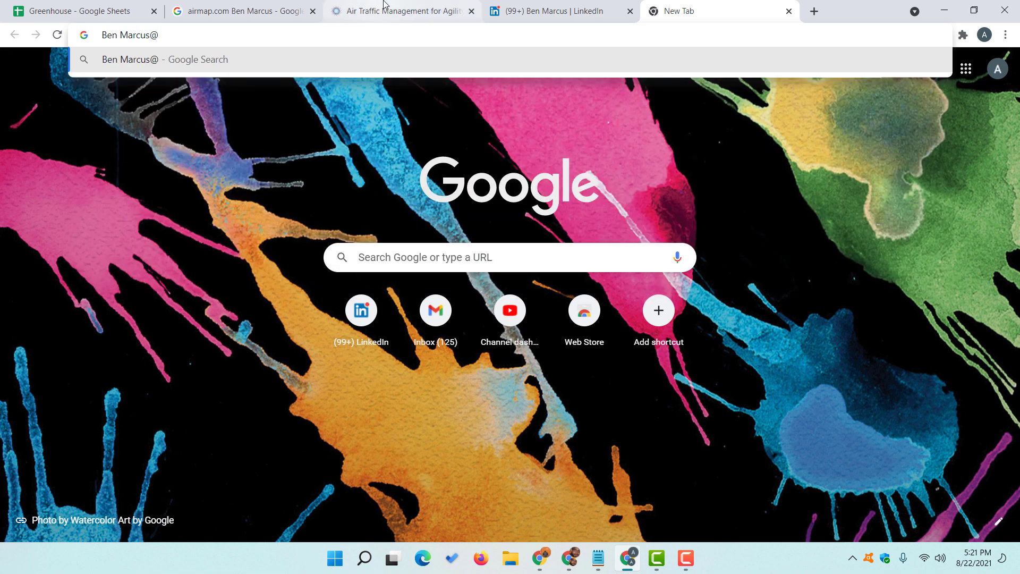
left_click(278, 12)
scroll(176, 89, "up", 2)
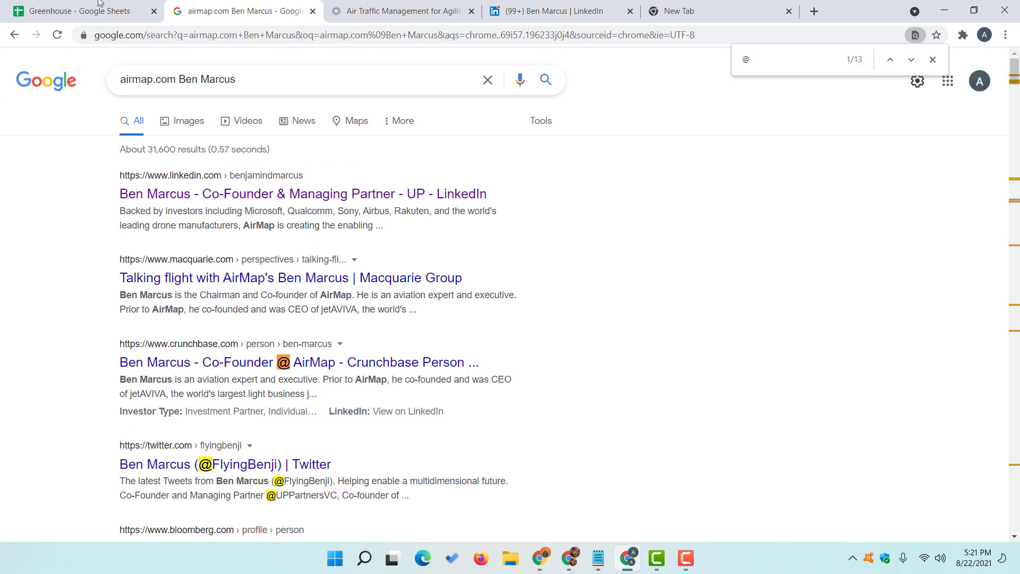
key("ctrl+1")
left_click(272, 207)
key("ctrl+c")
key("ctrl+5")
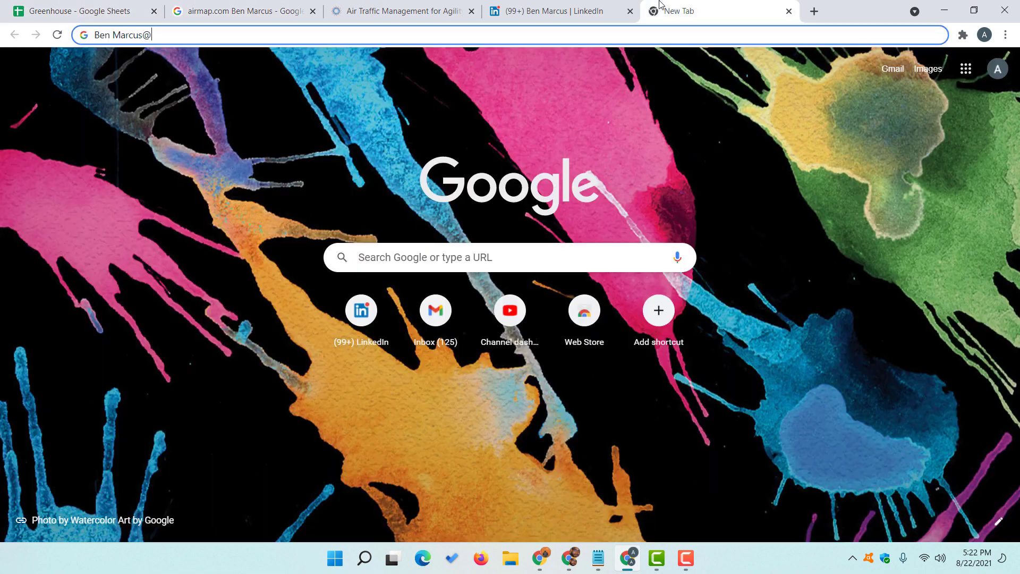
key("ctrl+v")
key("Return")
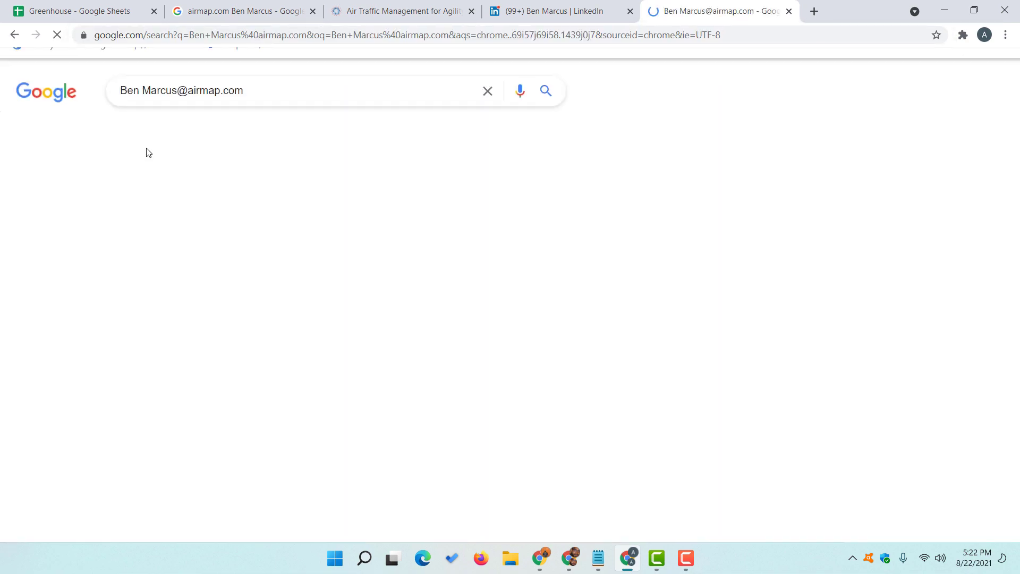
- Find and step through the @ matches in the new search results
key("ctrl+f")
type("@")
key("Return")
key("Return")
key("Return")
key("Return")
key("Return")
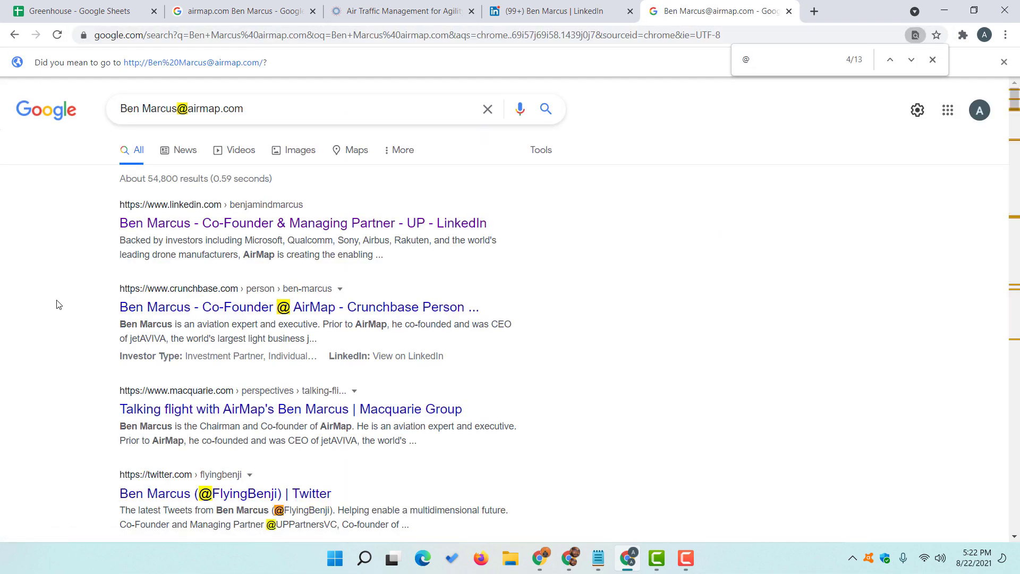
key("Return")
key("Return")
key("Return")
key("Return")
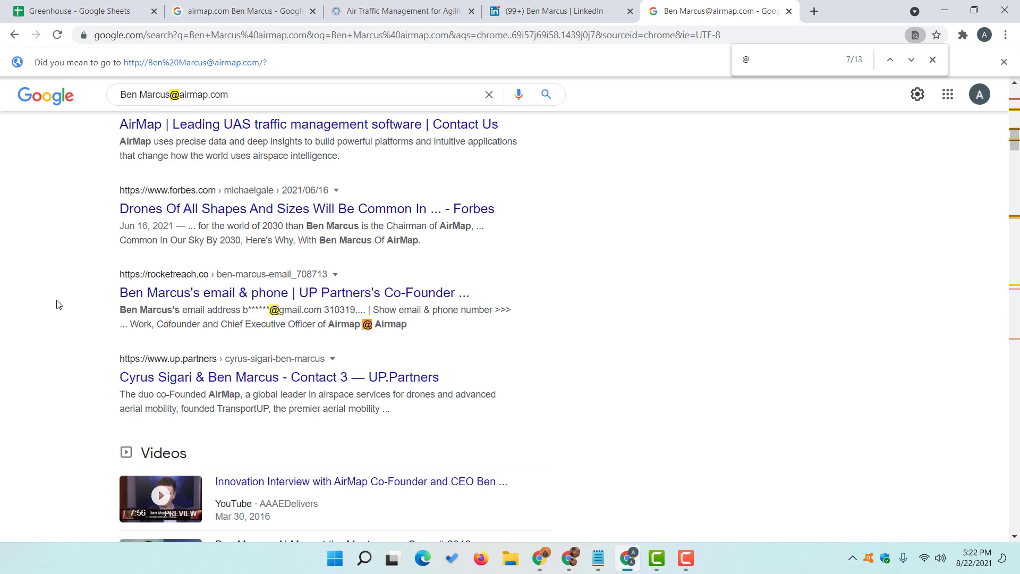
key("Return")
key("Return")
key("Return")
key("Return")
key("Return")
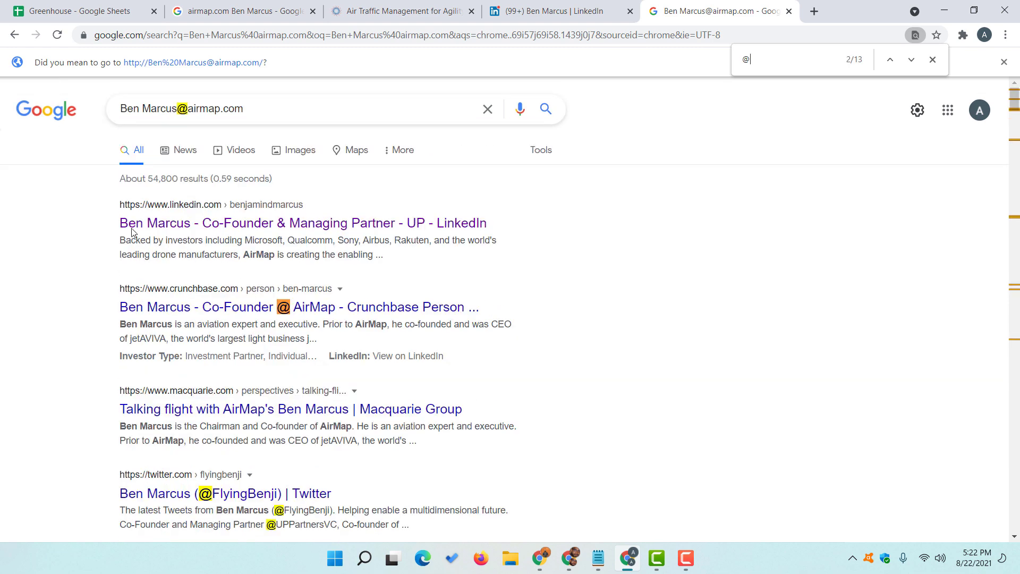
- Remove the surname from the query and cut the guessed airmap.com email address
triple_click(178, 109)
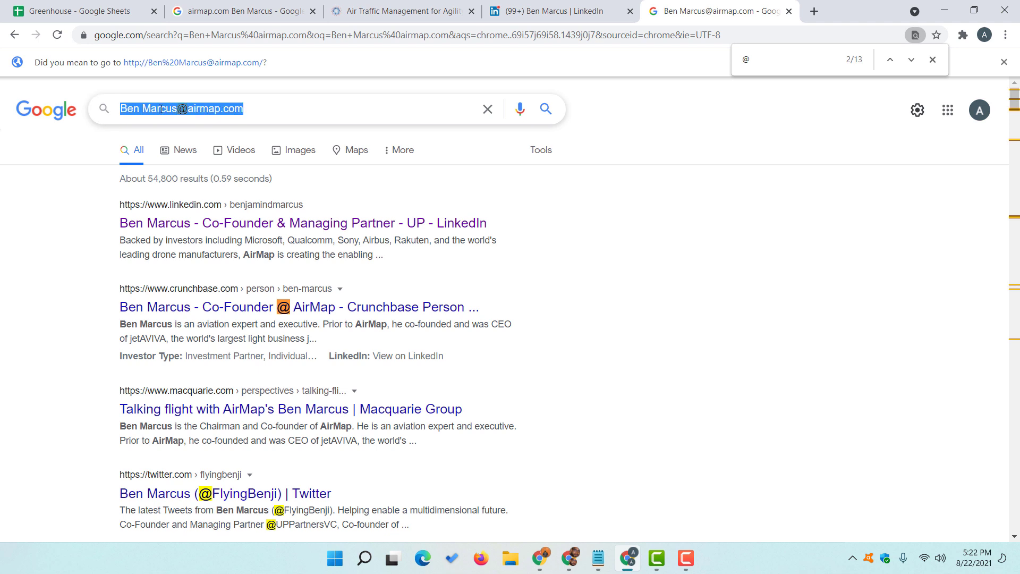
left_click(160, 109)
double_click(161, 109)
key("BackSpace")
key("BackSpace")
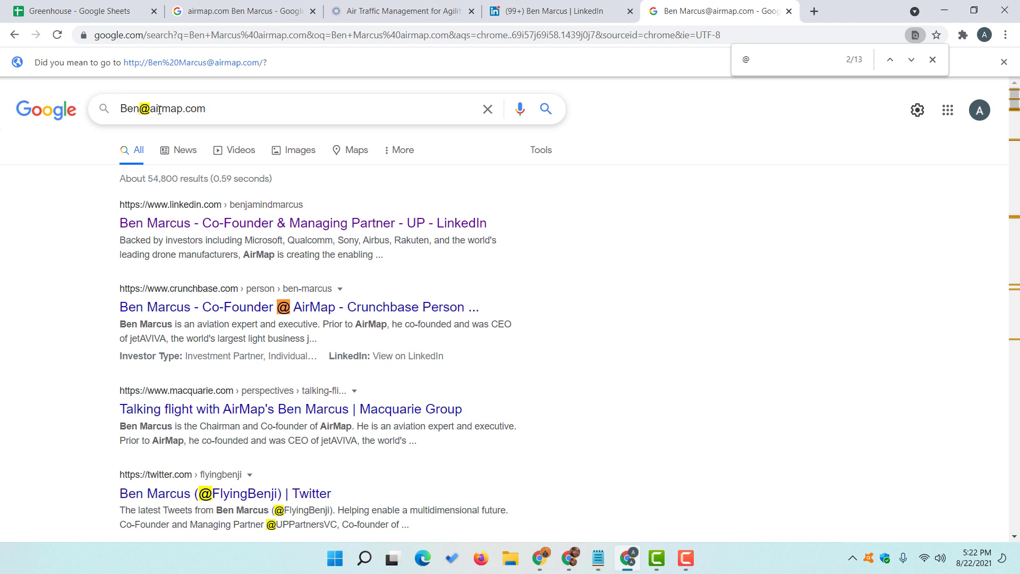
key("ctrl+a")
key("BackSpace")
- Load Gmail in the other airmap.com results tab
left_click(245, 11)
left_click(270, 35)
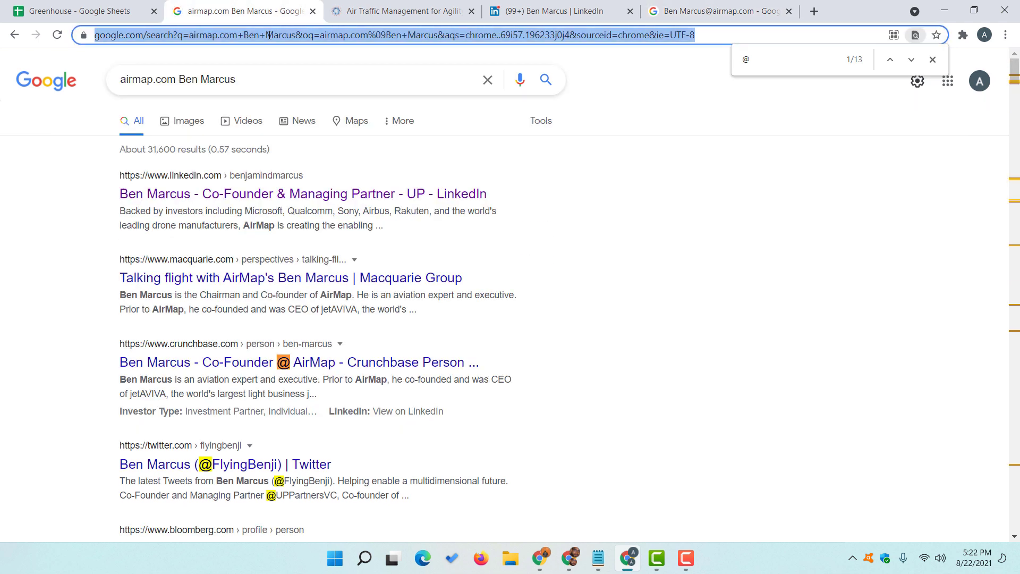
type("gmail.com")
key("Return")
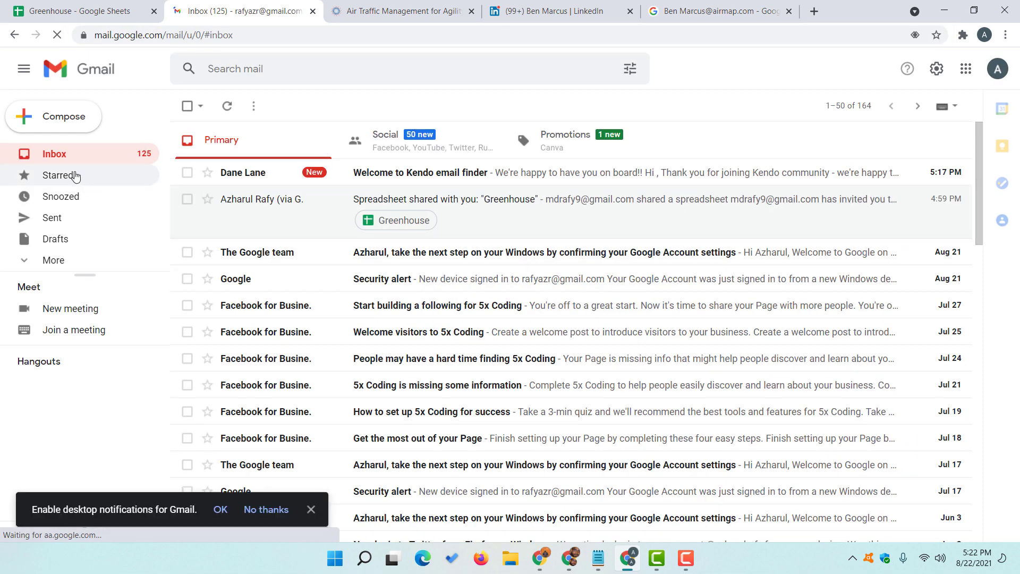
- Start a Gmail draft addressed to the guessed airmap.com address and view its contact card
left_click(62, 121)
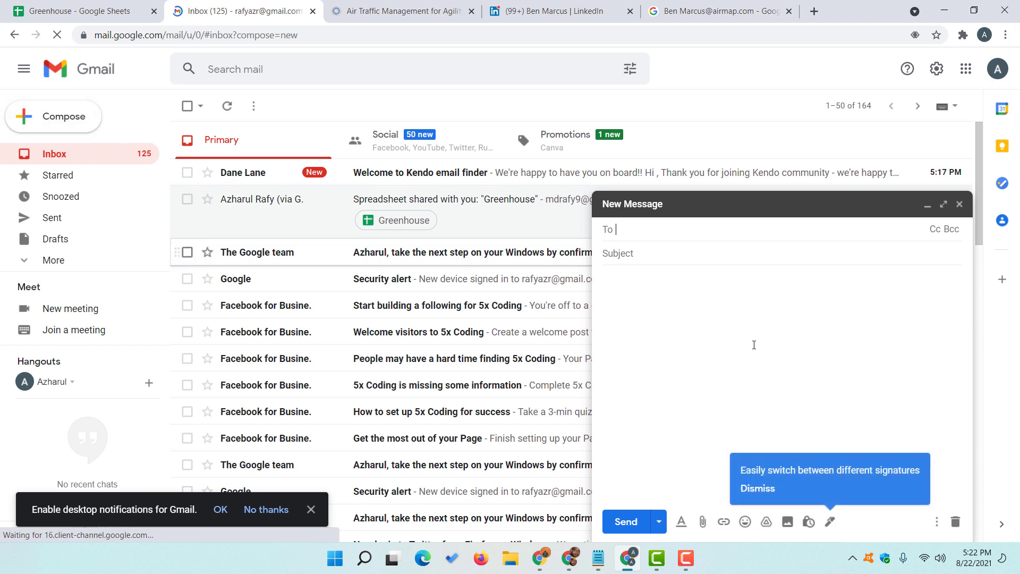
key("ctrl+v")
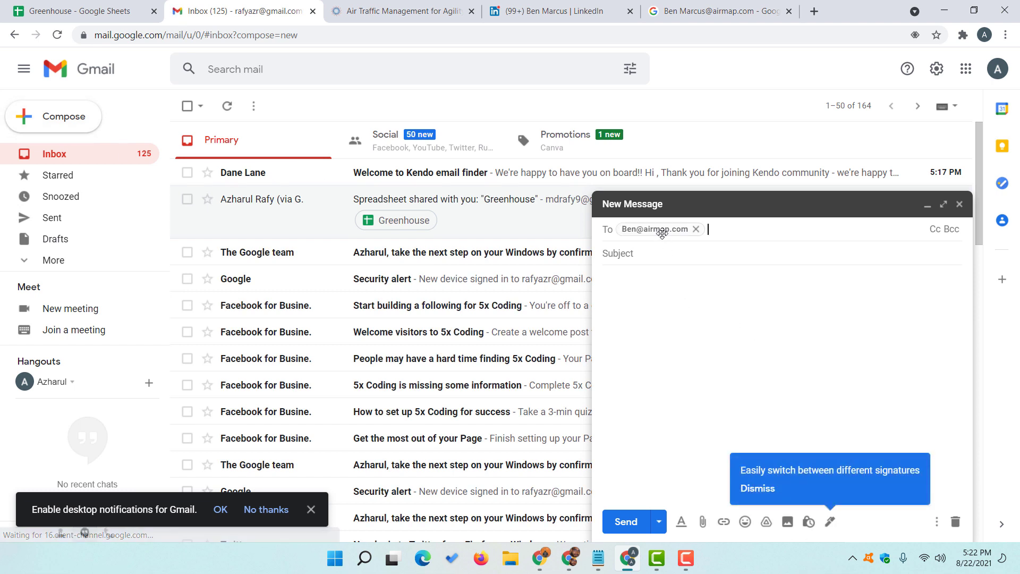
mouse_move(662, 234)
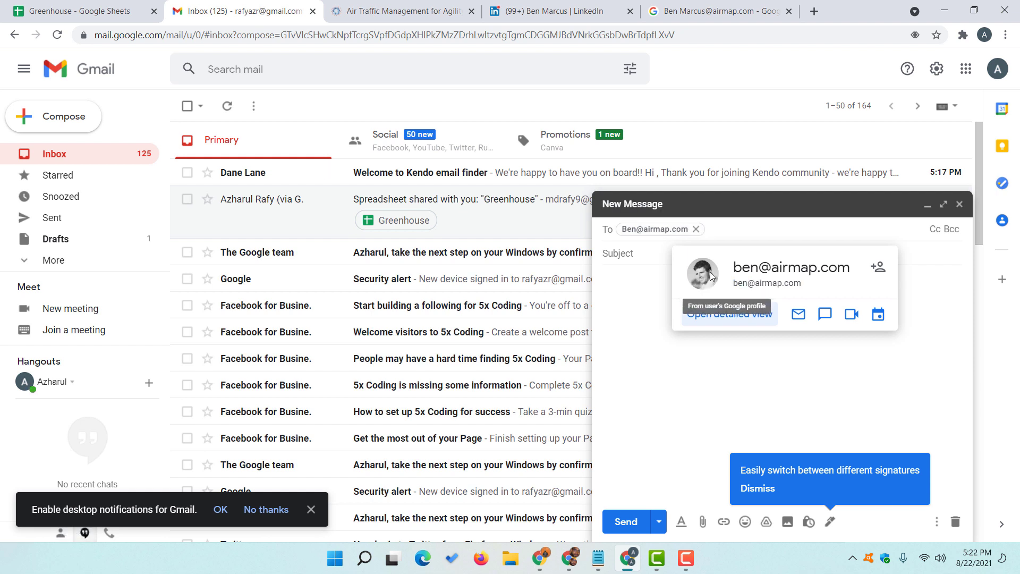
- Look through the other open tabs, then go back to the Greenhouse sheet
key("ctrl+Tab")
key("ctrl+Tab")
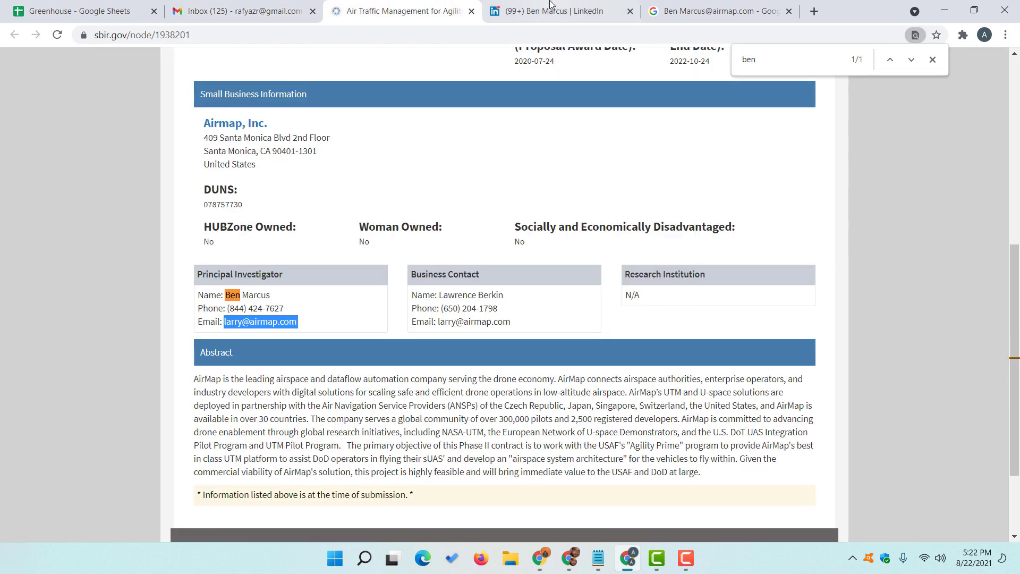
left_click(154, 9)
left_click(239, 10)
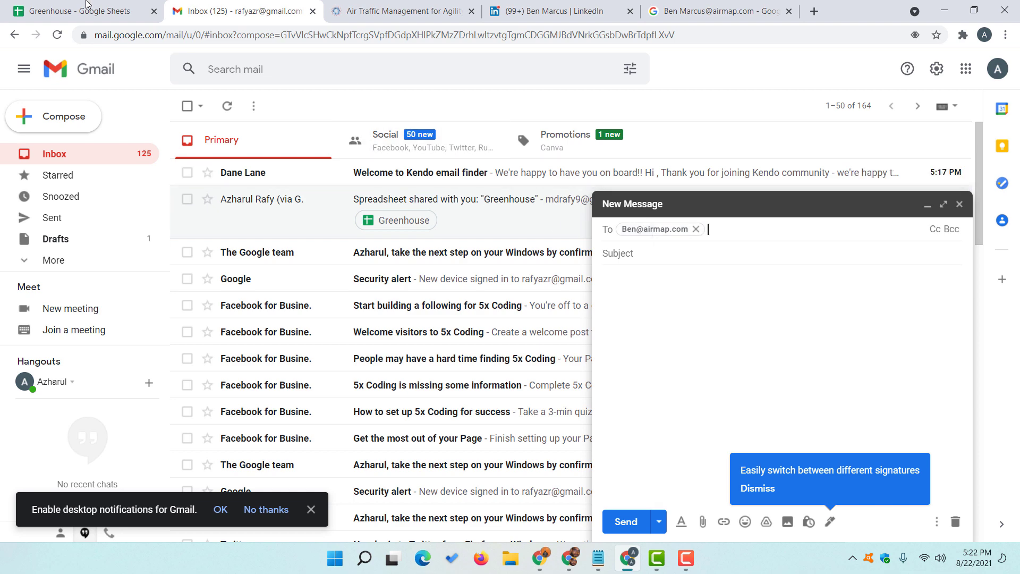
key("ctrl+shift+Tab")
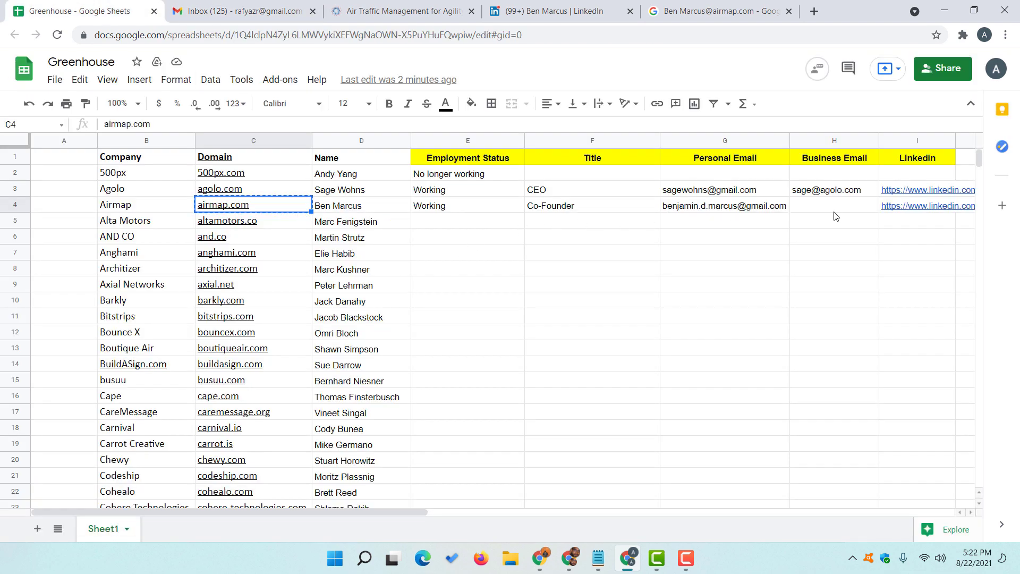
left_click(836, 208)
key("Return")
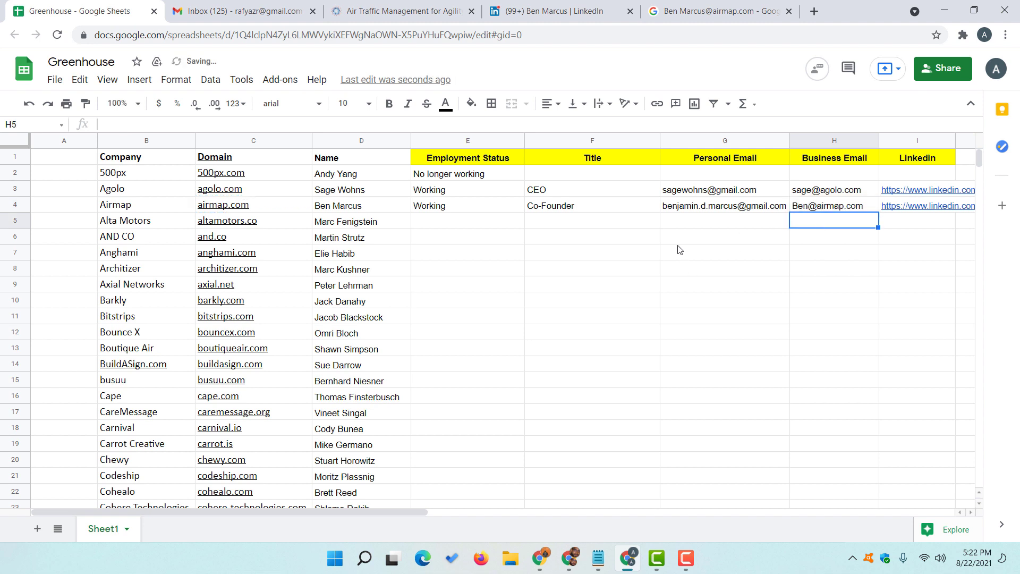
left_click(623, 228)
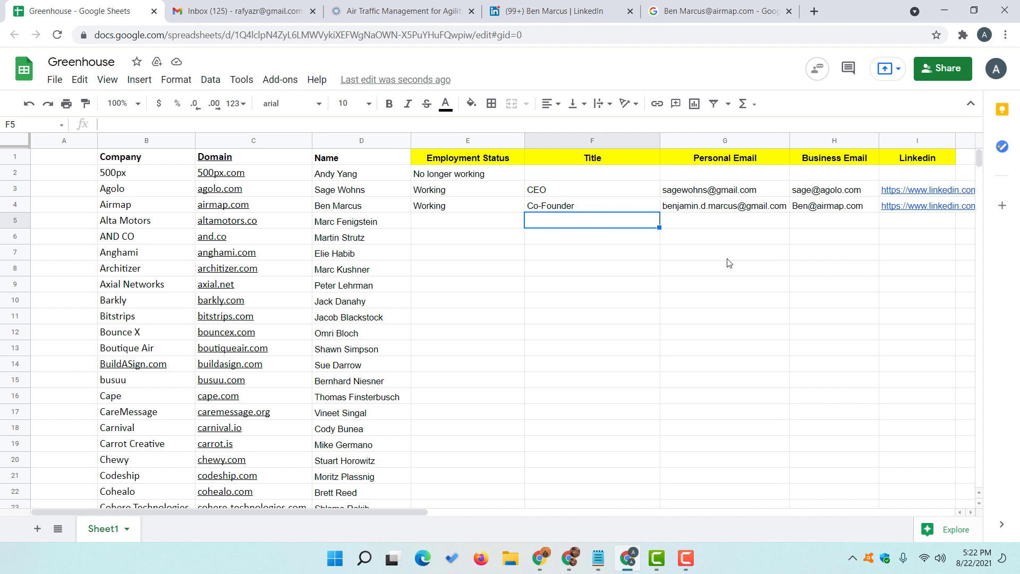
- Close the old LinkedIn profile page and return to the email-guess search results
left_click(595, 10)
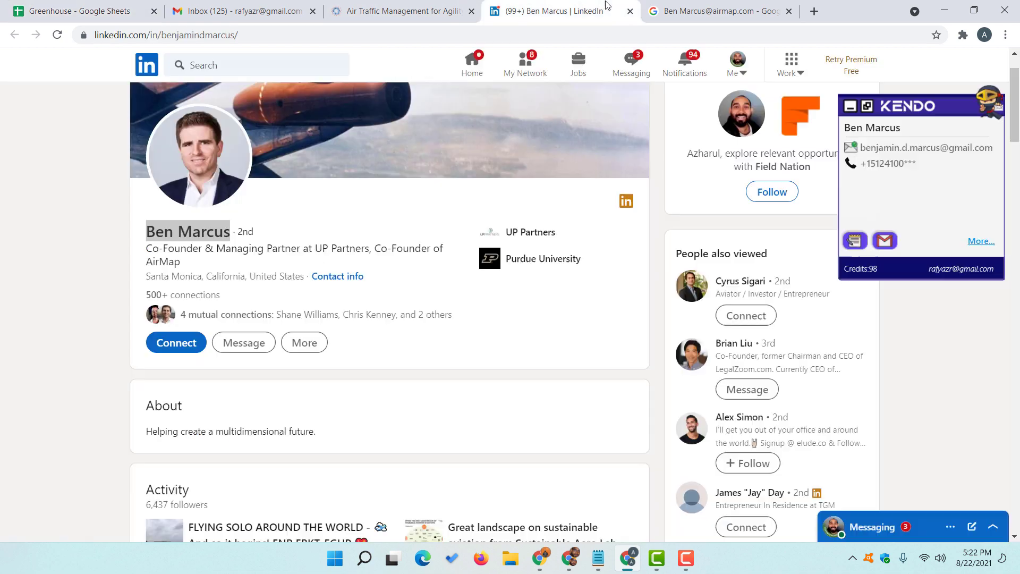
left_click(634, 13)
left_click(555, 12)
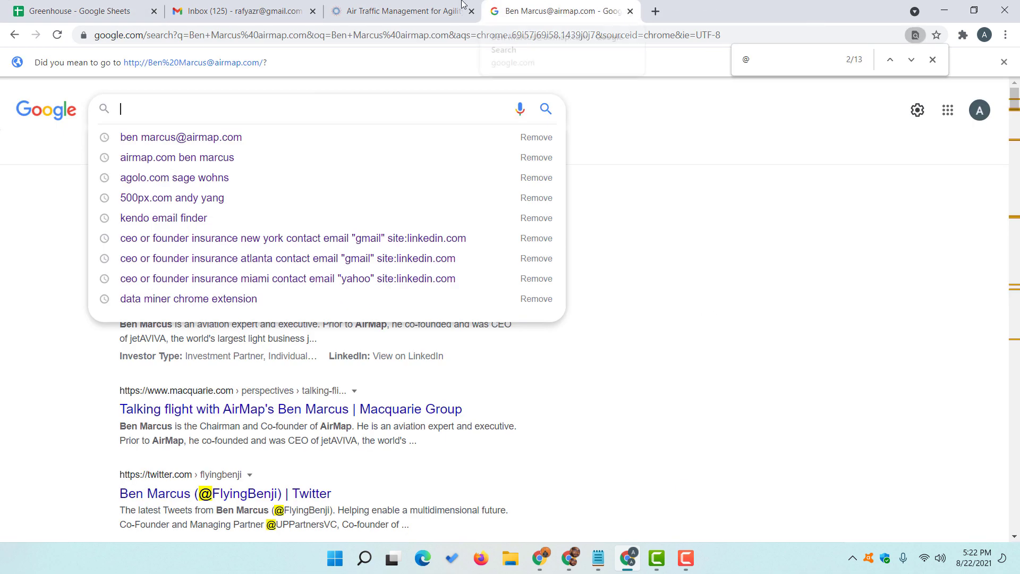
left_click(372, 11)
left_click(558, 11)
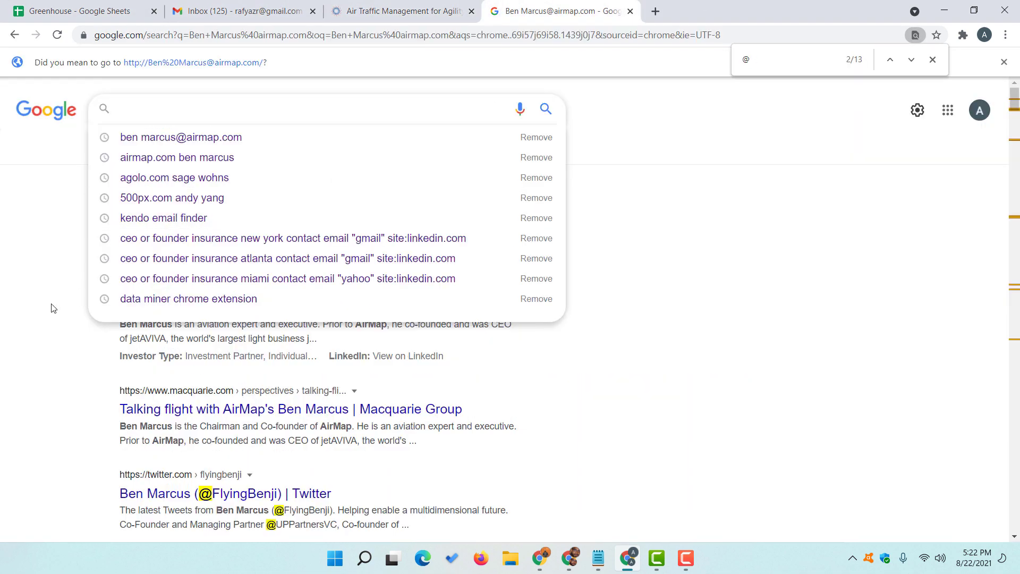
left_click(75, 298)
- Reopen the co-founder's LinkedIn profile and expand Kendo's More options
left_click(210, 220)
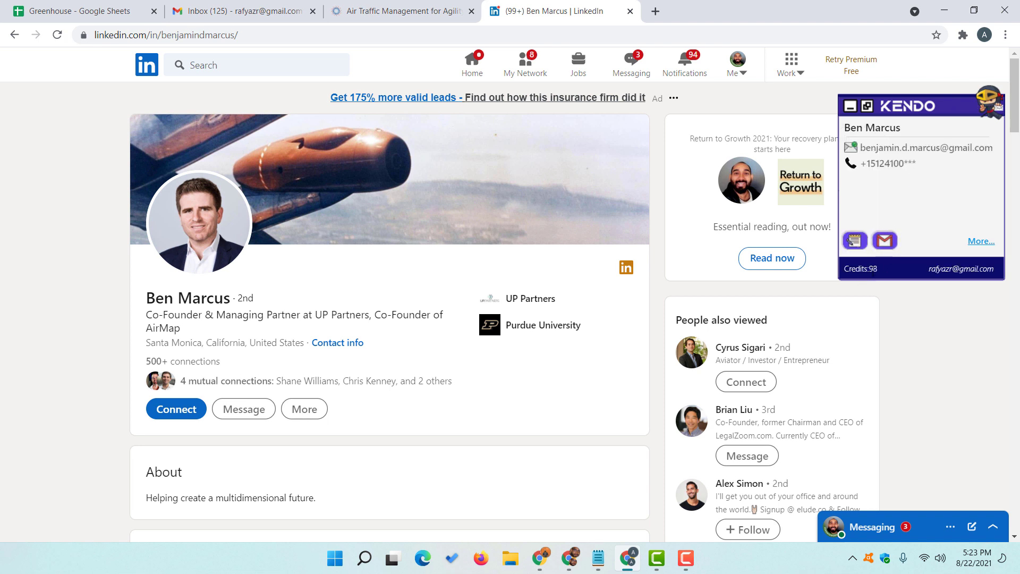
double_click(875, 269)
left_click(981, 242)
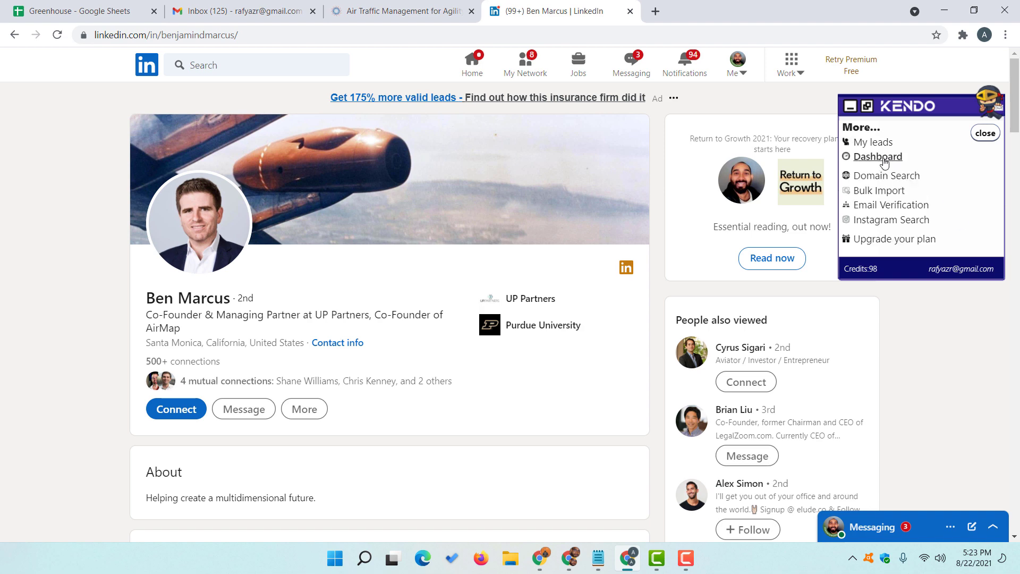
- Go to the Kendo dashboard and its saved leads list
left_click(884, 160)
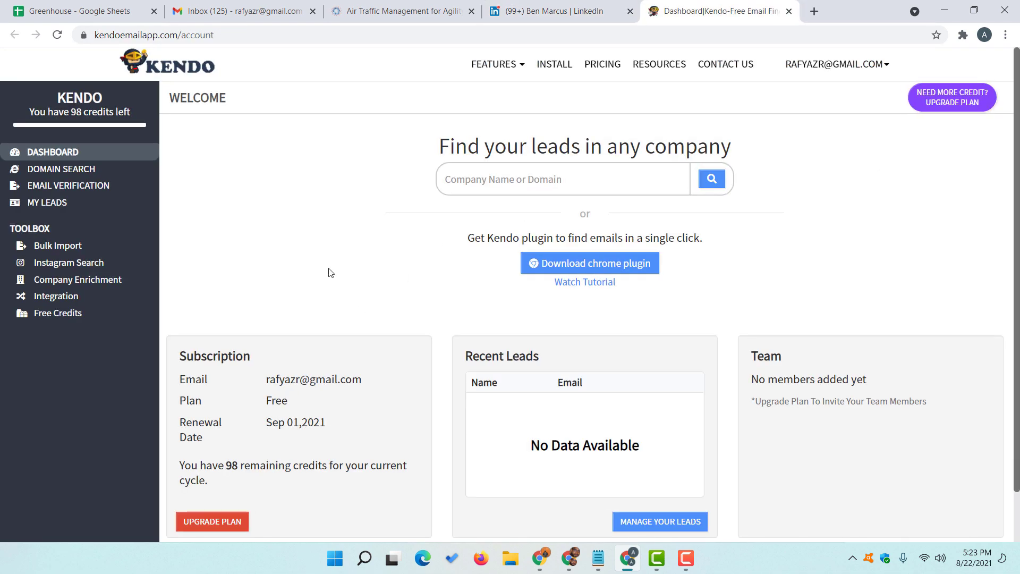
scroll(325, 268, "down", 1)
scroll(310, 251, "up", 1)
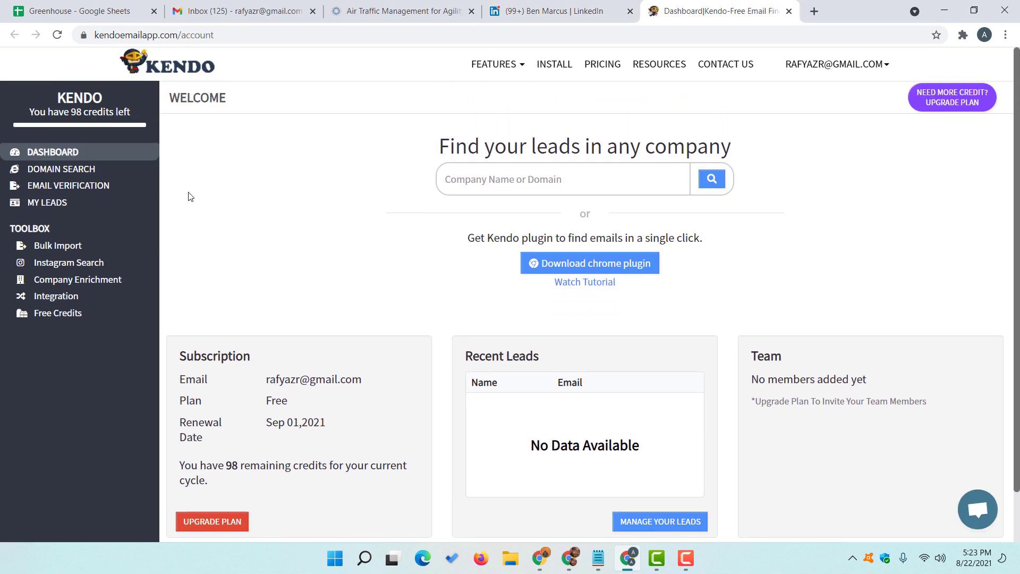
scroll(416, 273, "down", 1)
scroll(557, 280, "up", 1)
scroll(718, 319, "down", 1)
left_click(683, 472)
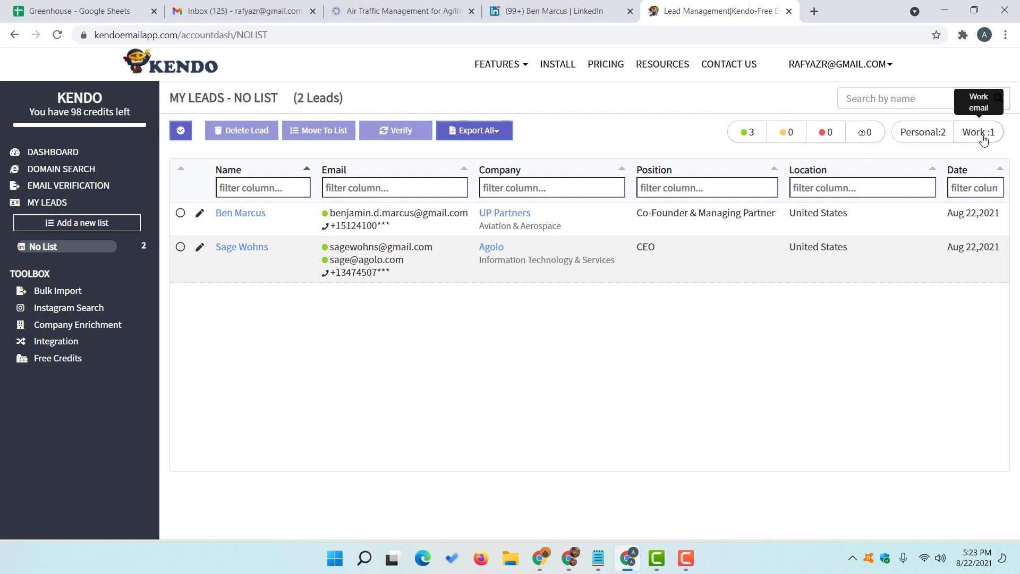
- Select both the Airmap and Agolo leads and check the Export (2) format options
left_click(182, 215)
left_click(180, 247)
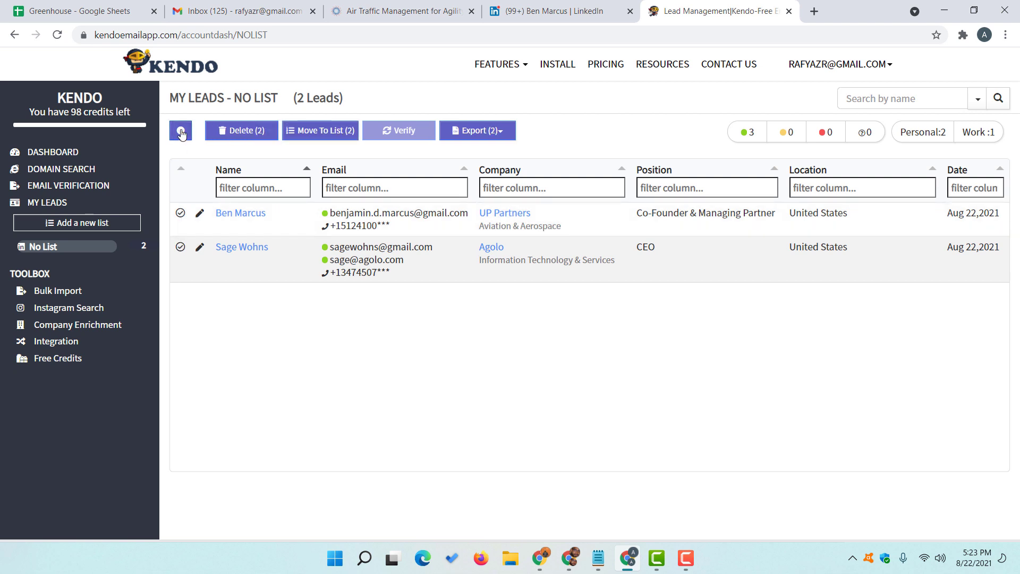
left_click(499, 133)
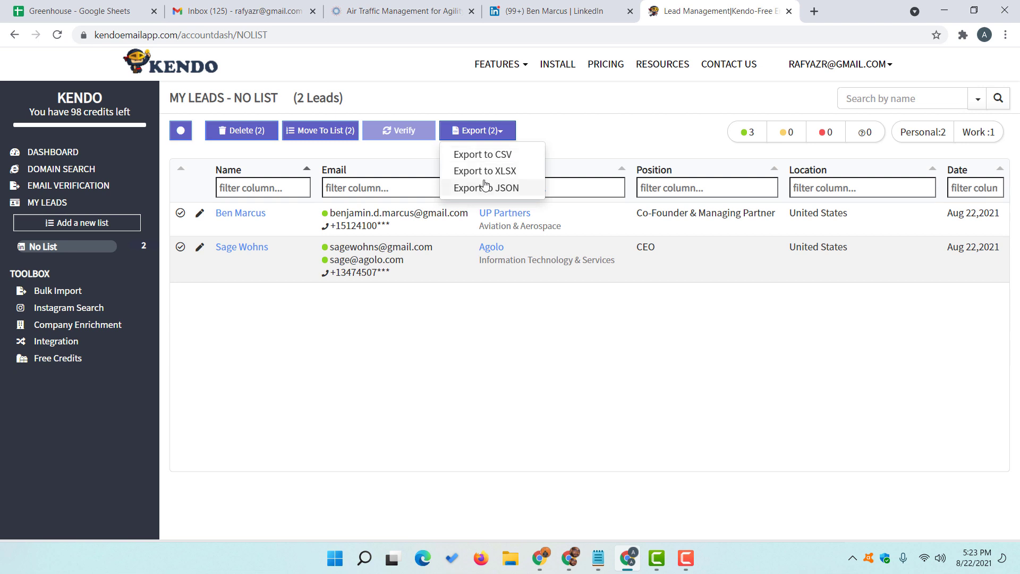
left_click(470, 343)
- Go back to the Greenhouse sheet and briefly view its Share settings, still restricted to people added
left_click(80, 11)
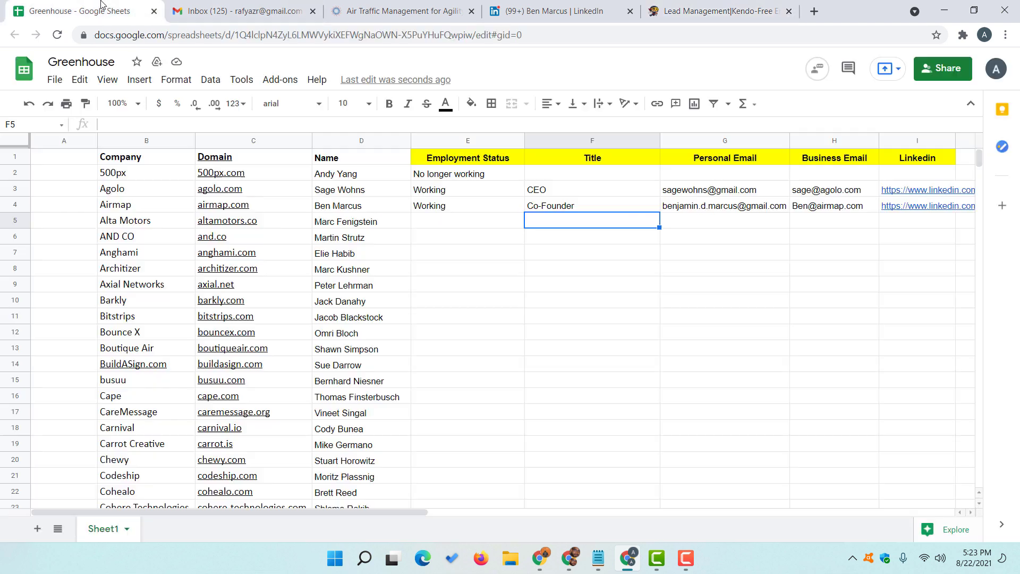
left_click(571, 243)
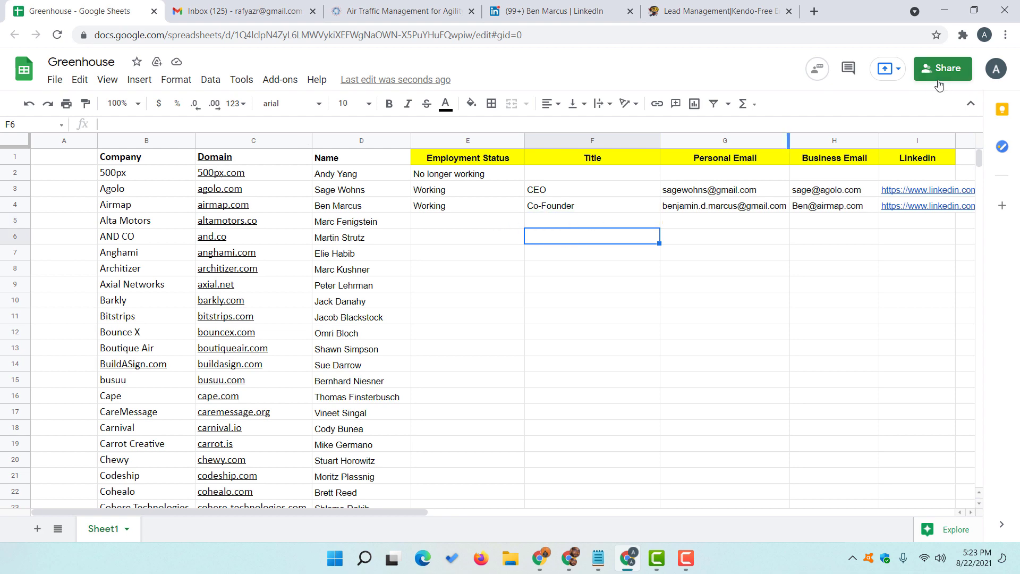
left_click(938, 71)
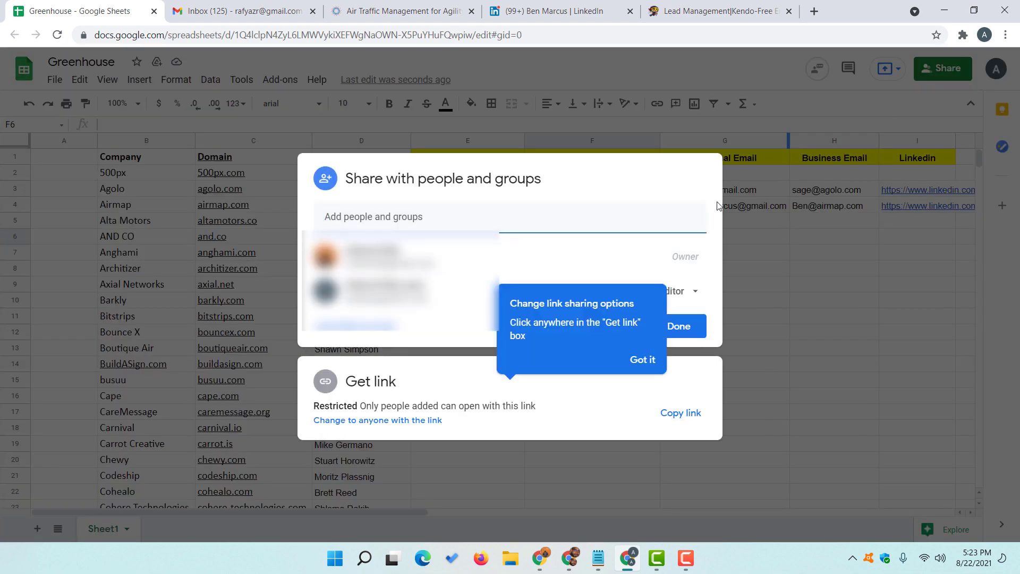
left_click(660, 344)
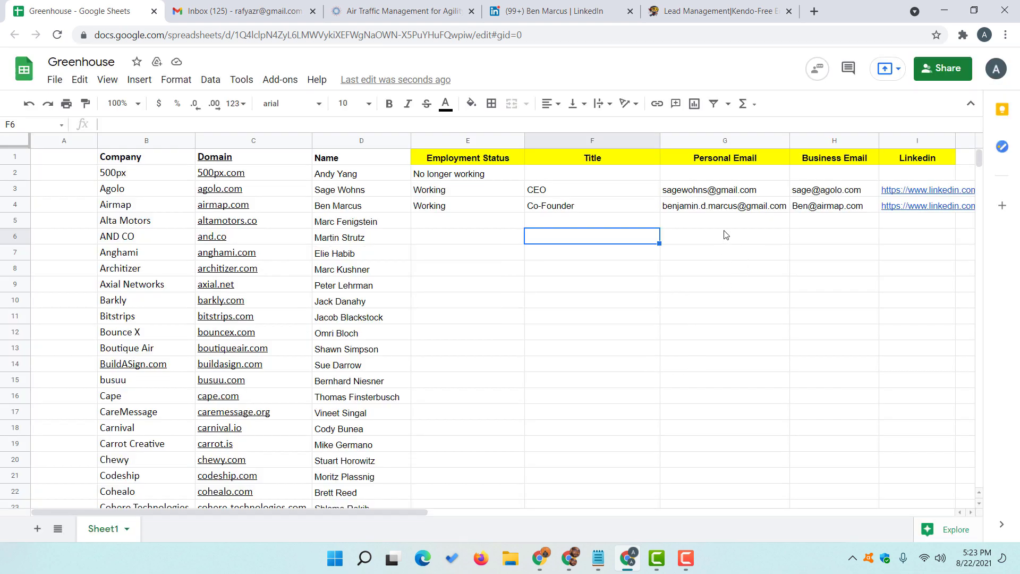